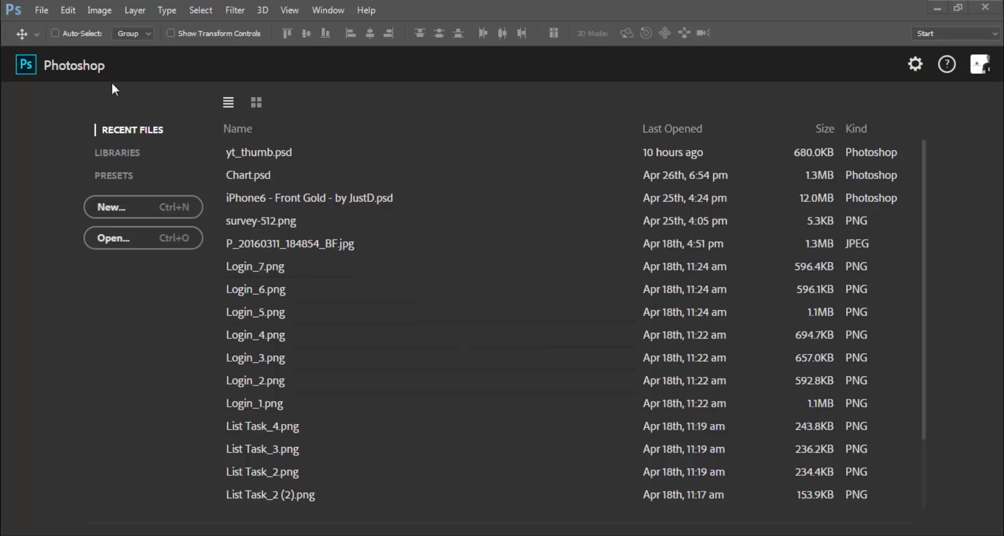
Step: Create a new document as a Web-minimum 1024 × 768 px artboard at 72 ppi
left_click(42, 10)
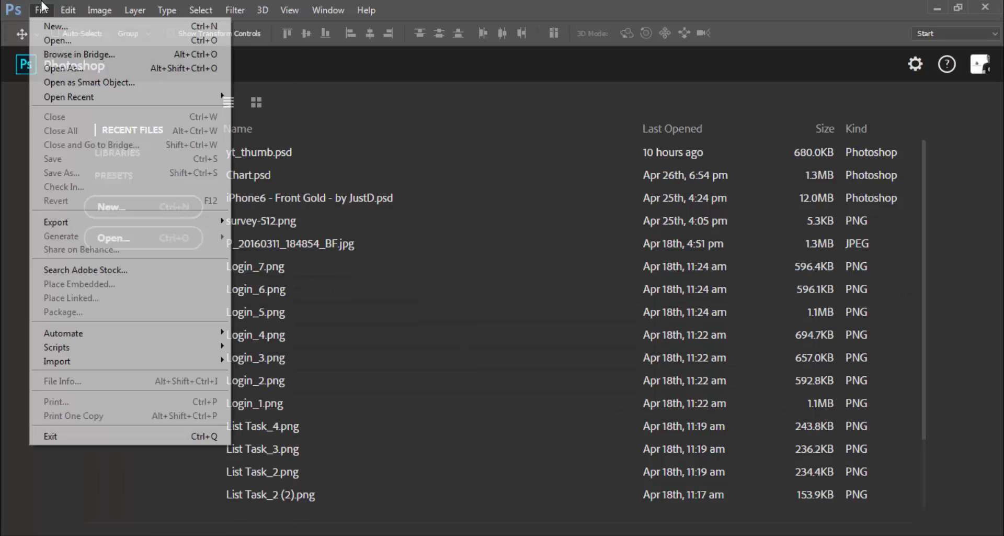
left_click(112, 27)
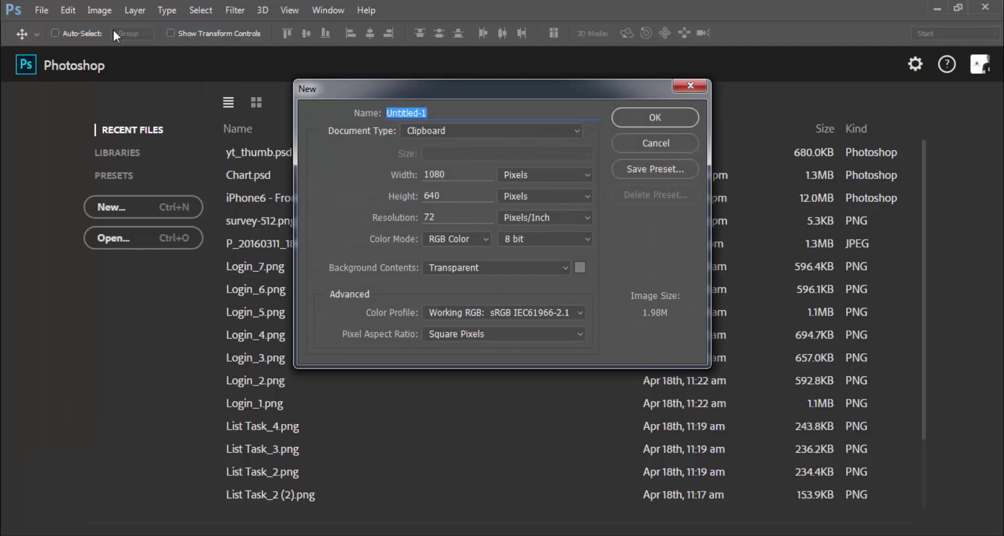
left_click(458, 137)
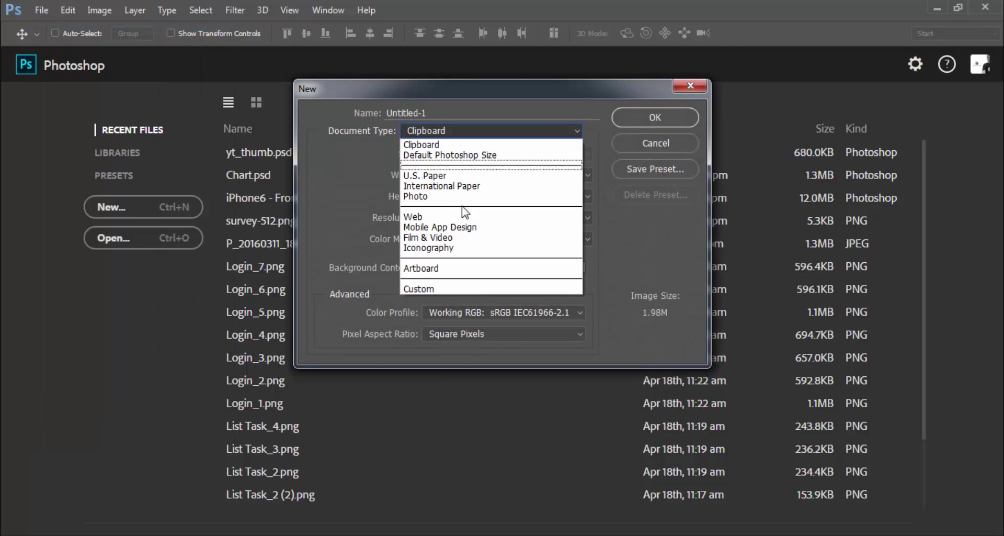
left_click(462, 269)
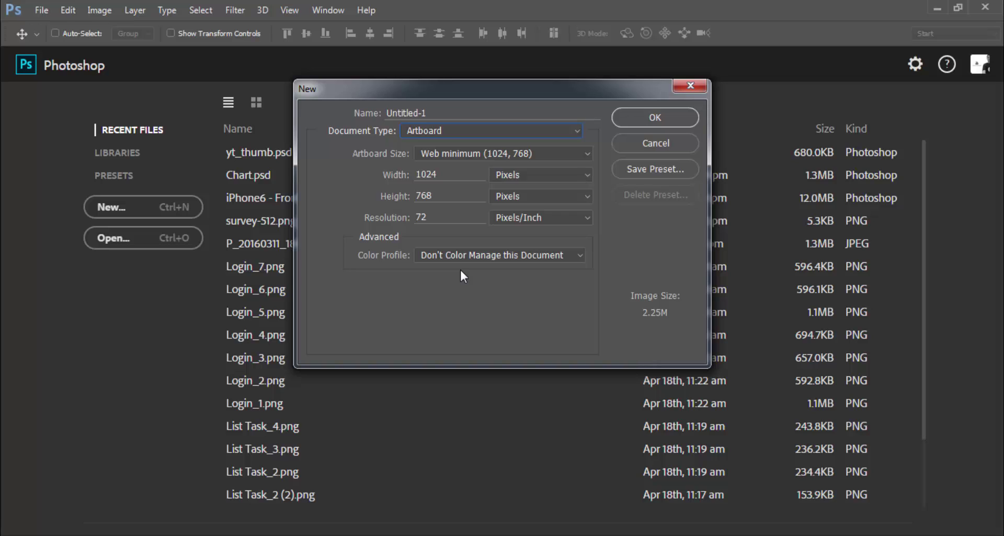
left_click(489, 151)
left_click(472, 301)
left_click(629, 123)
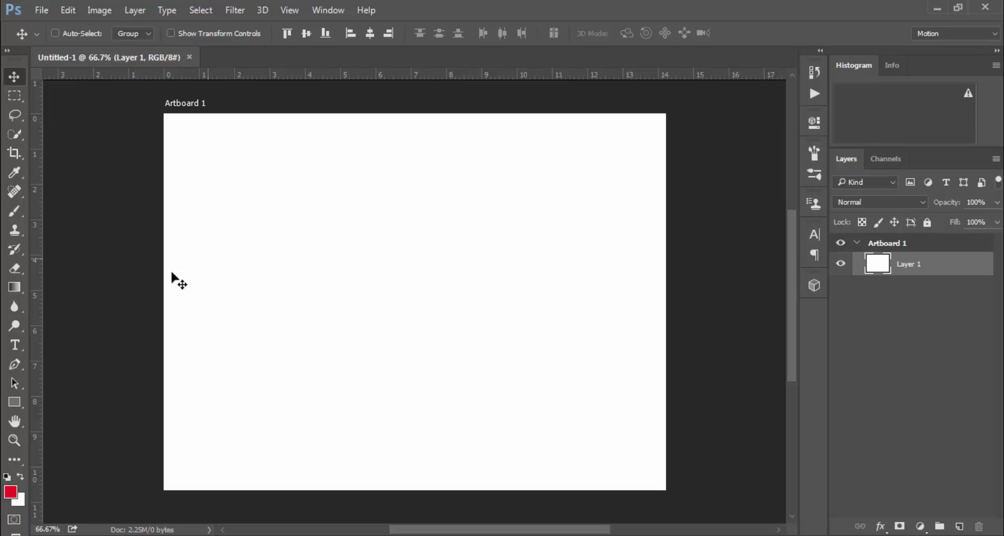
Step: Draw a small red rectangle near the artboard's top left
left_click(22, 403)
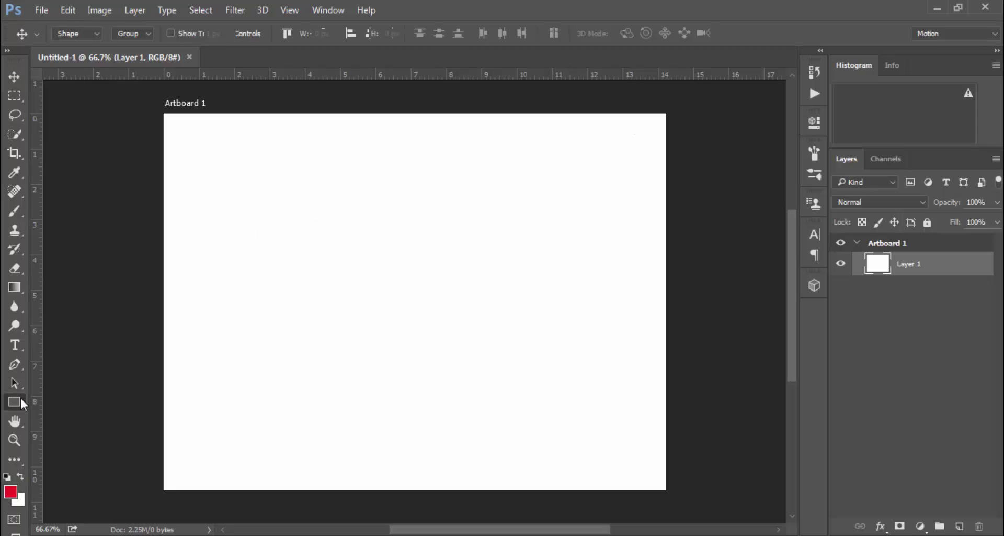
left_click(52, 401)
left_click_drag(240, 144, 376, 251)
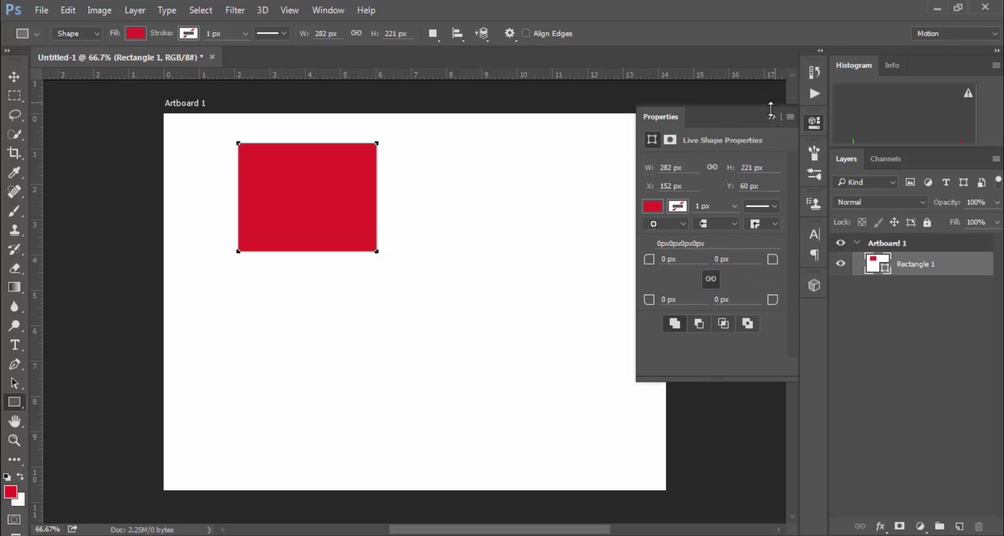
left_click(652, 206)
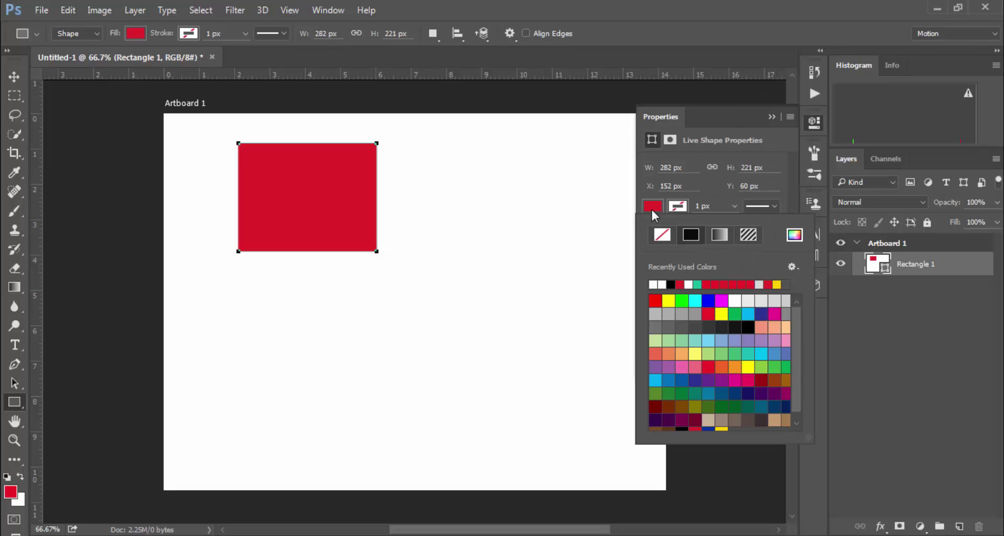
left_click(772, 116)
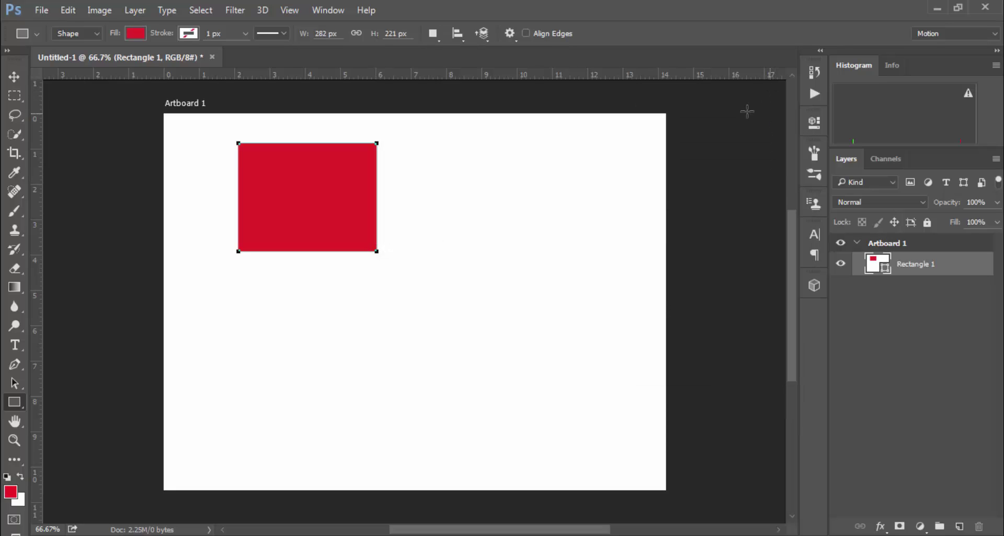
Step: Stretch the red rectangle to fill the full 1024 × 768 artboard as a background
left_click(23, 73)
left_click(183, 31)
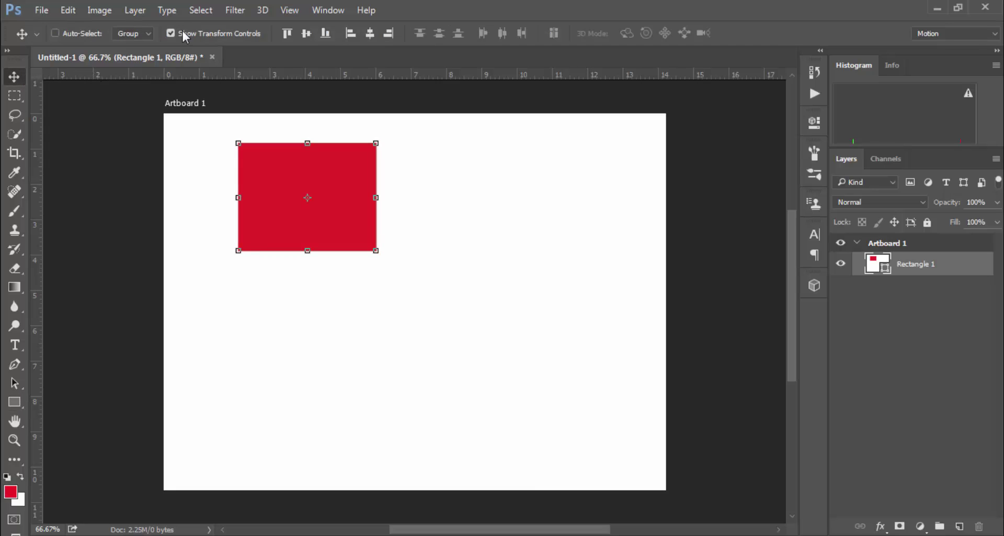
left_click_drag(383, 199, 671, 205)
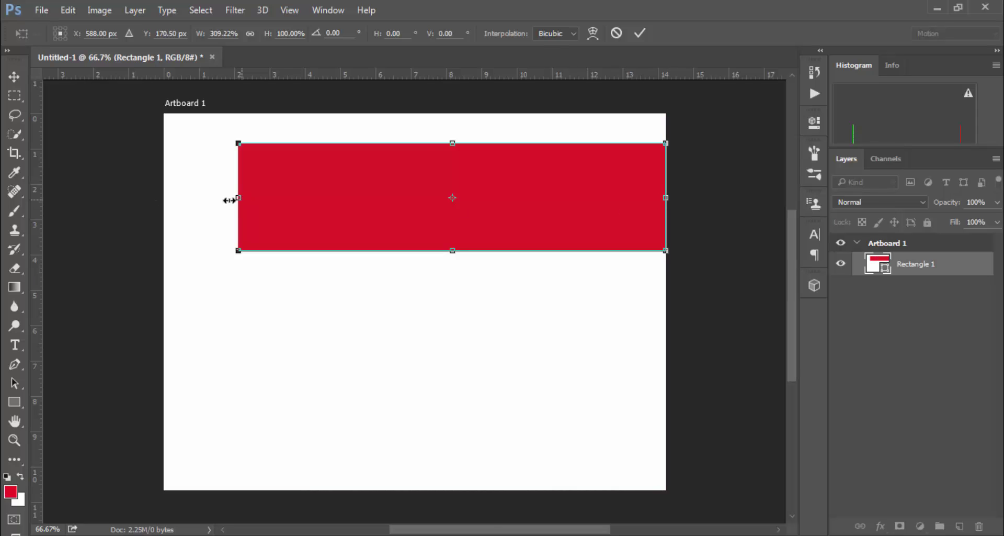
left_click_drag(233, 203, 163, 203)
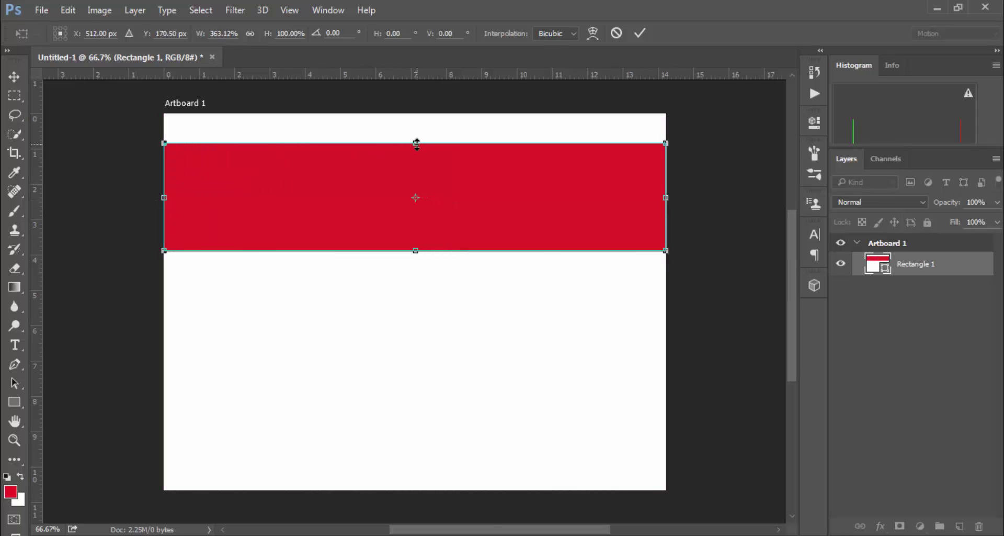
left_click_drag(417, 144, 416, 114)
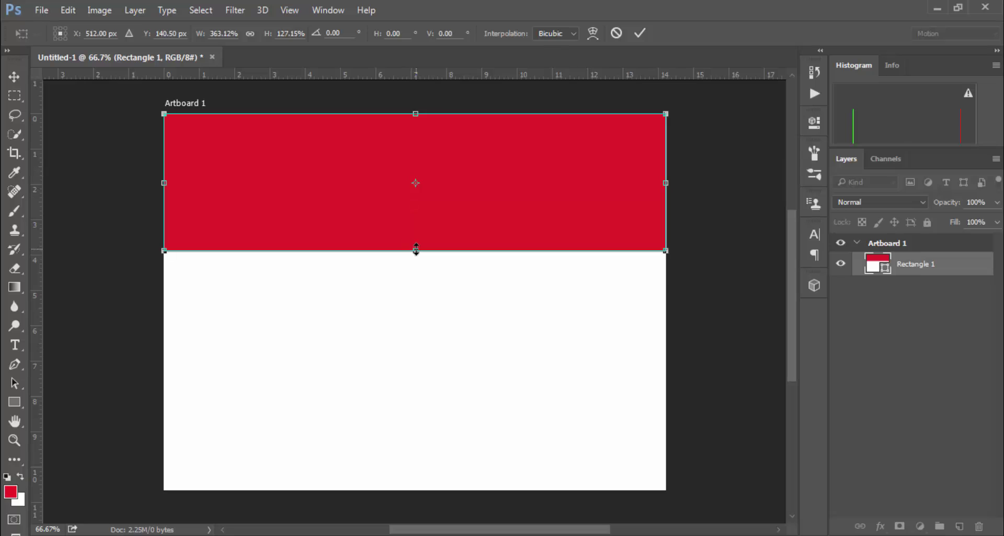
mouse_move(416, 249)
left_mouse_down()
mouse_move(430, 392)
mouse_move(430, 468)
mouse_move(416, 490)
left_mouse_up()
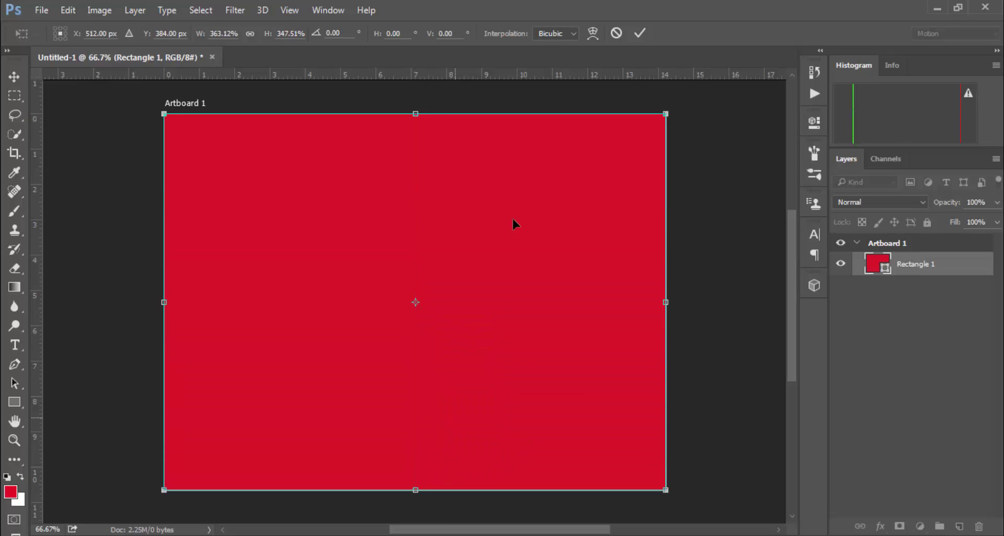
left_click(639, 32)
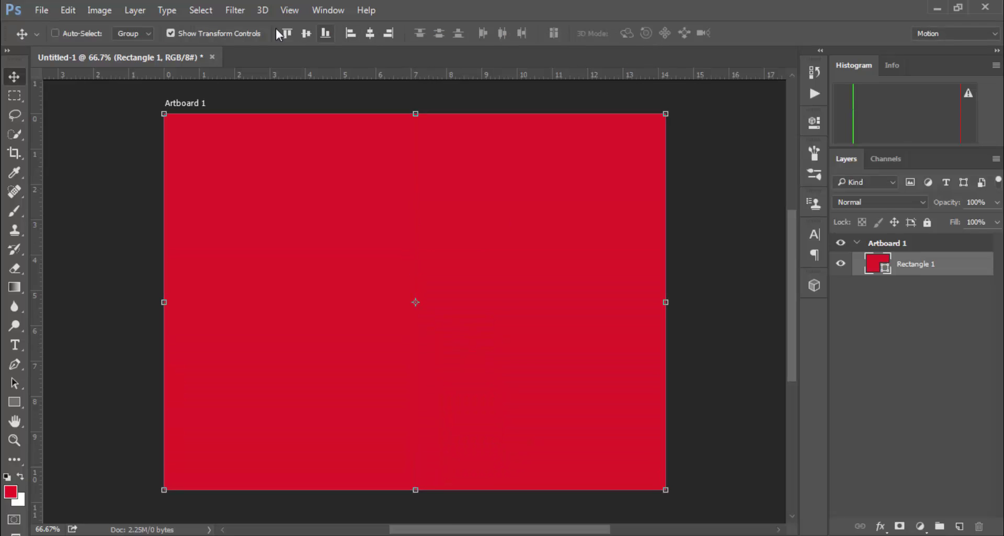
left_click(237, 33)
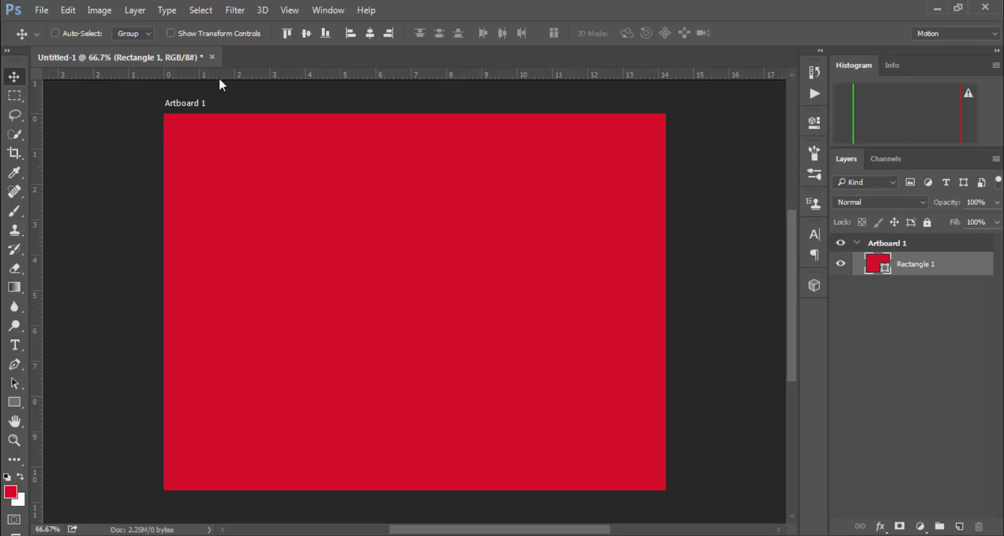
left_click(6, 406)
Step: Draw a 902 × 593 px rounded rectangle with 10 px radius inside the red background
right_click(5, 407)
left_click(64, 413)
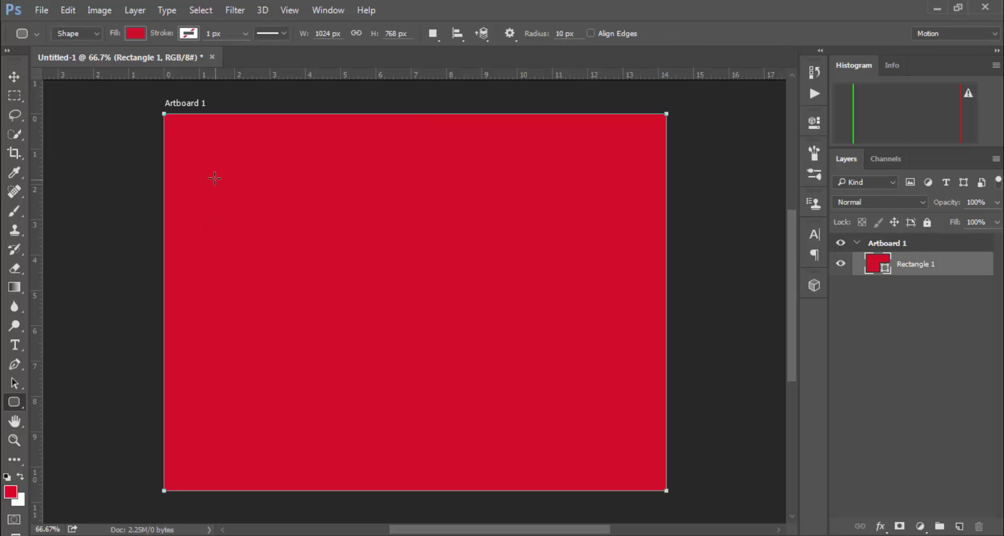
mouse_move(207, 171)
left_mouse_down()
mouse_move(458, 432)
mouse_move(647, 461)
left_mouse_up()
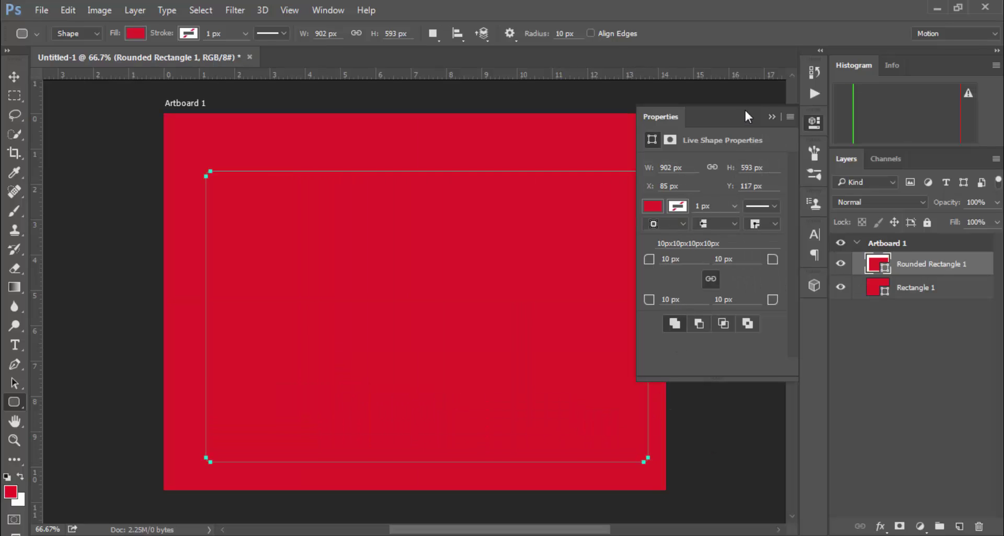
left_click(770, 117)
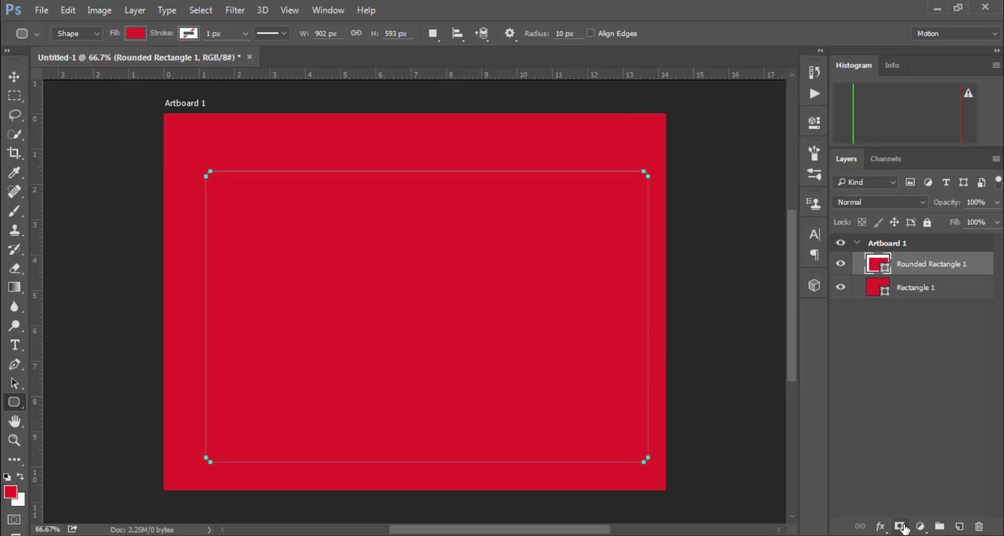
Step: Make the rounded rectangle white with an ffffff Color Overlay
left_click(881, 526)
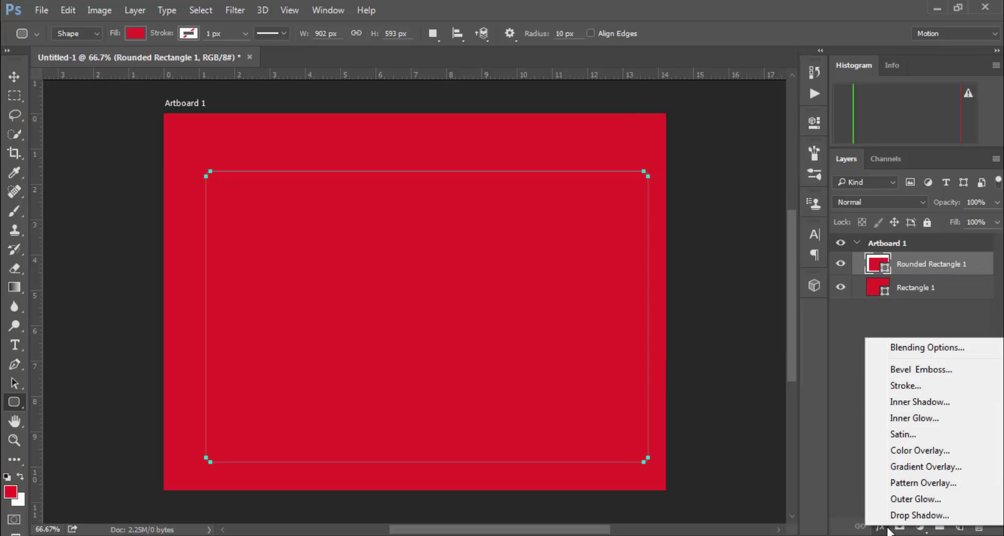
left_click(918, 451)
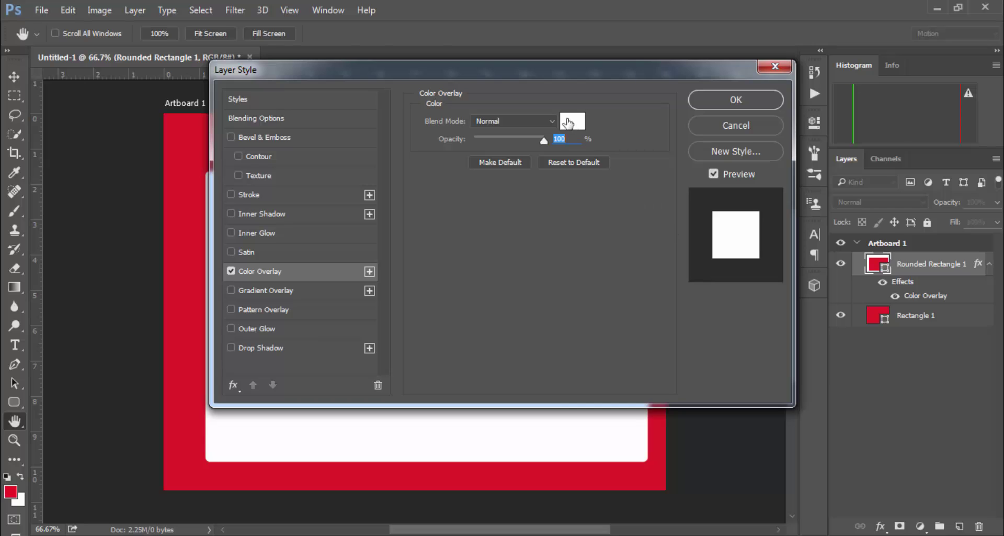
left_click(572, 120)
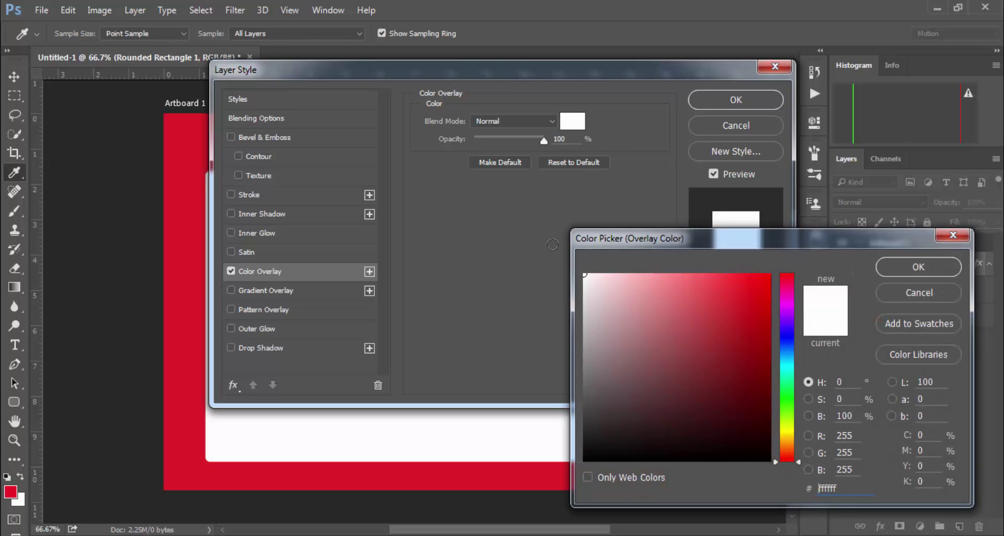
double_click(817, 487)
left_click(838, 487)
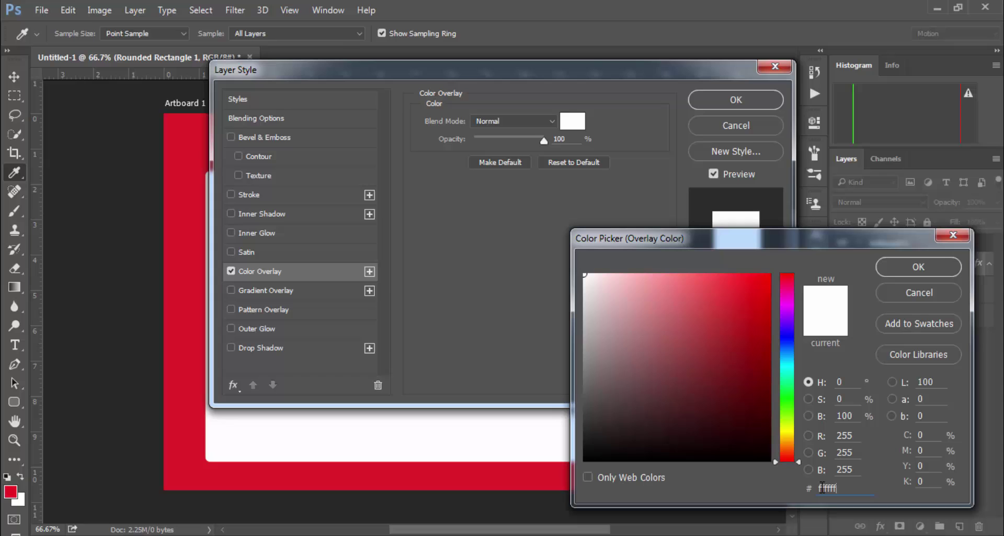
left_click(914, 272)
left_click(720, 100)
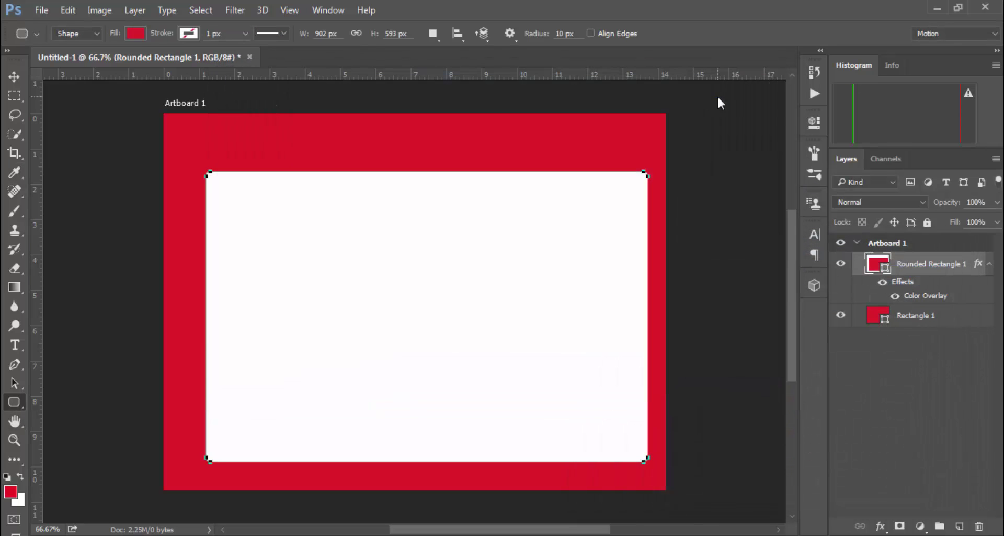
left_click(23, 72)
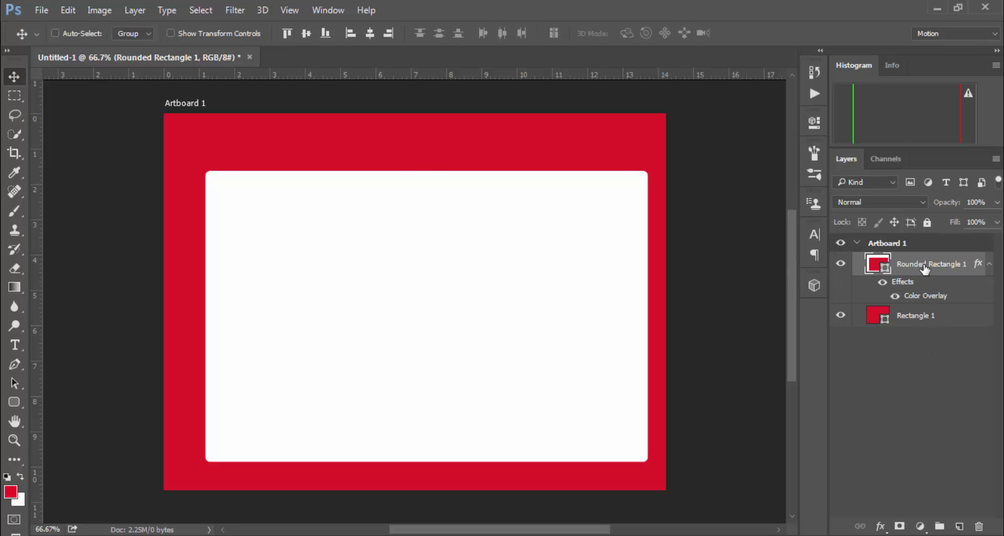
Step: Centre the rounded rectangle horizontally and vertically on the red background
left_click(921, 318, "shift")
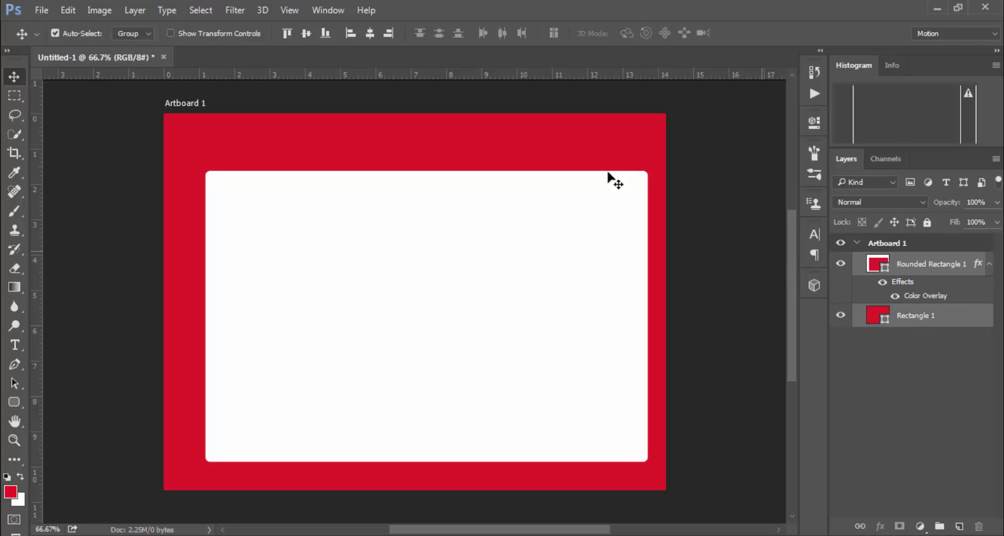
left_click(369, 39)
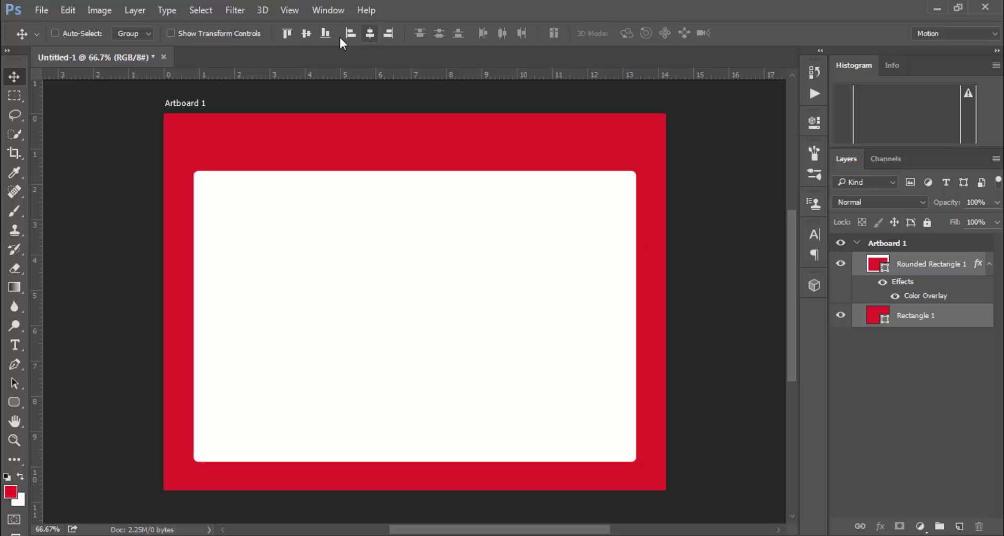
left_click(305, 35)
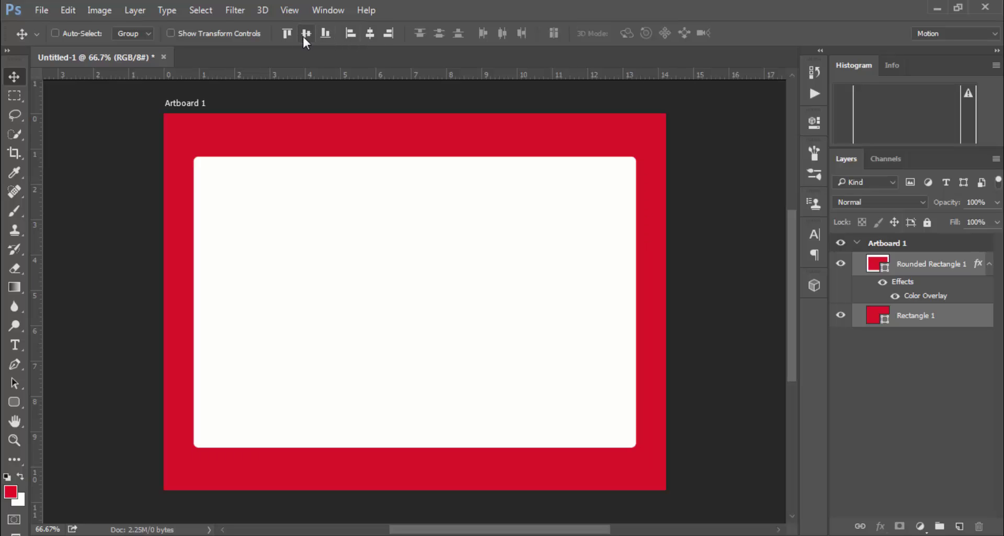
Step: Add a black drop shadow: 40% opacity, 1 px distance, 20% spread, 20 px size
left_click(927, 268)
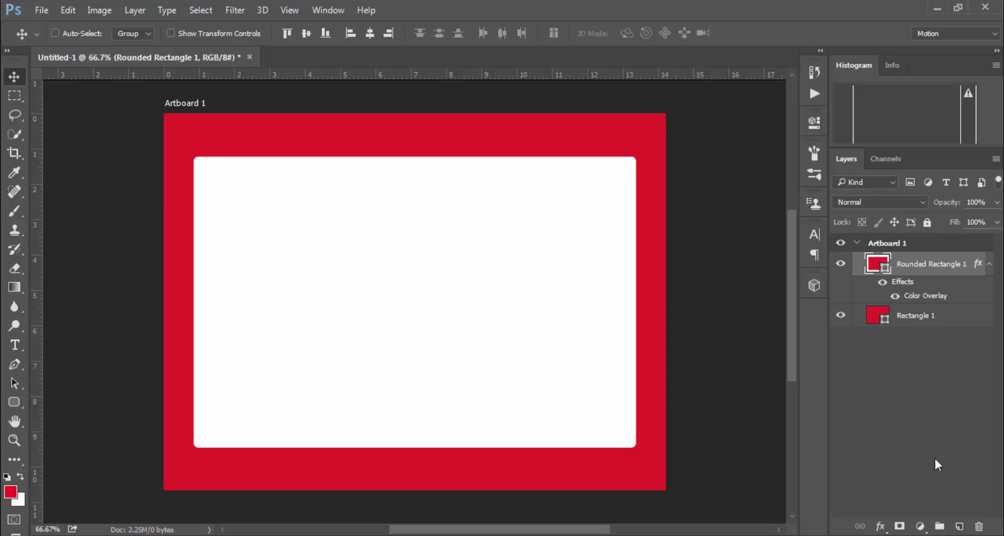
left_click(882, 526)
left_click(920, 515)
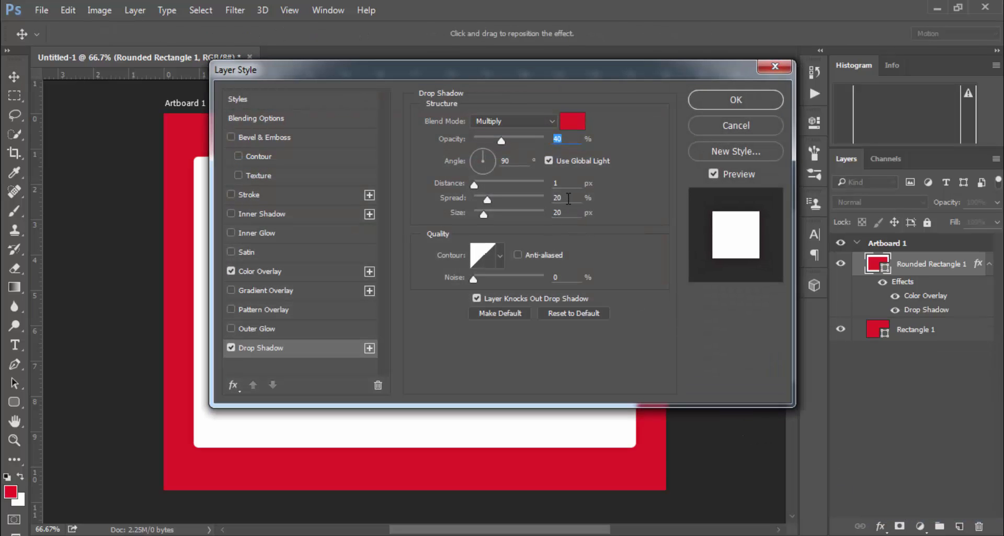
left_click(568, 130)
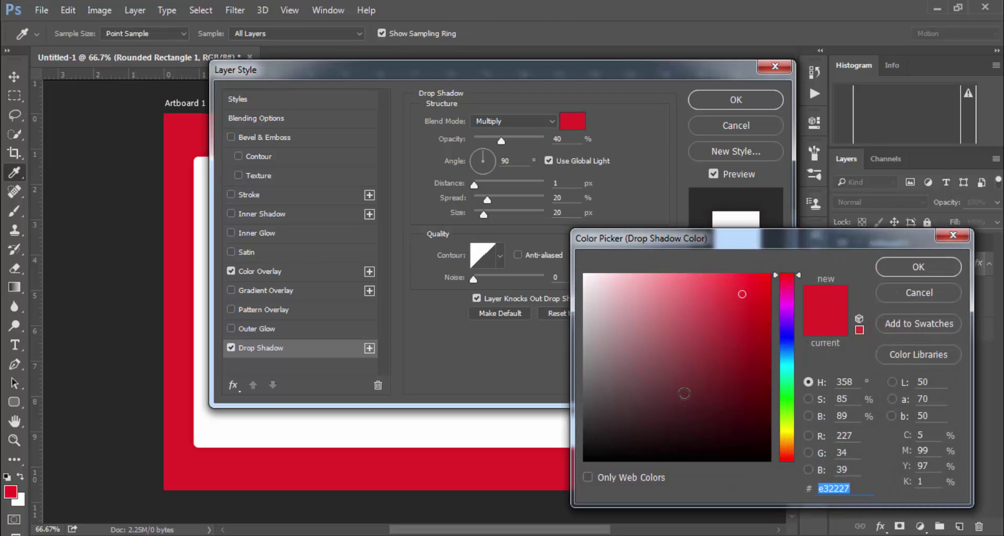
left_click_drag(678, 398, 524, 512)
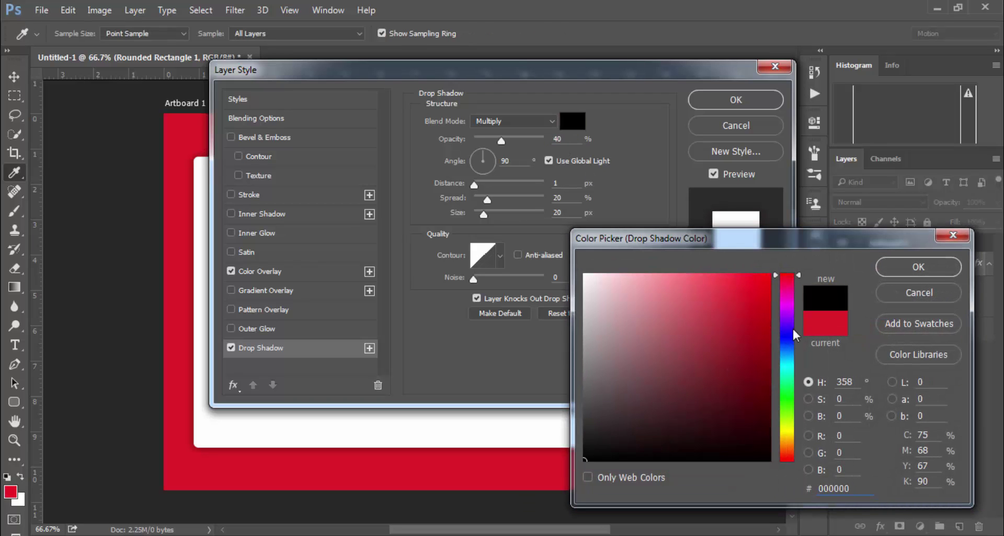
left_click(914, 268)
left_click(749, 105)
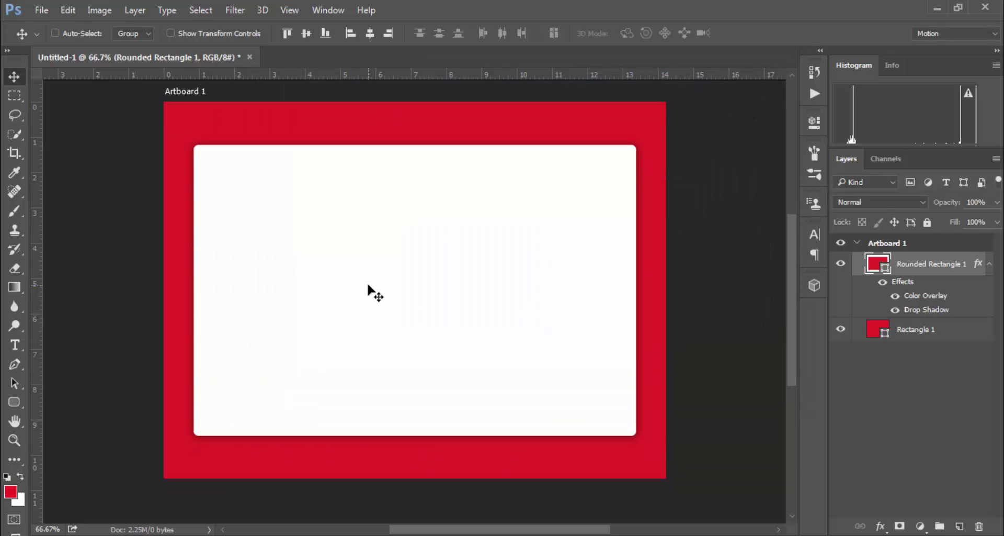
Step: Zoom the view in to 100% on the card
key("ctrl")
key("ctrl+plus")
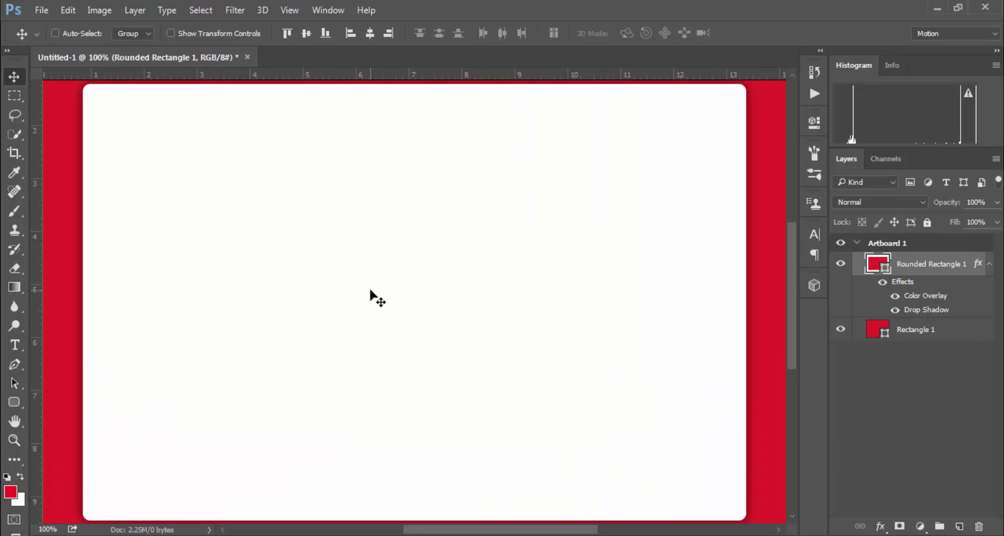
scroll(370, 290, "down", 3)
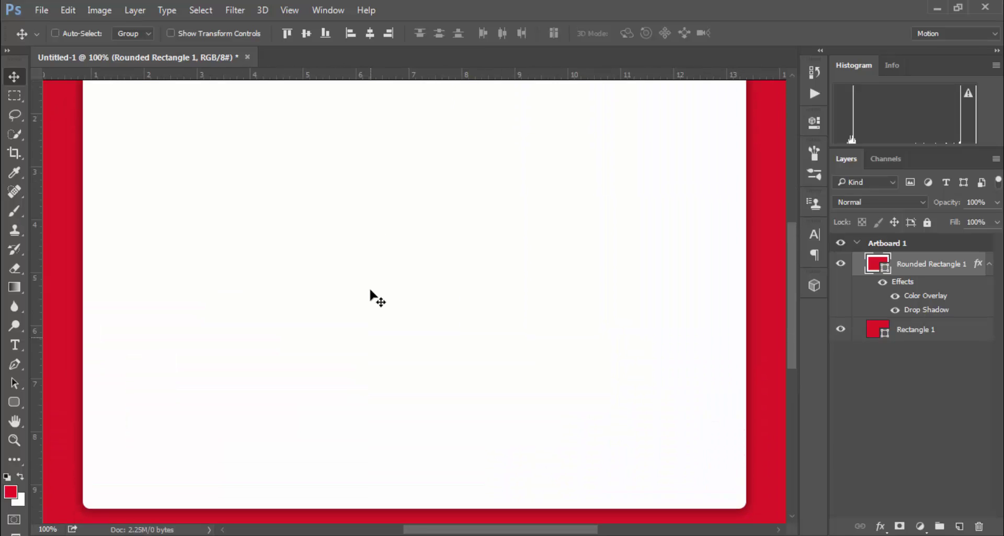
scroll(370, 290, "up", 2)
scroll(370, 290, "up", 1)
scroll(370, 290, "down", 1)
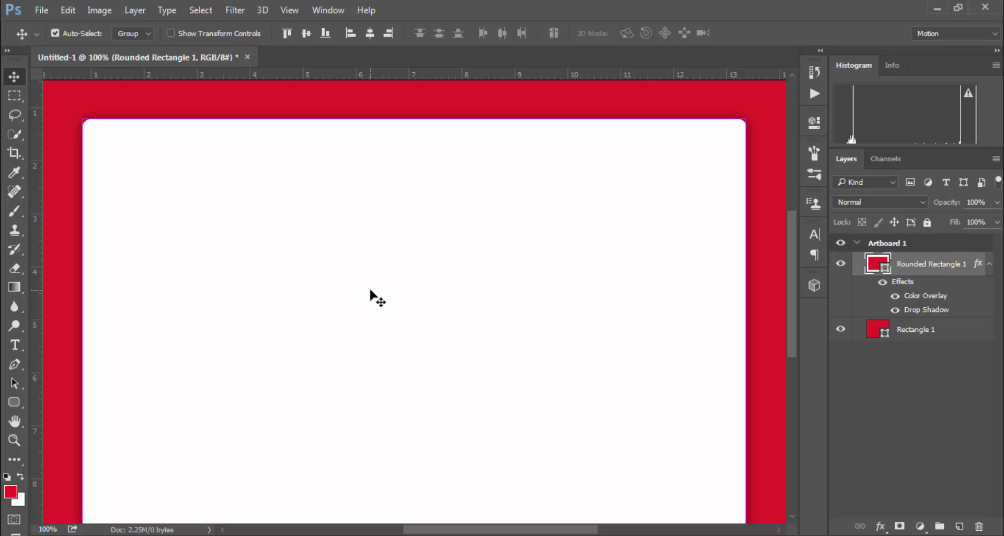
key("ctrl+minus")
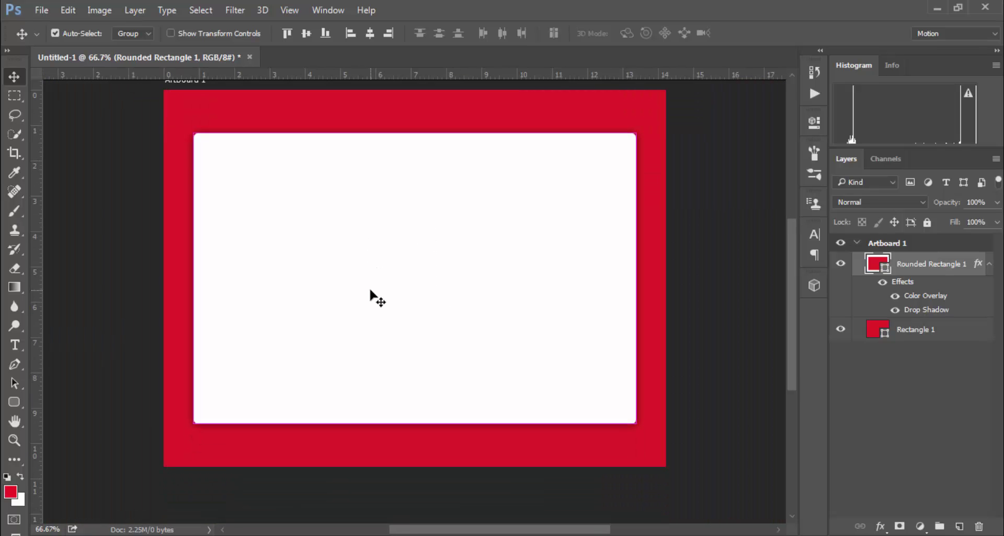
key("ctrl+plus")
scroll(370, 290, "up", 1)
scroll(370, 290, "up", 1)
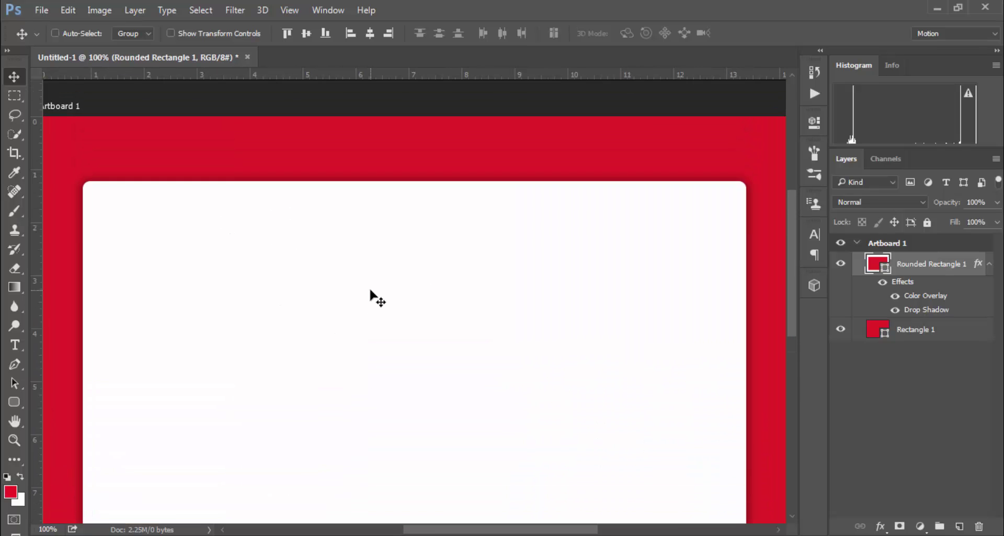
scroll(377, 298, "down", 1)
scroll(376, 298, "up", 1)
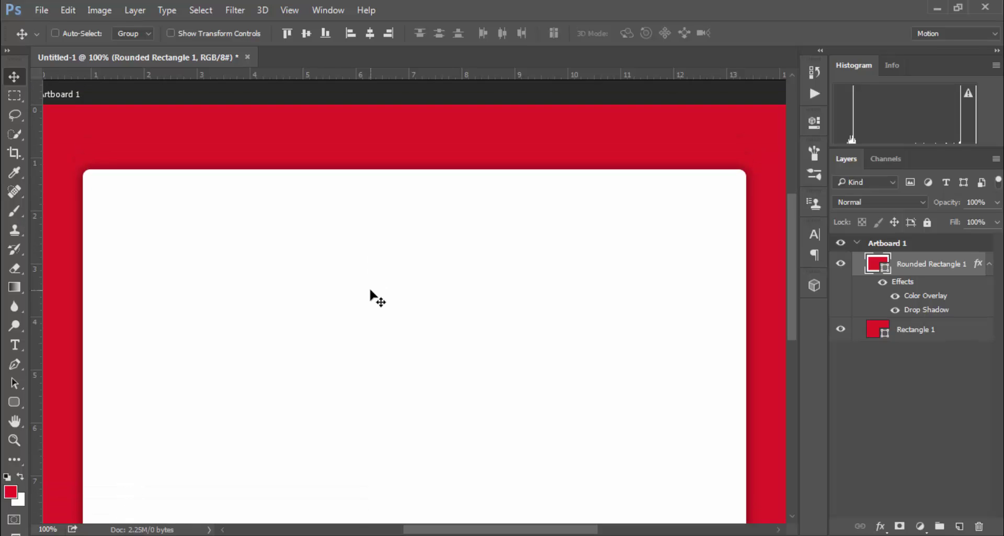
scroll(370, 297, "down", 2)
scroll(368, 295, "up", 1)
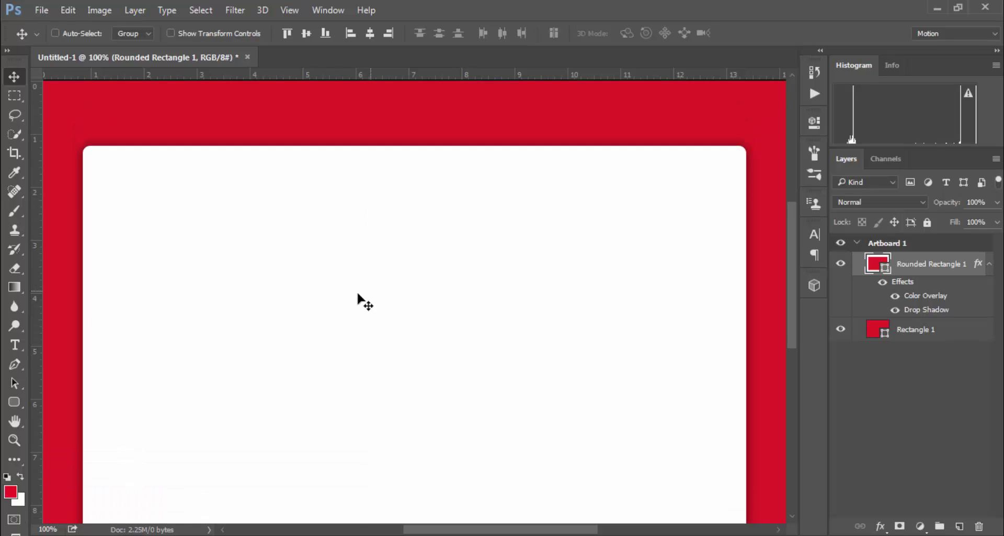
Step: Add the white Roboto Medium 18 pt heading 'CIVIL WAR WILL LAUNCHIN ON :' above the card
left_click(16, 344)
scroll(256, 132, "up", 2)
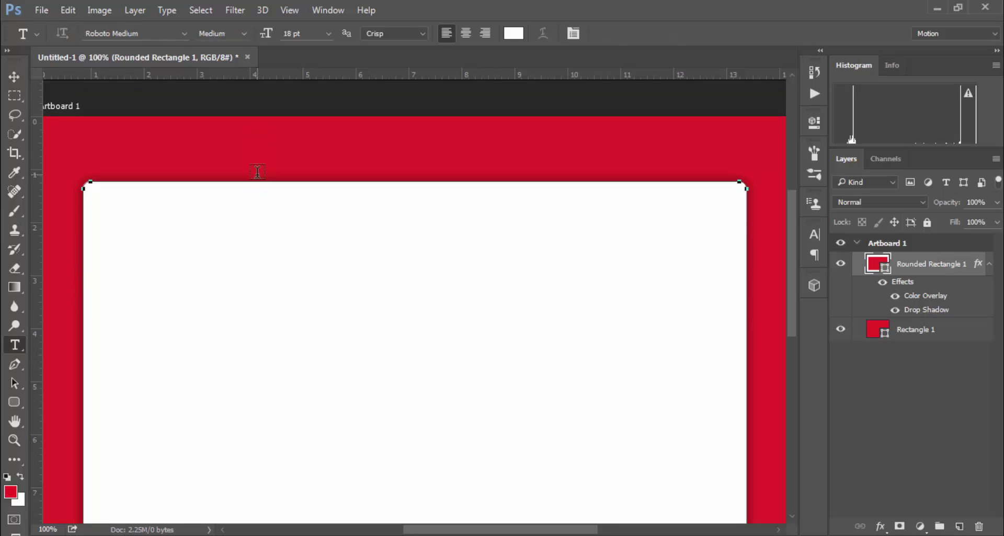
left_click(268, 150)
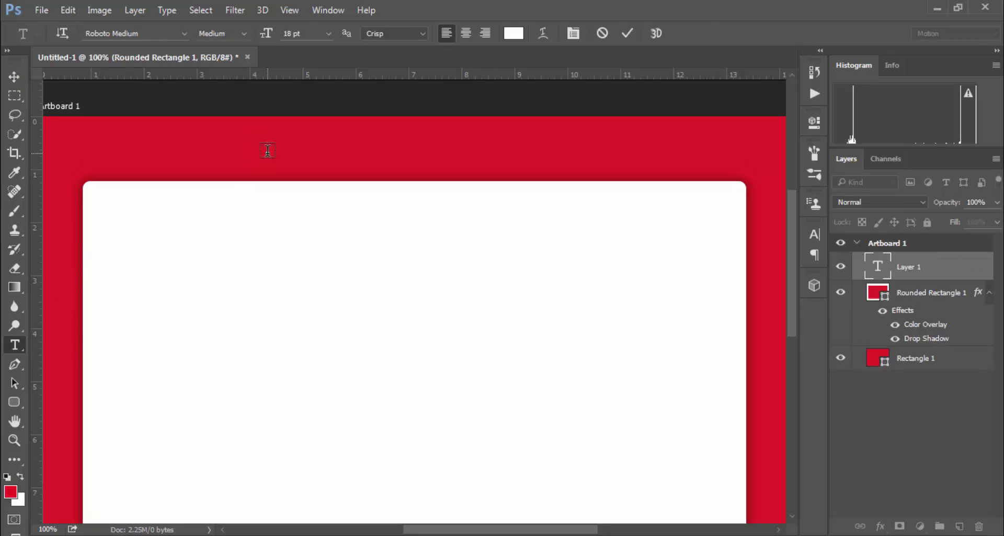
type("CIVIL")
type(" WAR")
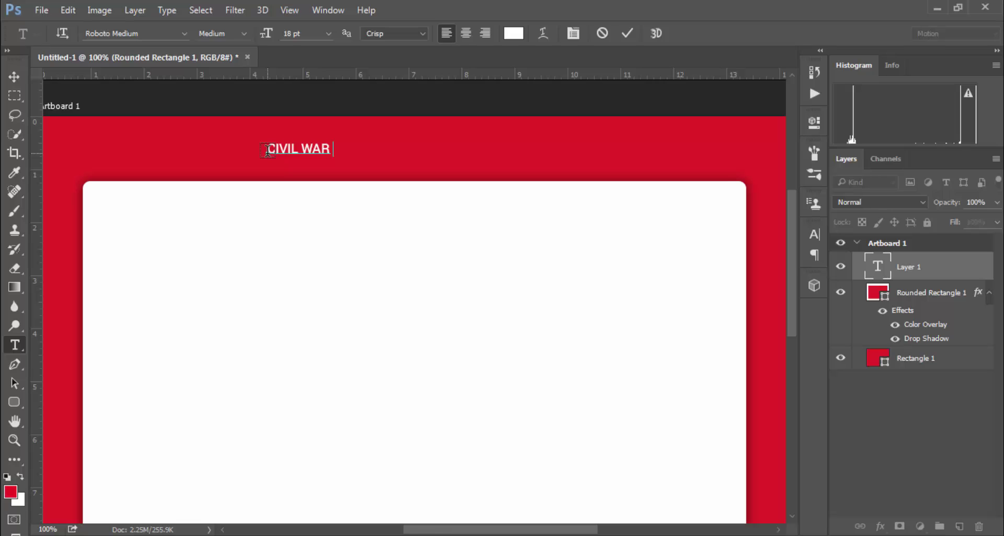
type("NILL")
type("LA")
type("UNCHING")
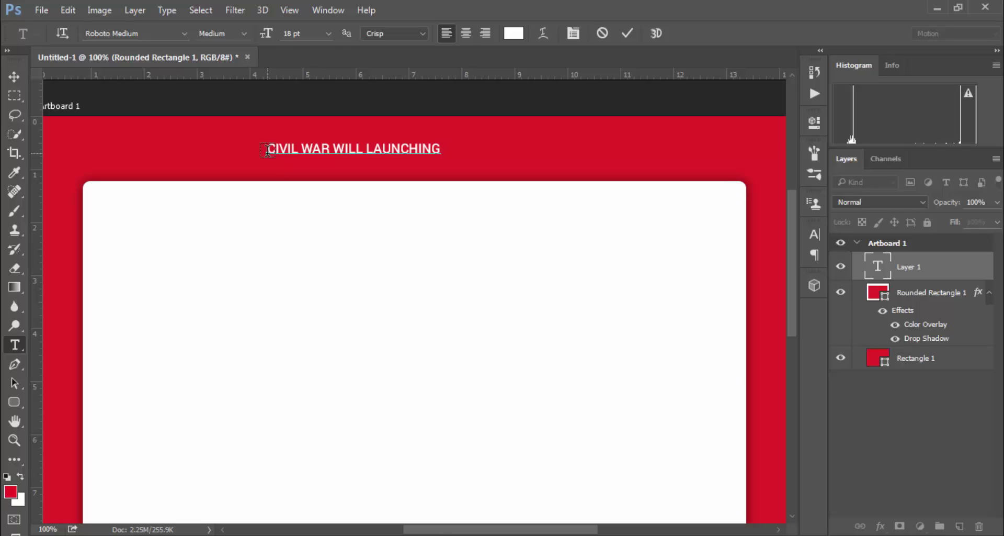
key("BackSpace")
key("BackSpace")
key("BackSpace")
key("BackSpace")
type("HIN ON")
left_click(635, 36)
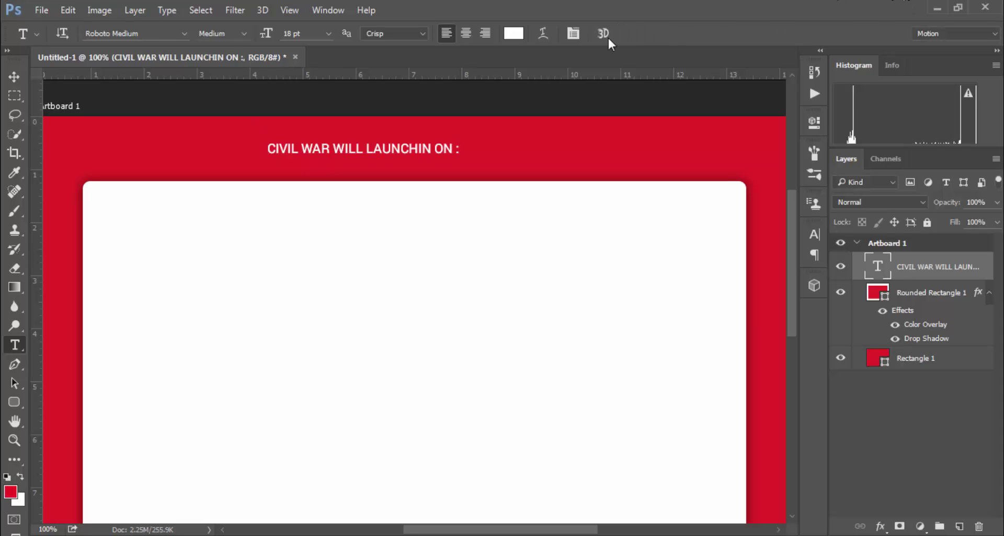
left_click(14, 77)
Step: Zoom out to see the whole artboard
scroll(435, 161, "down", 3)
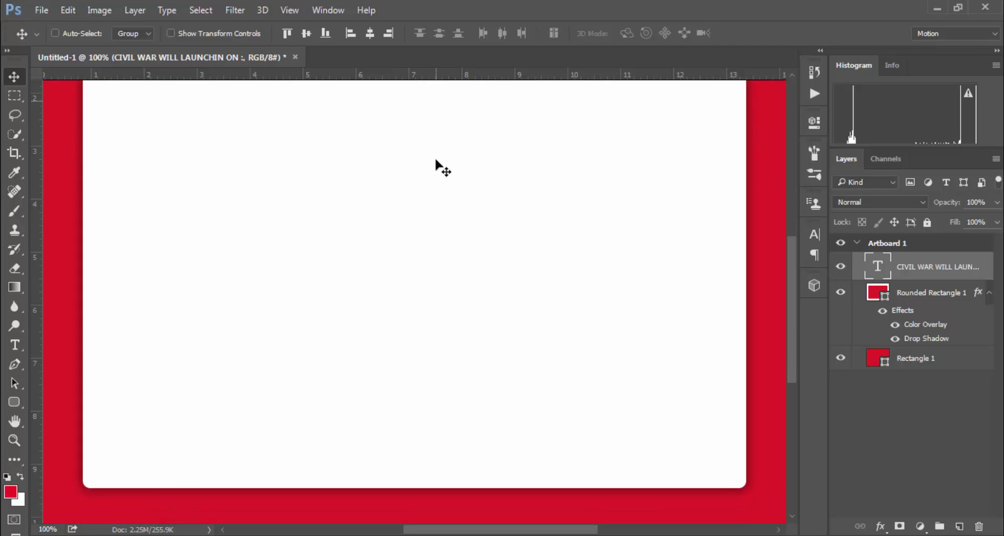
scroll(436, 160, "down", 1)
scroll(436, 161, "up", 3)
scroll(435, 161, "up", 2)
key("ctrl")
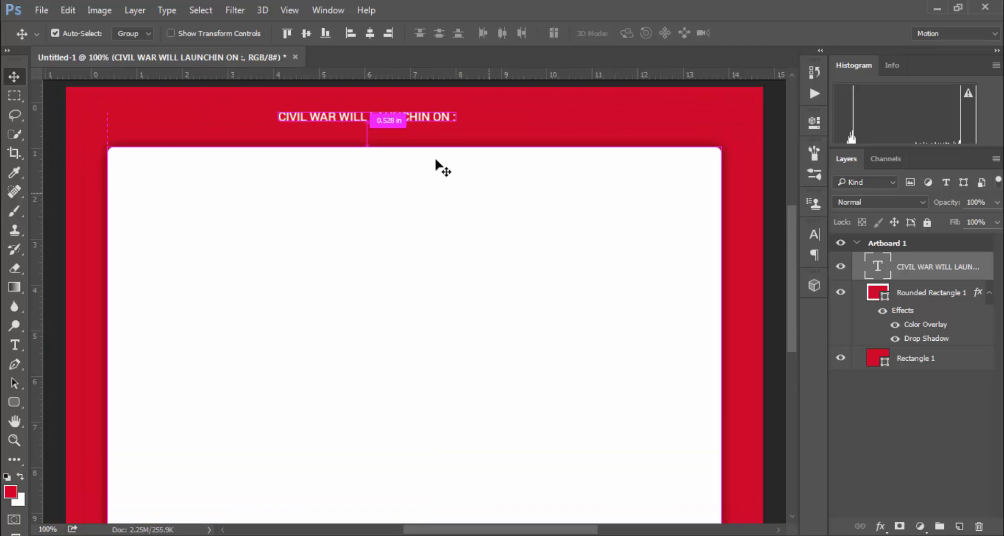
key("ctrl+minus")
scroll(441, 164, "down", 1)
scroll(442, 164, "up", 1)
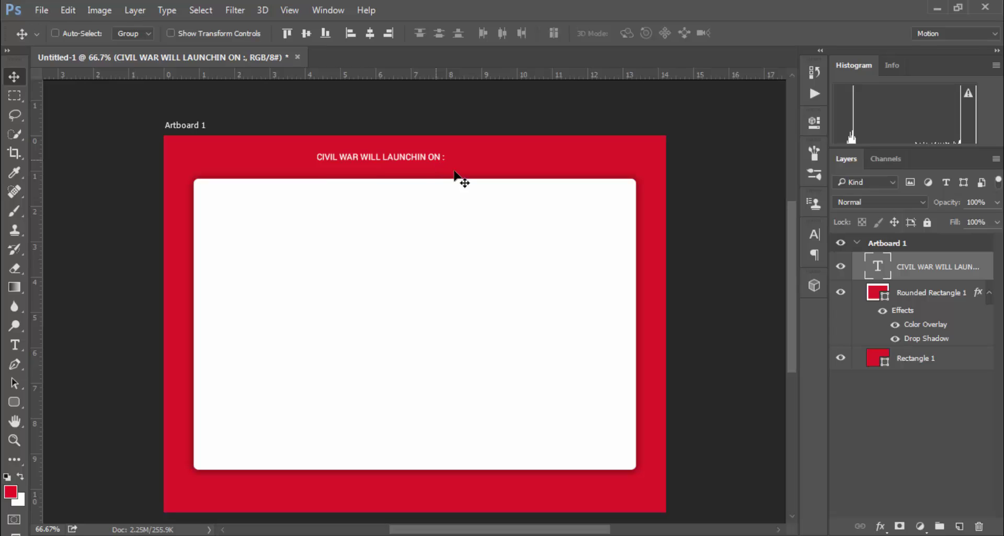
left_click(882, 525)
Step: Recolour the whole heading with the artboard's red, sampled by eyedropper
left_click(12, 347)
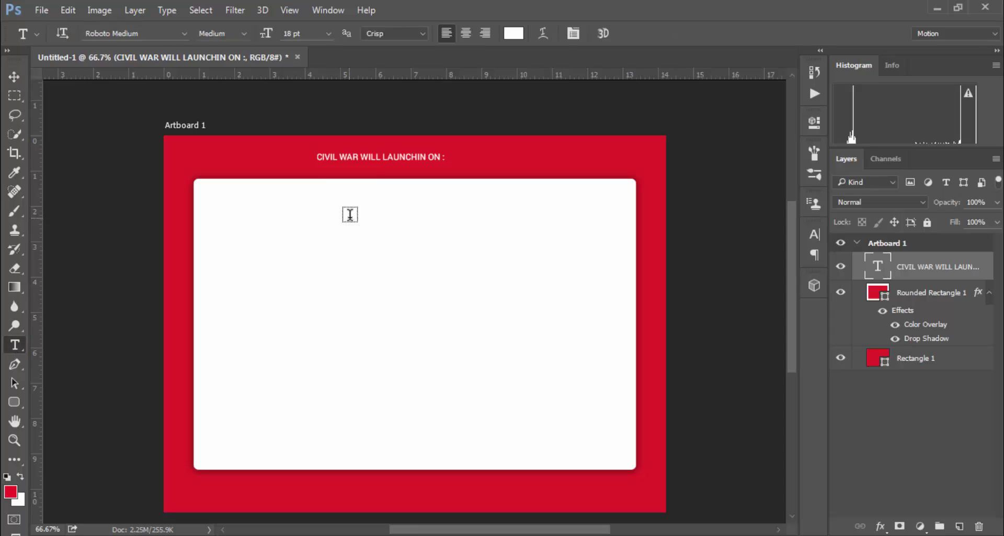
left_click(380, 159)
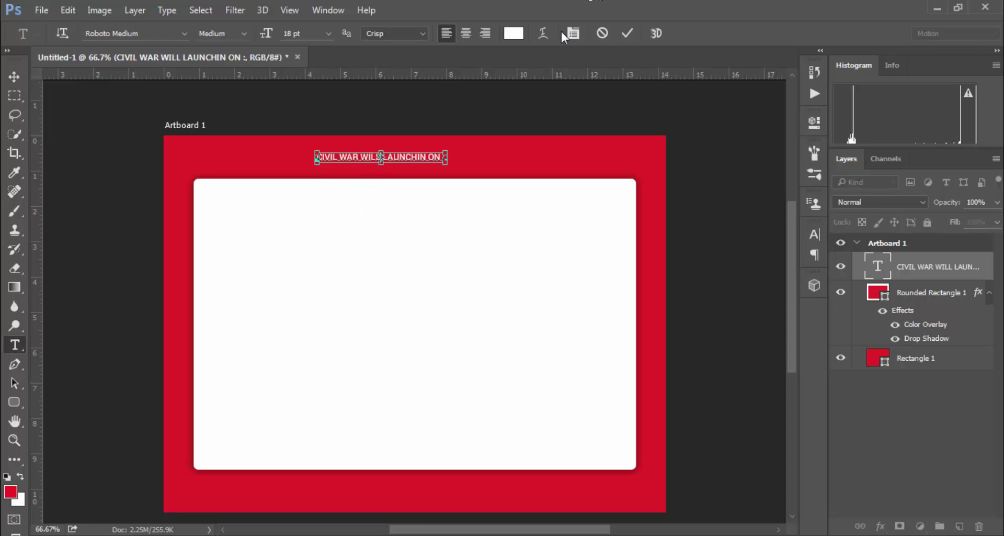
key("ctrl+a")
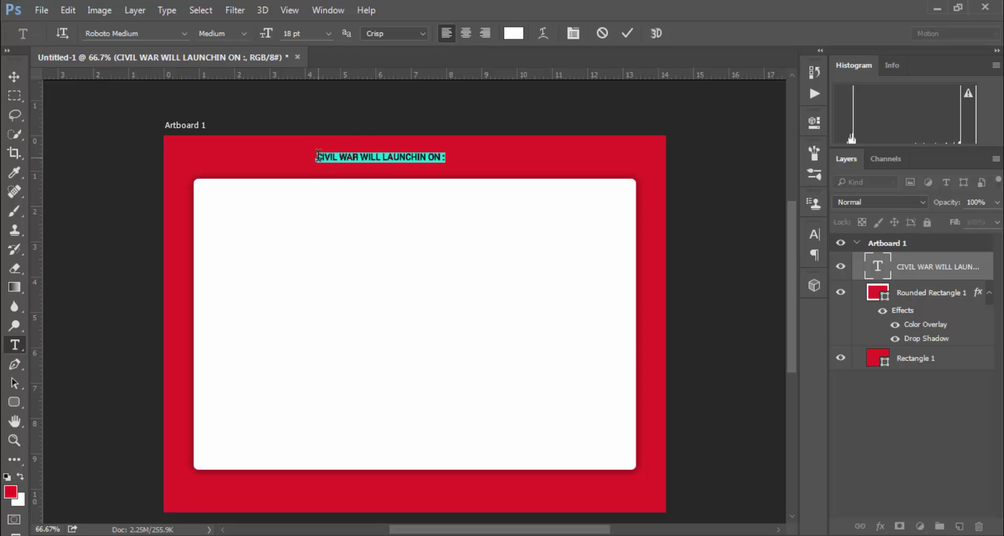
key("Left")
key("ctrl+shift+Right")
key("ctrl+shift+Right")
key("ctrl+a")
left_click(513, 33)
left_click(546, 158)
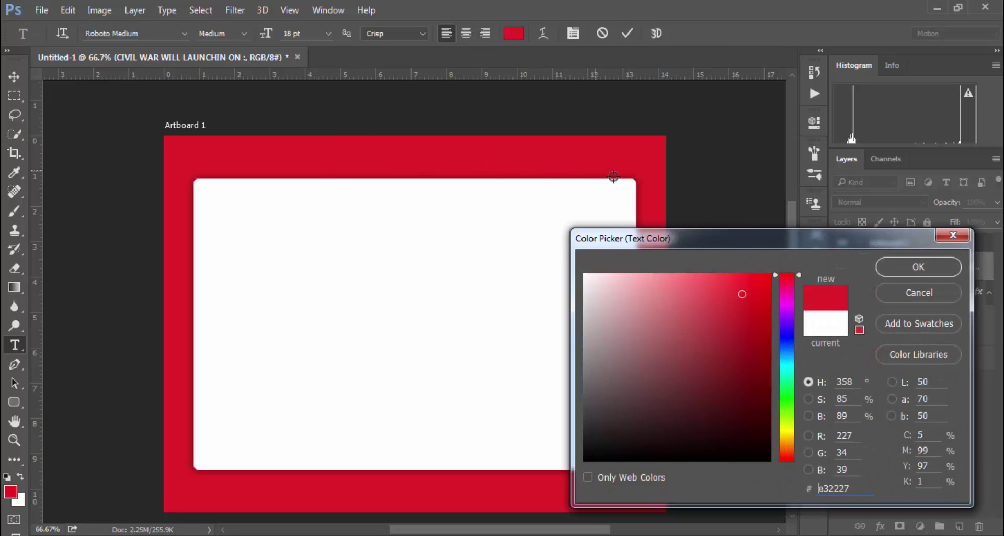
left_click(942, 267)
left_click(626, 34)
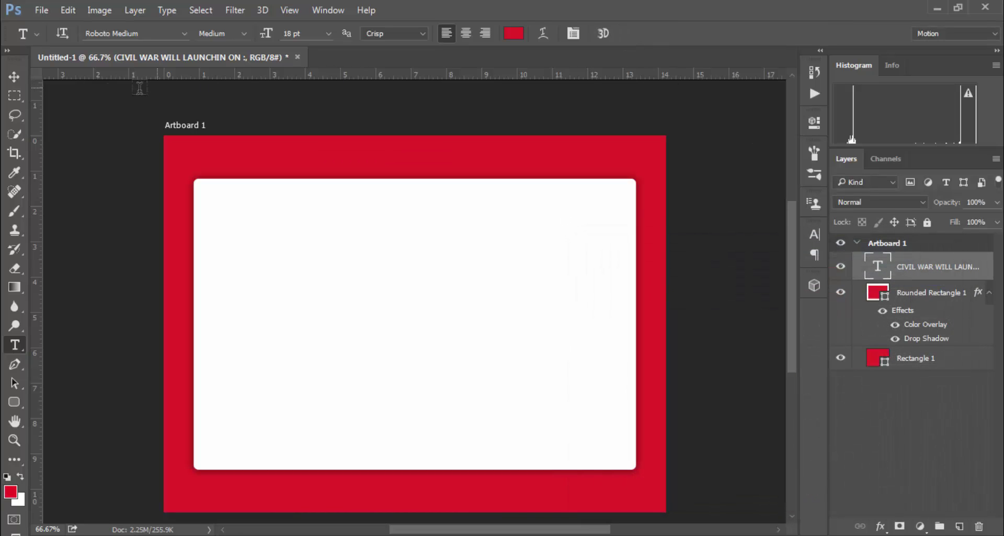
Step: Move the heading onto the top centre of the white card
left_click(14, 77)
left_click_drag(423, 200, 440, 230)
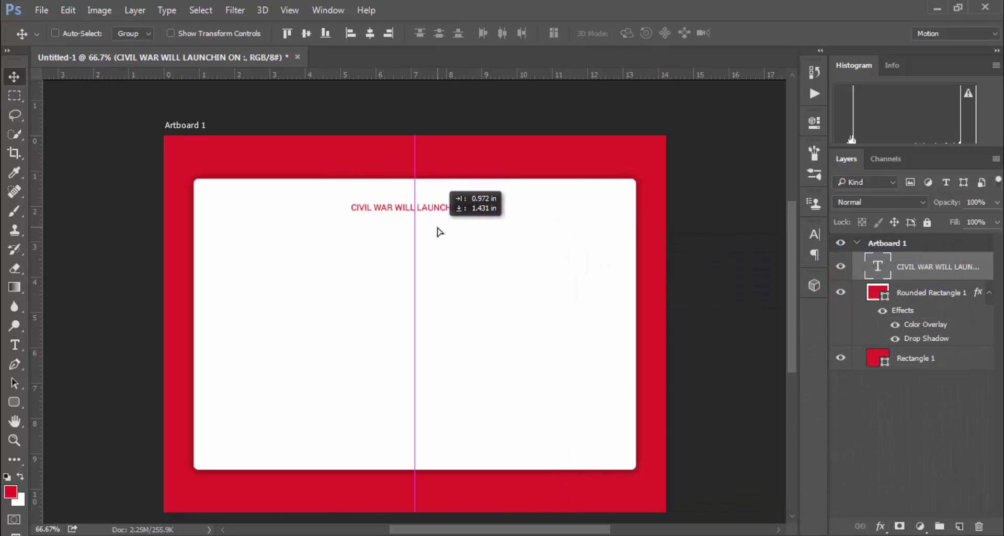
key("ctrl+plus")
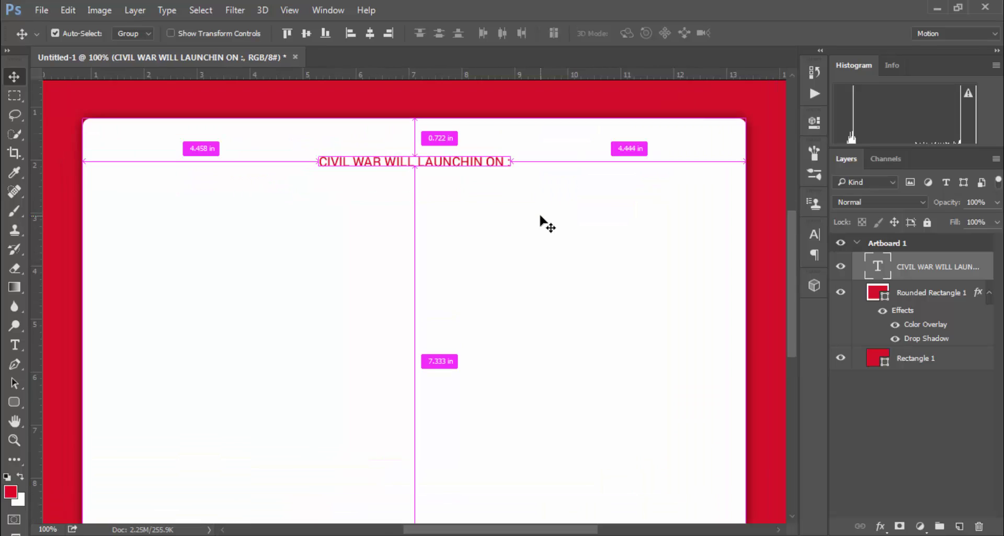
Step: Select the heading alone and test nudging it up, then back down
left_click(920, 292, "shift")
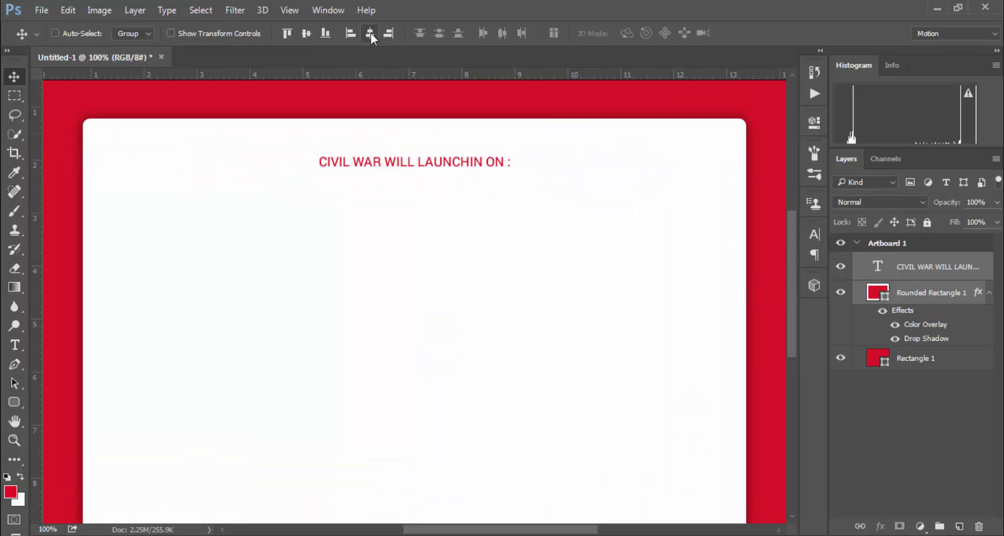
left_click(910, 271)
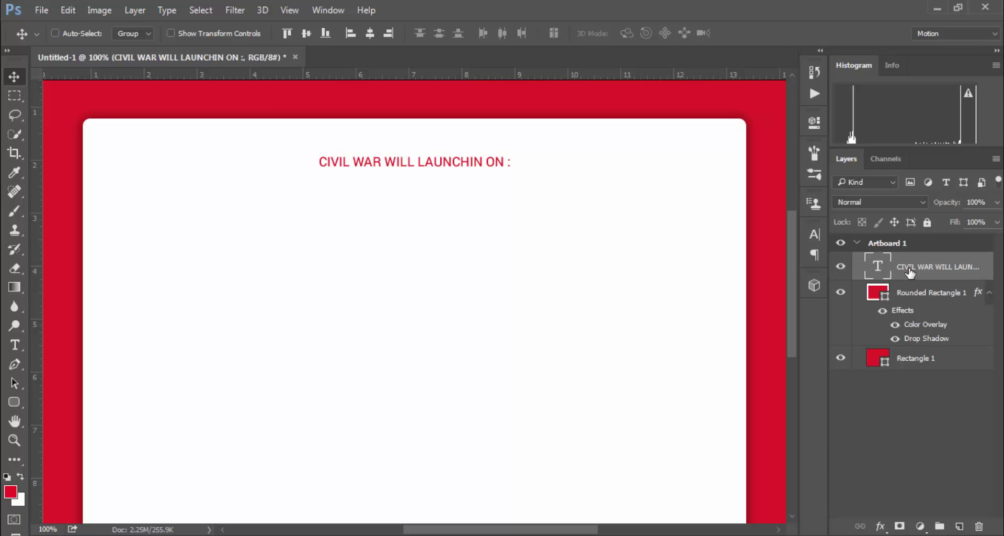
key("shift+Up")
key("shift+Up")
key("shift+Up")
key("shift+Up")
key("shift+Up")
key("shift+Up")
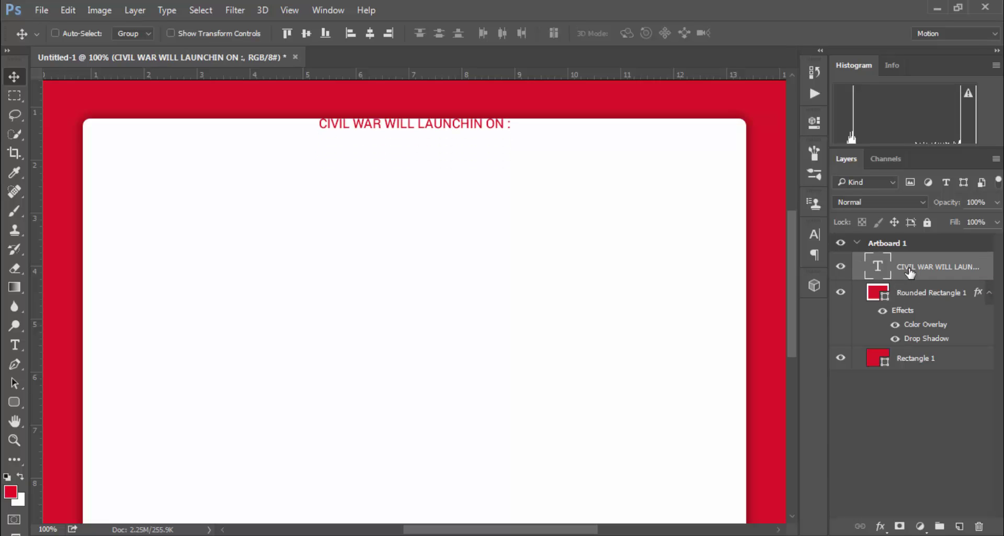
key("shift+Down")
key("shift+Down")
key("shift+Down")
key("shift+Down")
key("shift+Down")
key("shift+Down")
key("shift+Down")
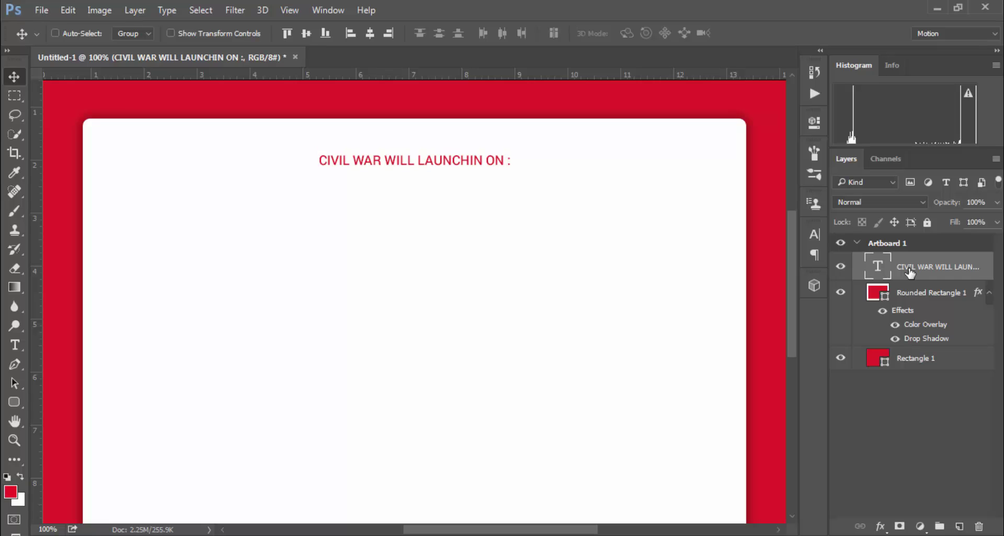
scroll(507, 241, "down", 2)
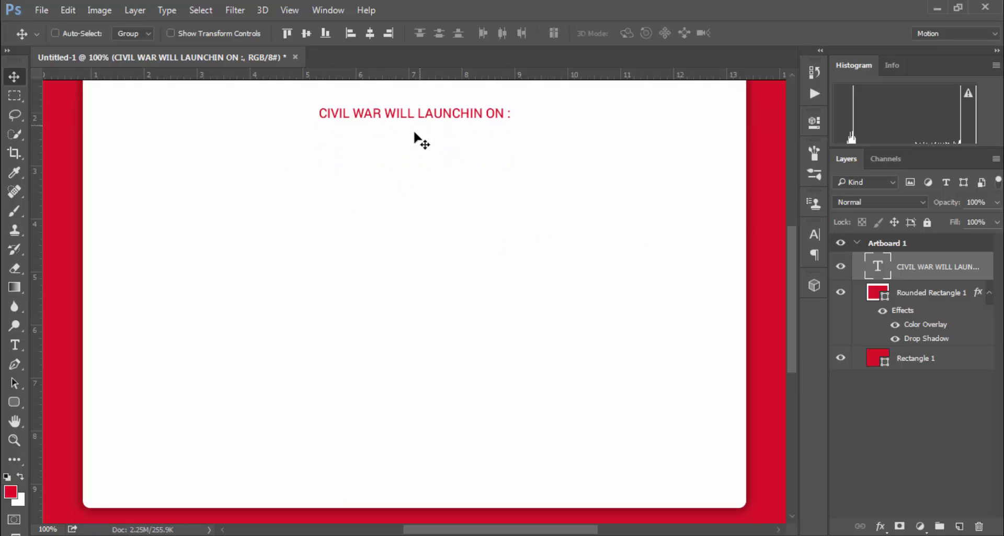
Step: Add the missing G so the heading reads 'CIVIL WAR WILL LAUNCHING ON :'
key("t")
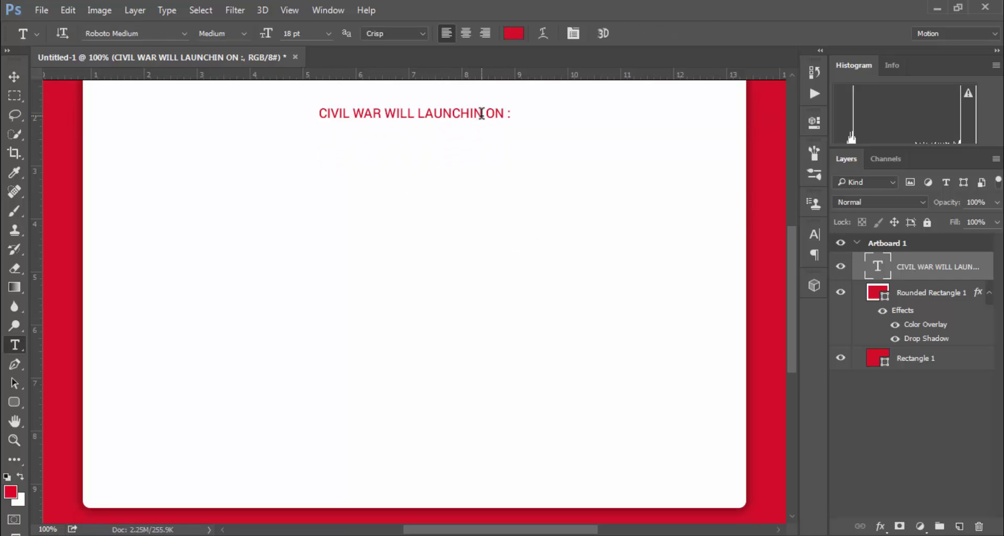
left_click(482, 113)
type("g")
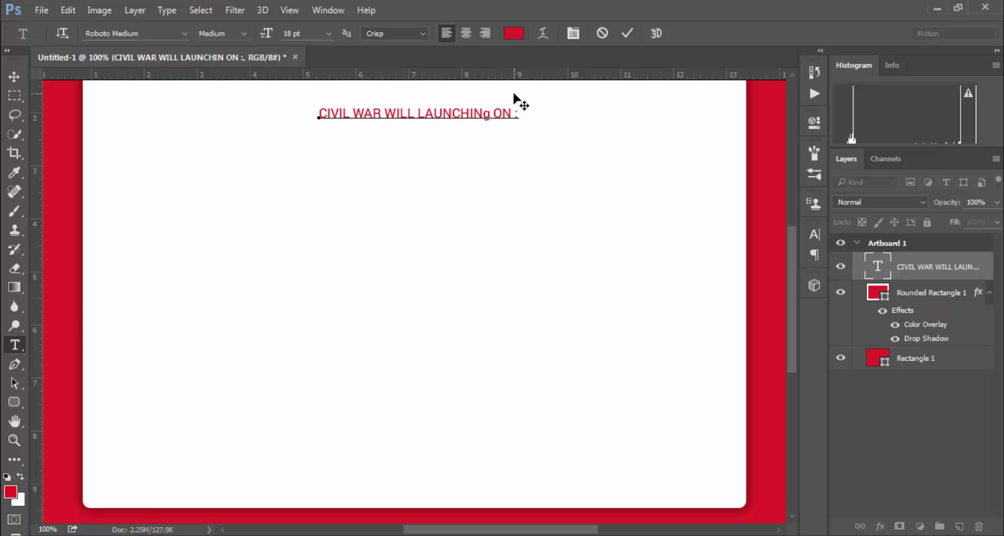
key("BackSpace")
type("G")
left_click(619, 36)
key("v")
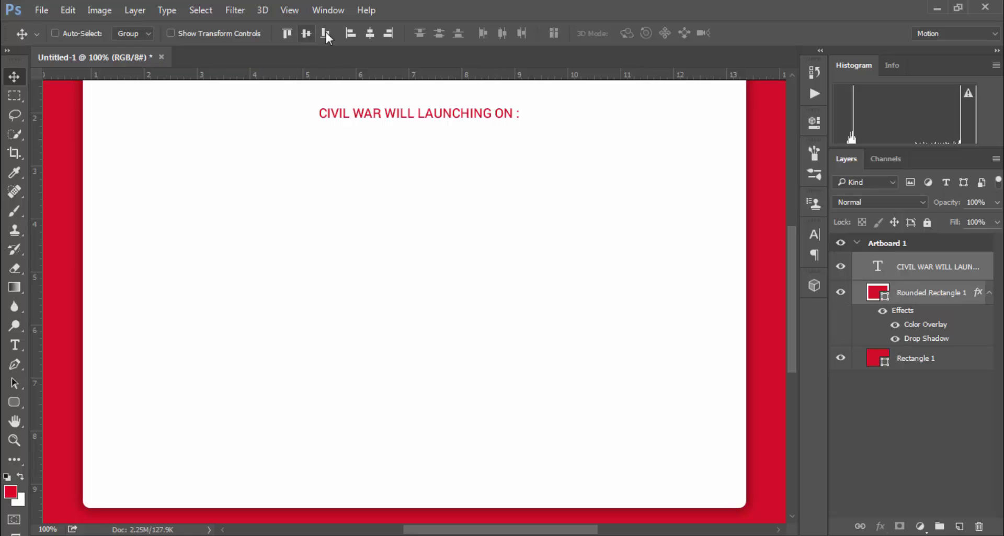
scroll(448, 175, "up", 2)
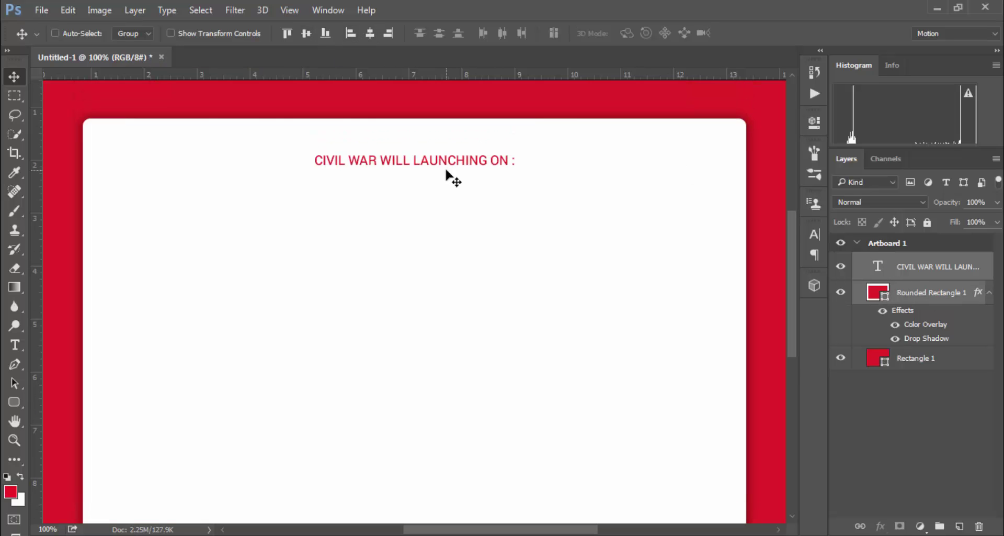
scroll(448, 176, "down", 2)
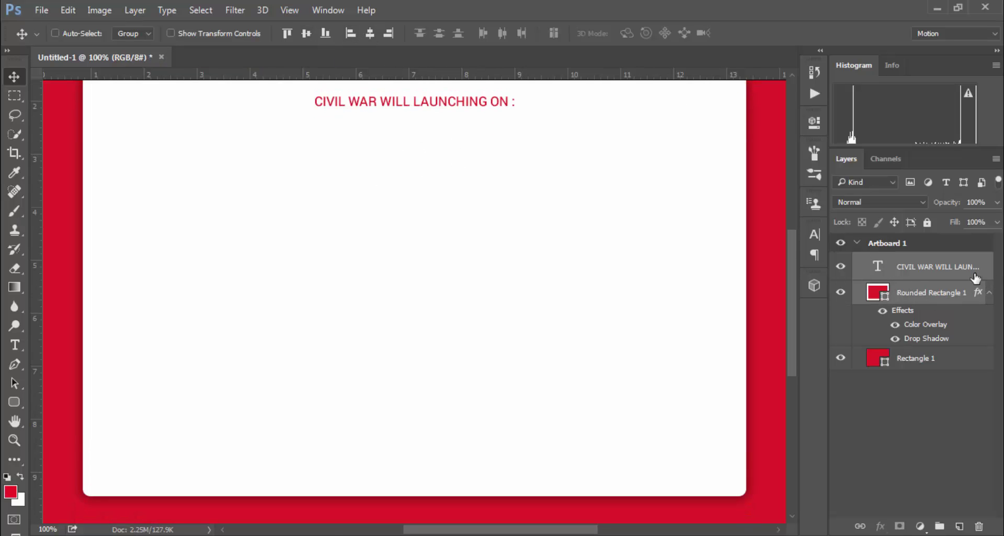
left_click(937, 267)
Step: Duplicate the heading layer and move the copy lower on the card
right_click(926, 267)
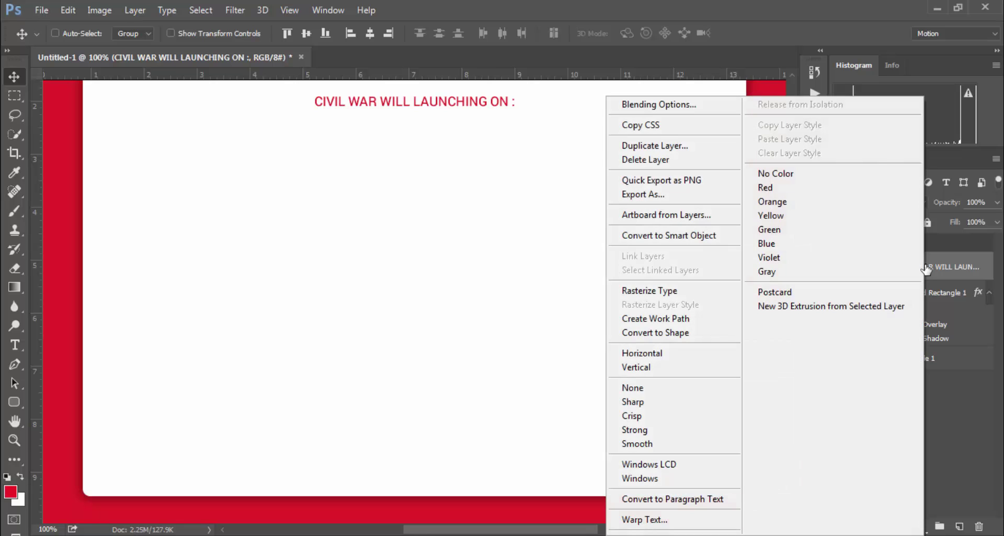
left_click(616, 146)
left_click(633, 170)
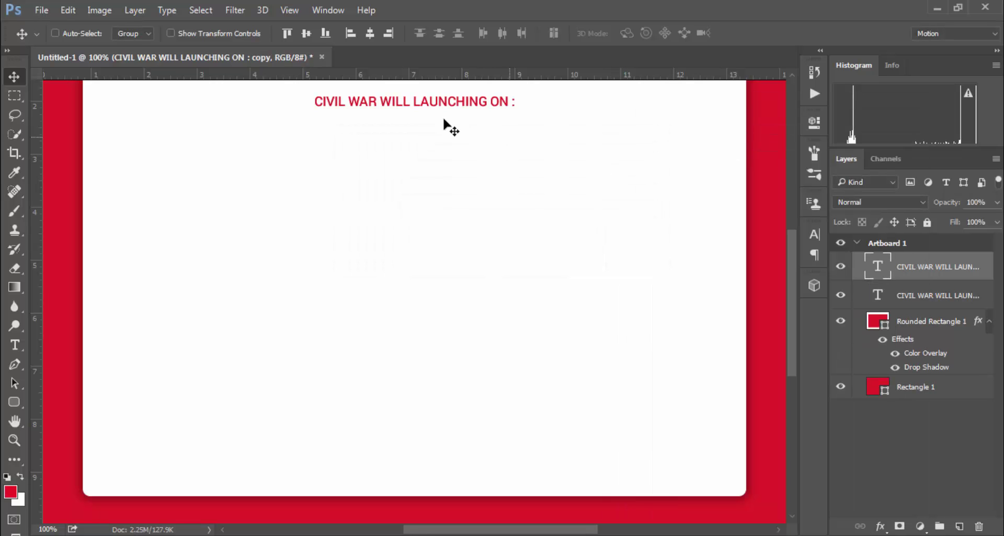
left_click_drag(444, 120, 391, 163)
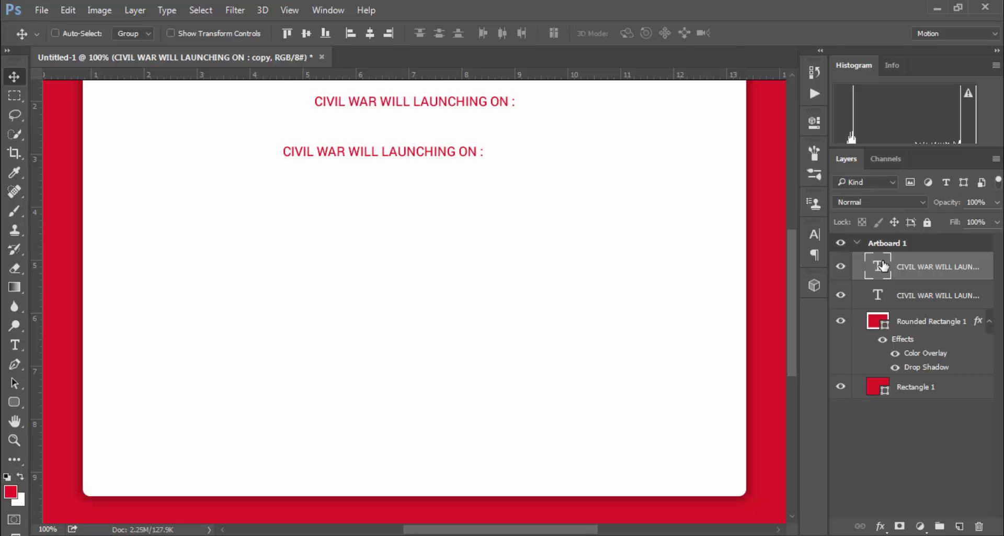
Step: Replace the copied heading's text with APRIL
left_click(14, 345)
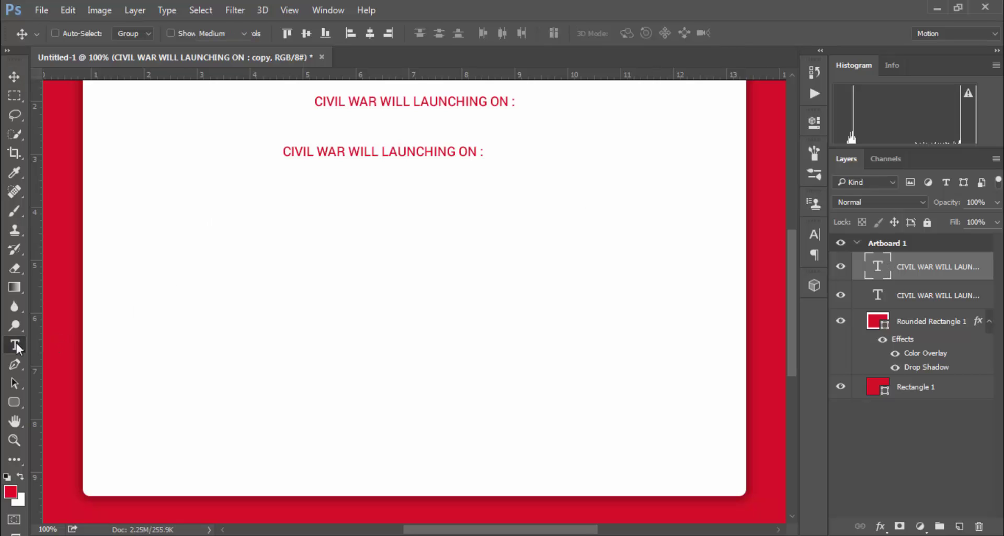
left_click(325, 151)
left_click_drag(280, 152, 587, 154)
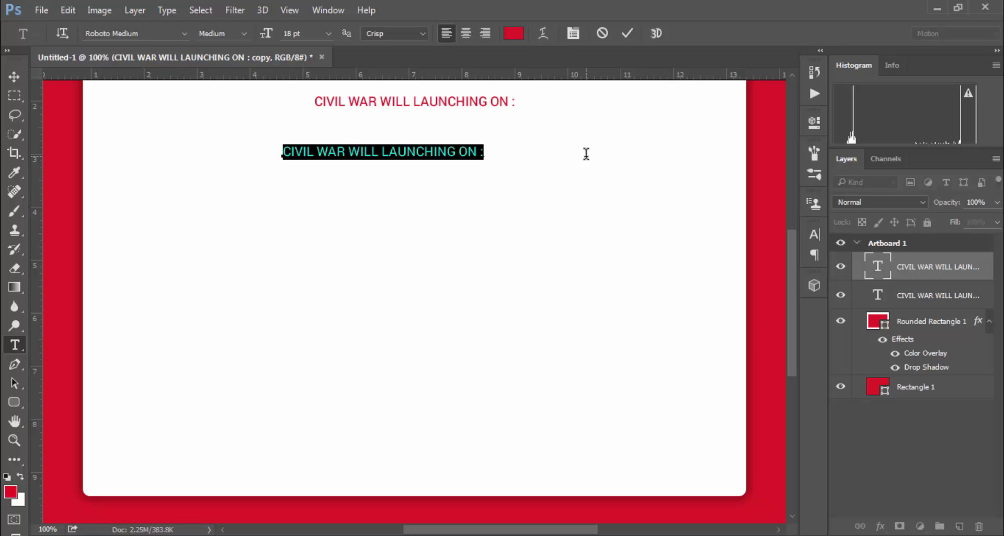
type("MA")
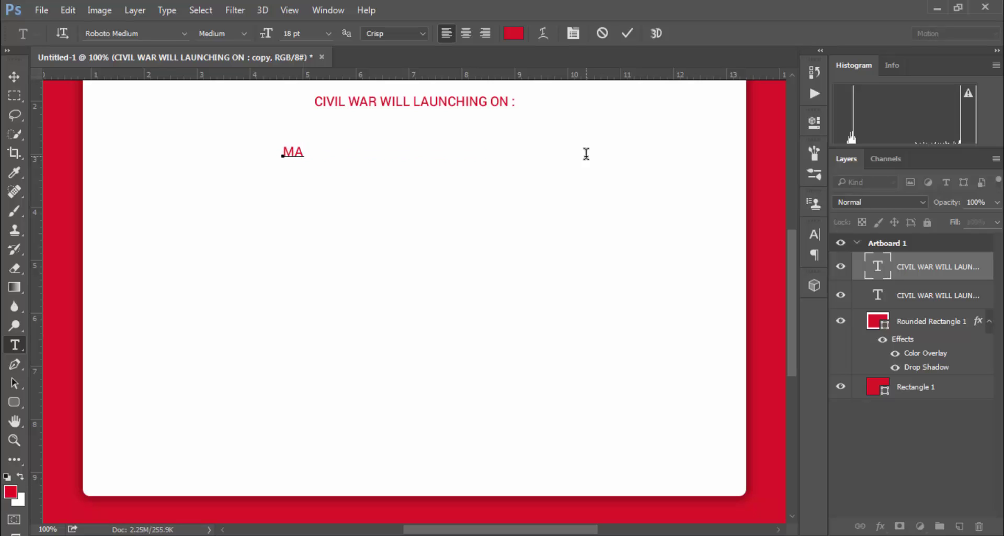
type("APRIL")
key("ctrl")
key("ctrl+a")
Step: Set the APRIL text to colour #202020 and 24 pt size
left_click(512, 34)
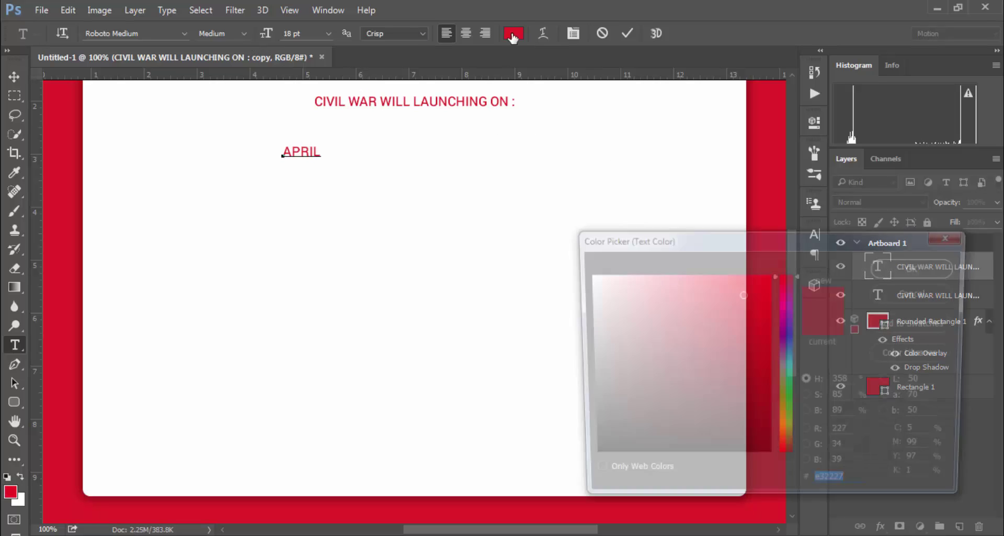
type("202020")
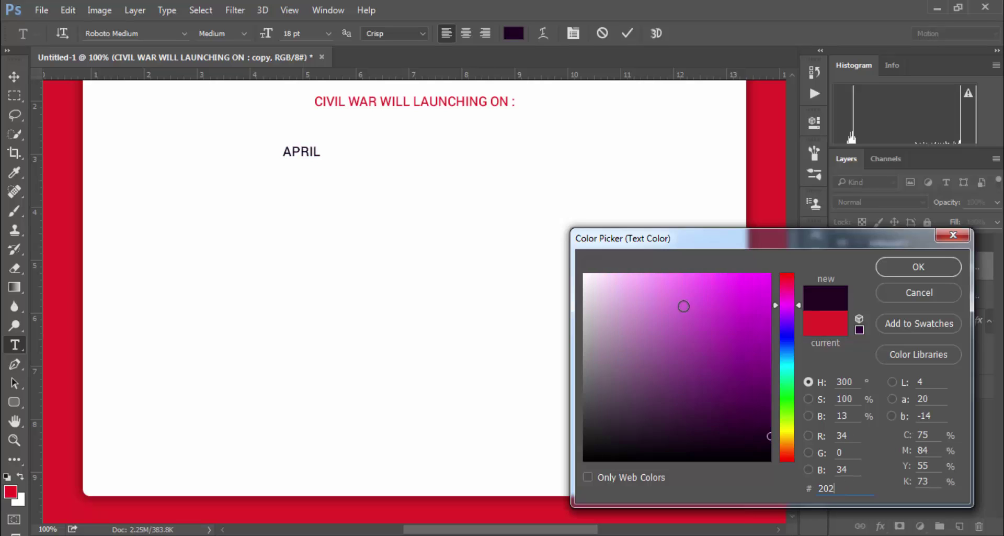
key("Return")
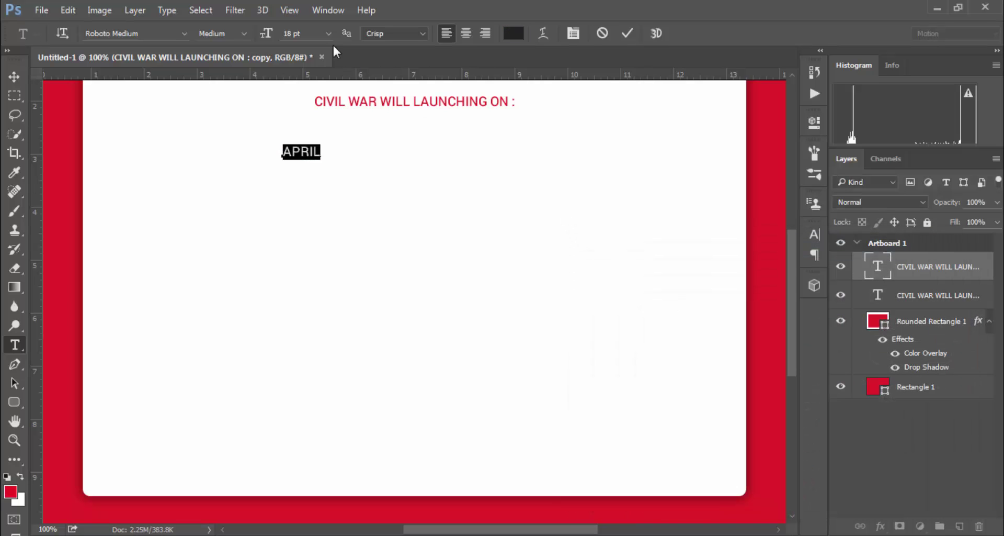
left_click(329, 33)
left_click(316, 233)
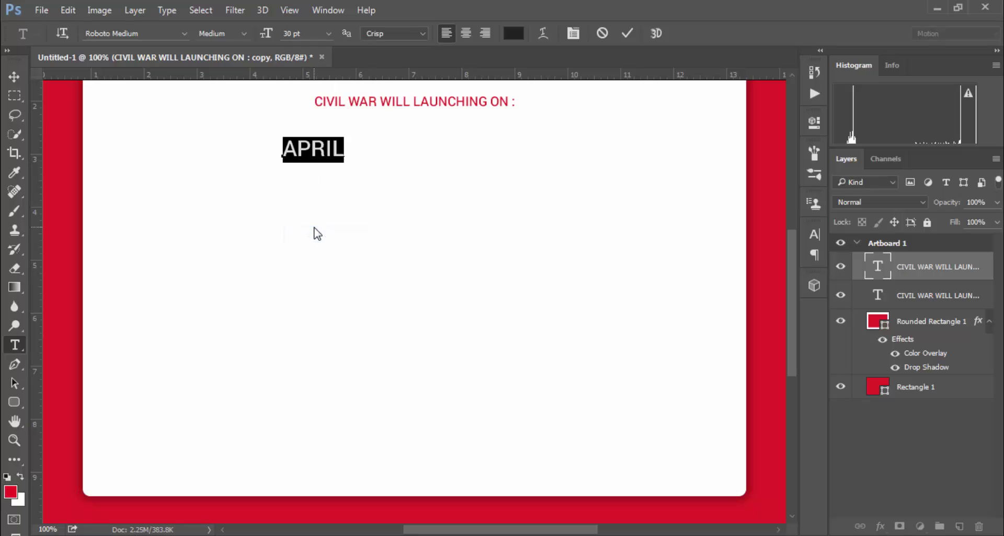
left_click(330, 33)
left_click(332, 219)
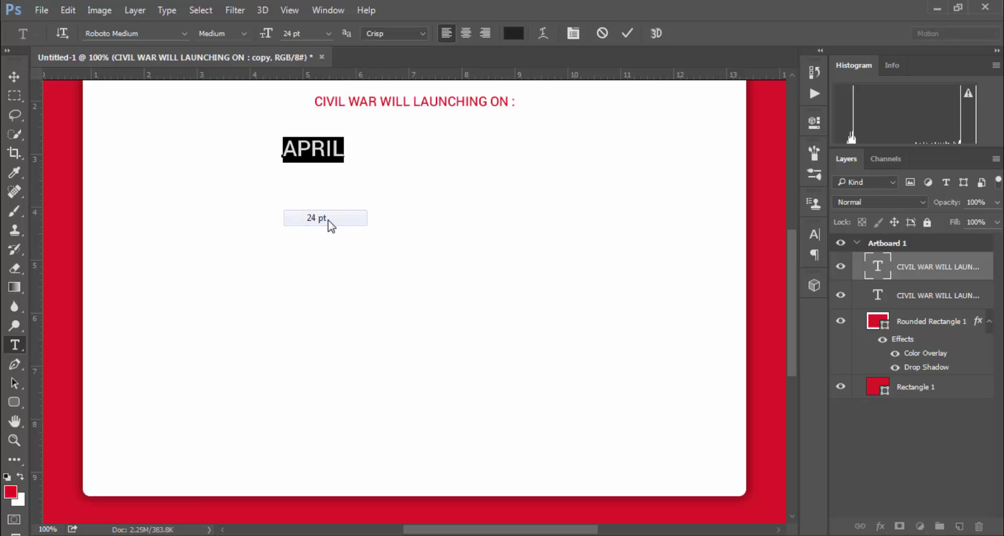
left_click(626, 33)
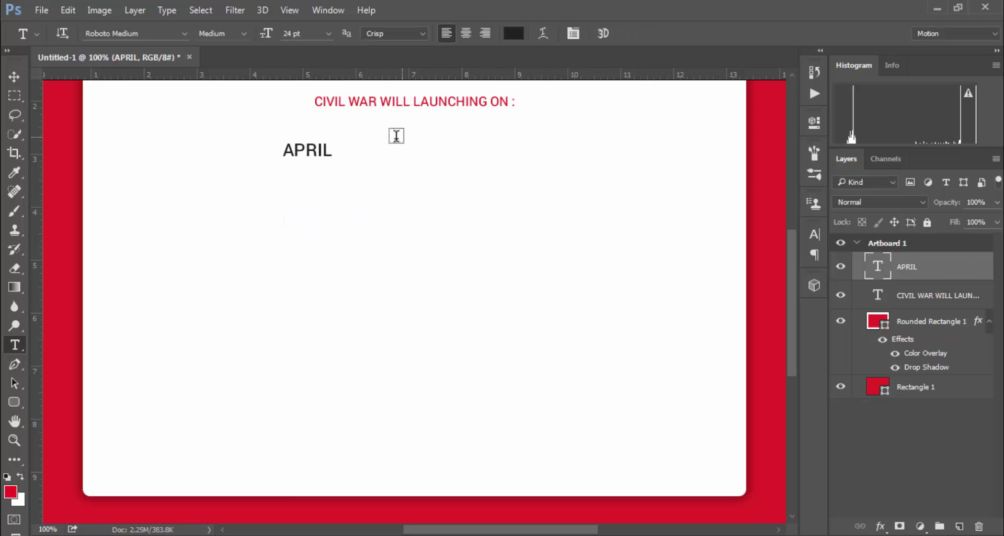
left_click(14, 76)
Step: Centre APRIL horizontally on the card, just below the heading
left_click_drag(314, 157, 430, 143)
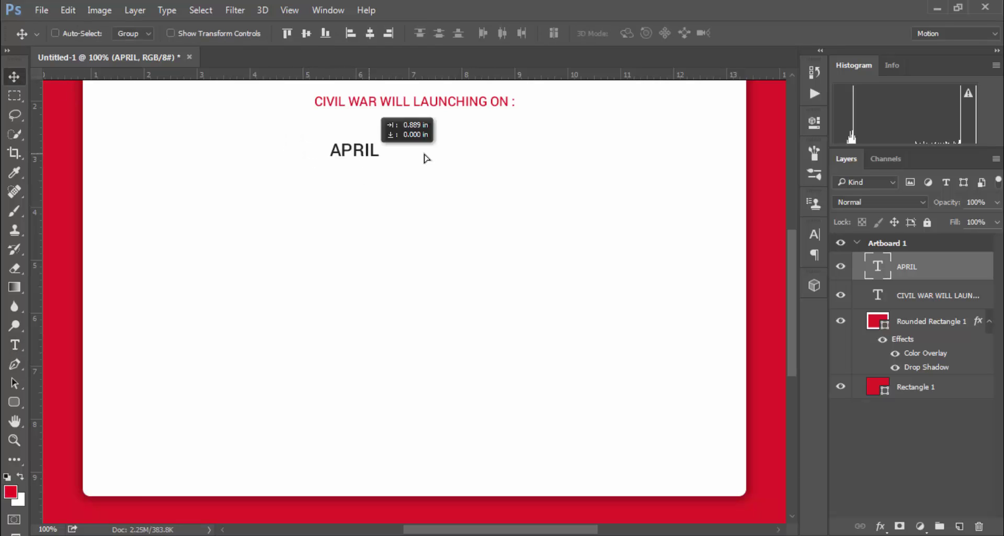
left_click(921, 321, "ctrl")
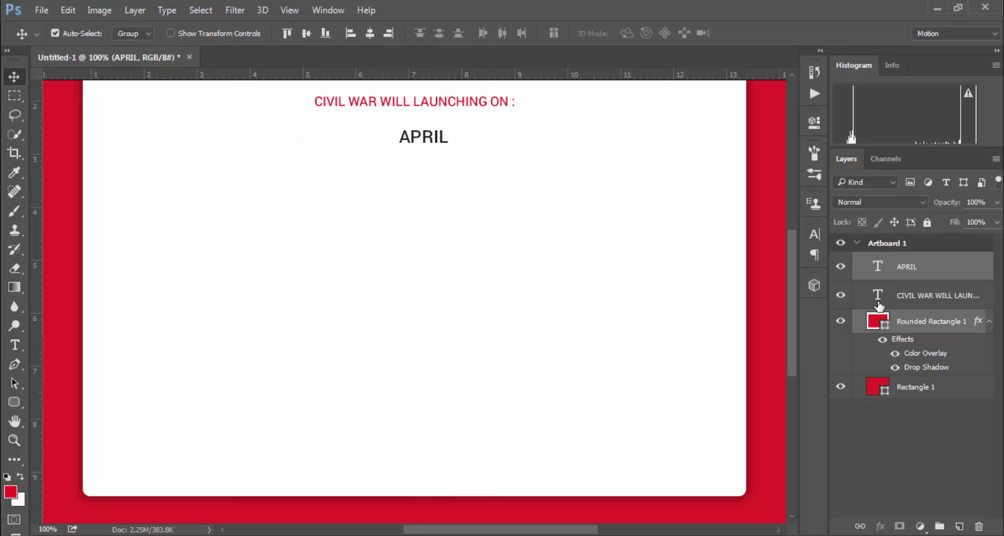
left_click(370, 33)
left_click(899, 274)
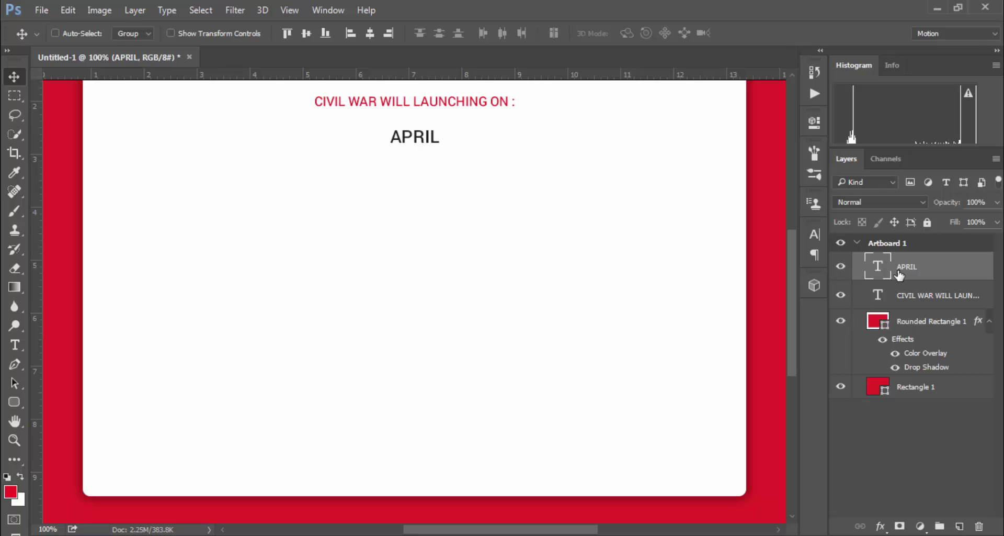
key("shift+Up")
key("shift+Up")
key("shift+Up")
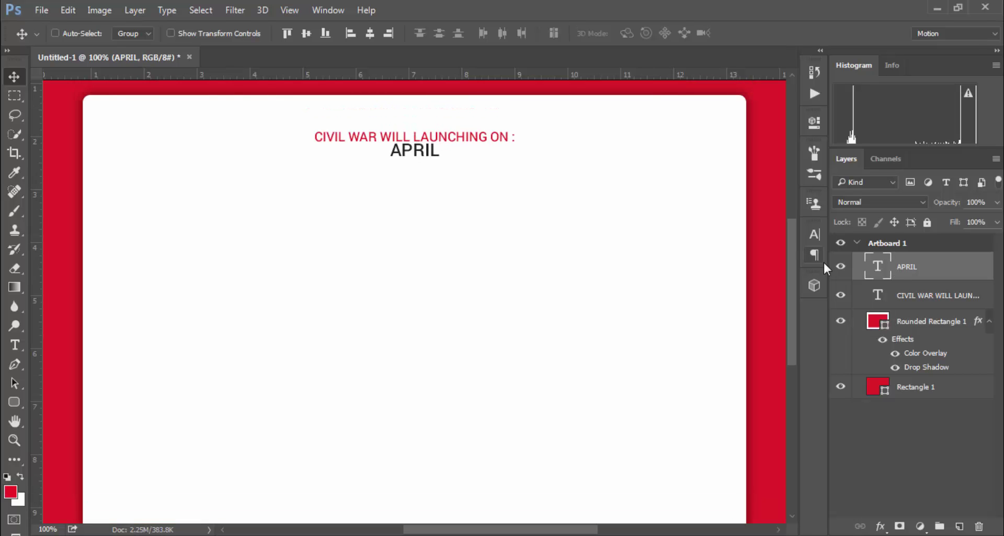
key("shift+Down")
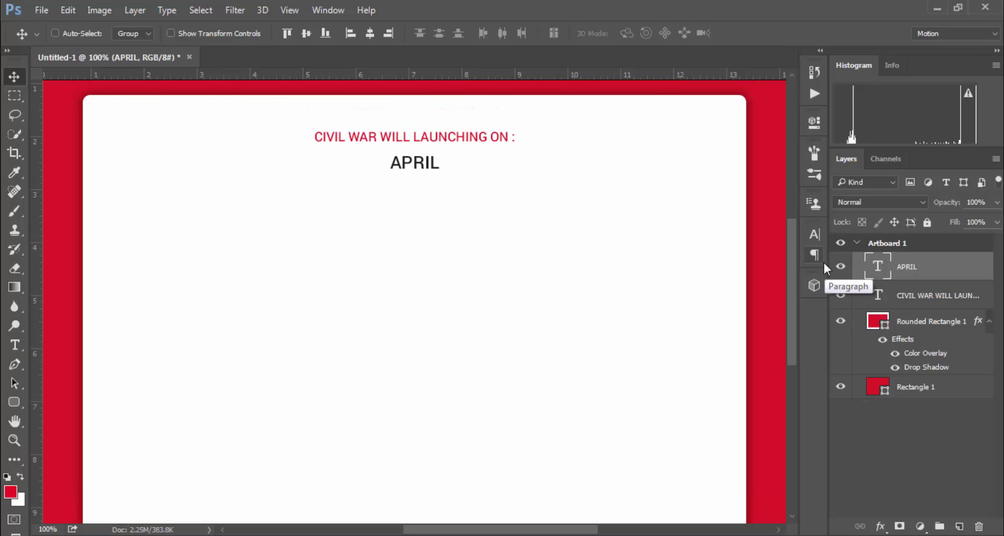
key("shift+Down")
key("shift+Down")
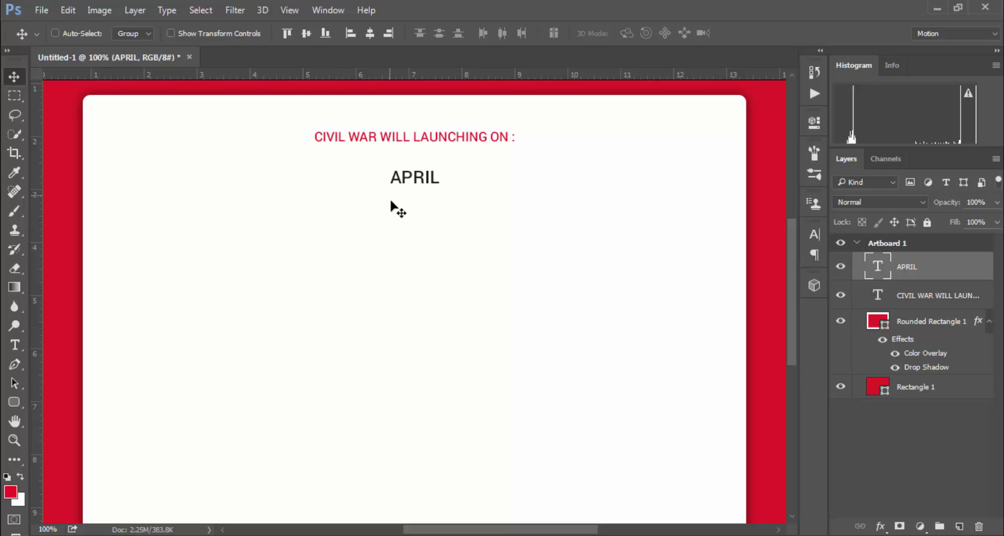
Step: Duplicate the APRIL layer and move the copy down to the left
right_click(907, 272)
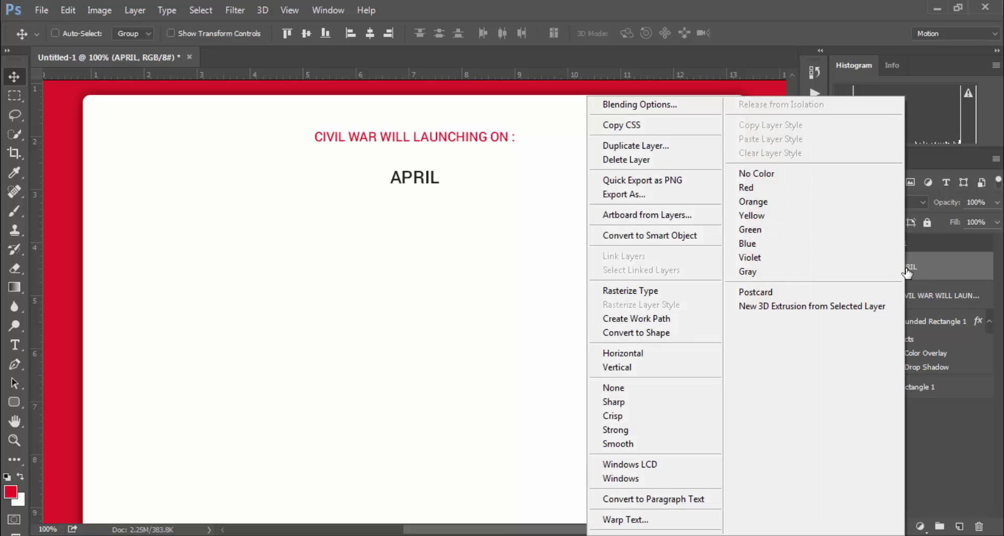
left_click(641, 146)
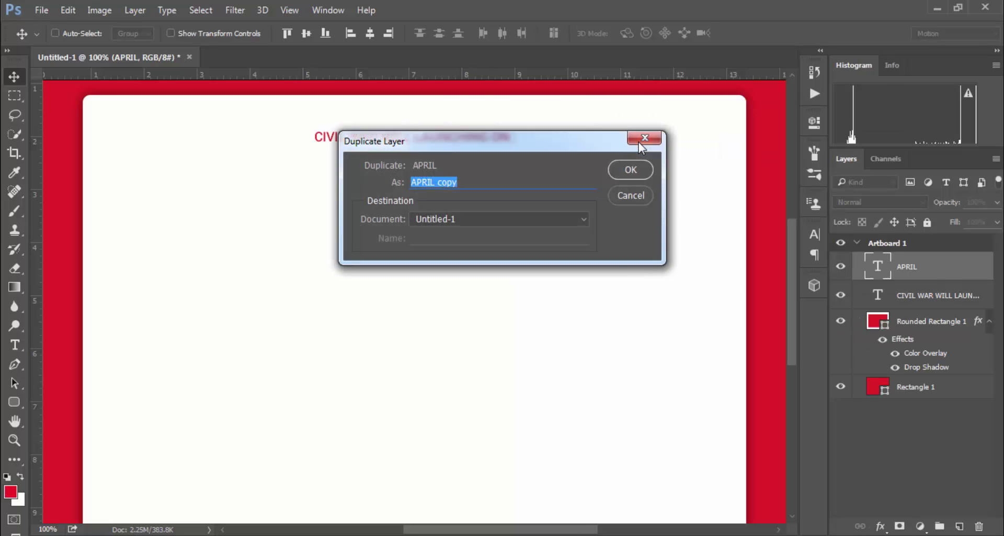
left_click(643, 173)
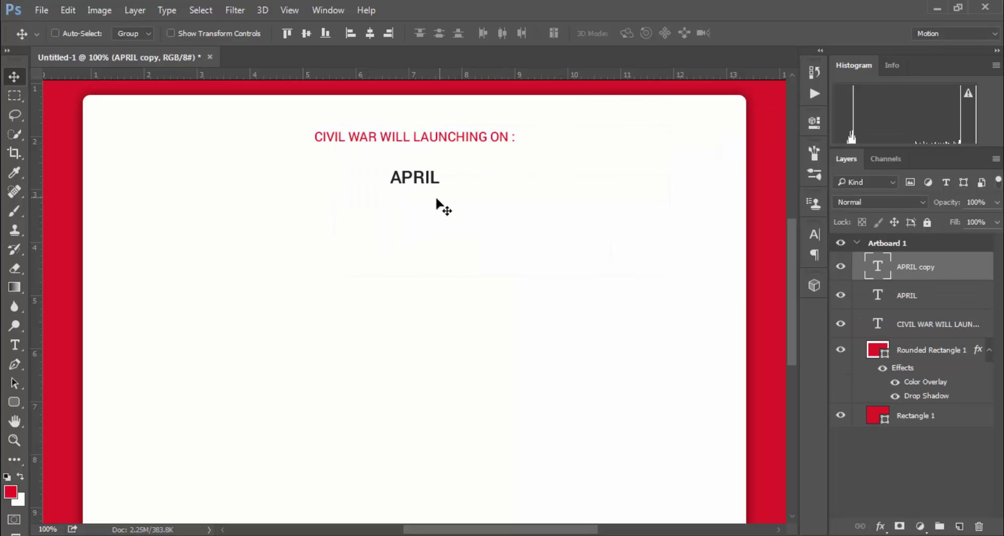
left_click_drag(441, 206, 352, 241)
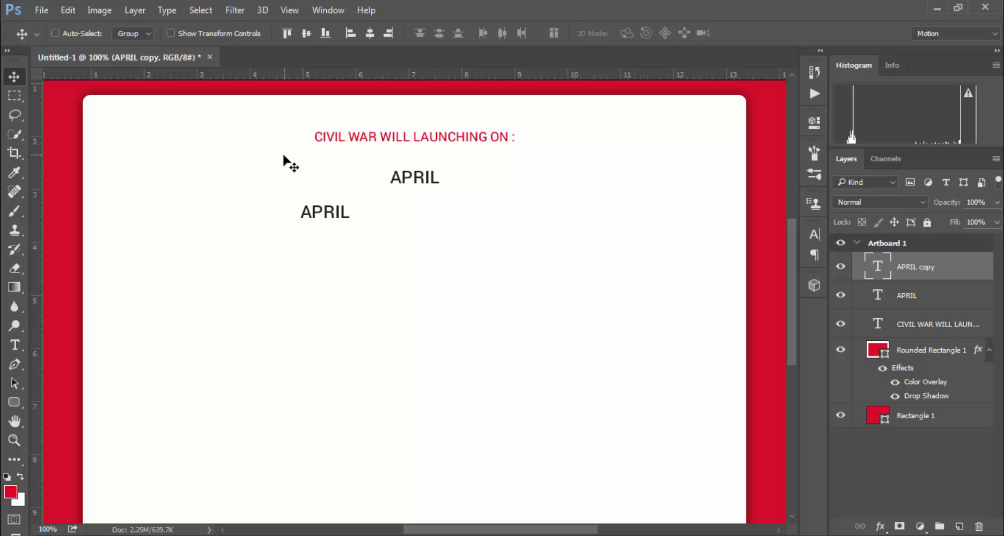
Step: Make the lower APRIL copy 48 pt bold Roboto
left_click(15, 344)
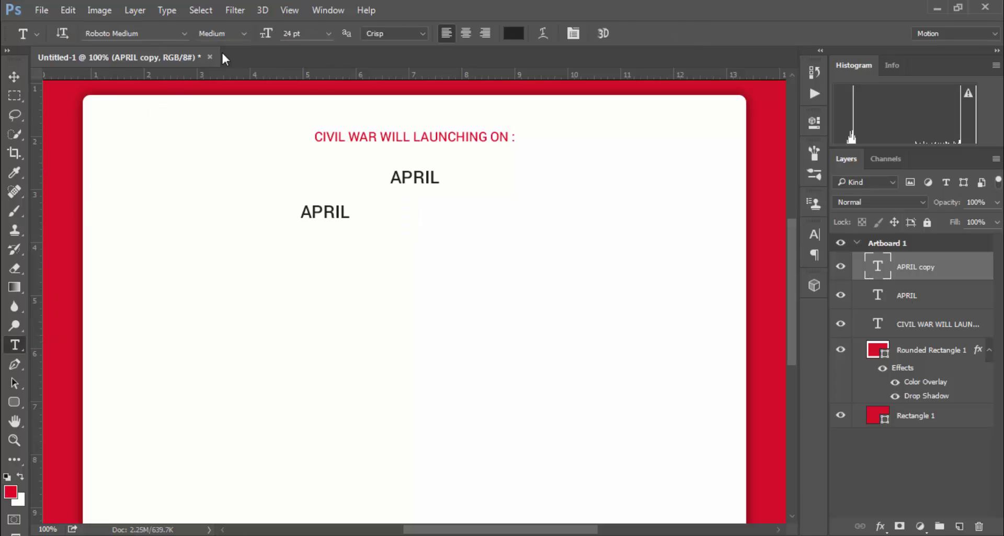
left_click(328, 33)
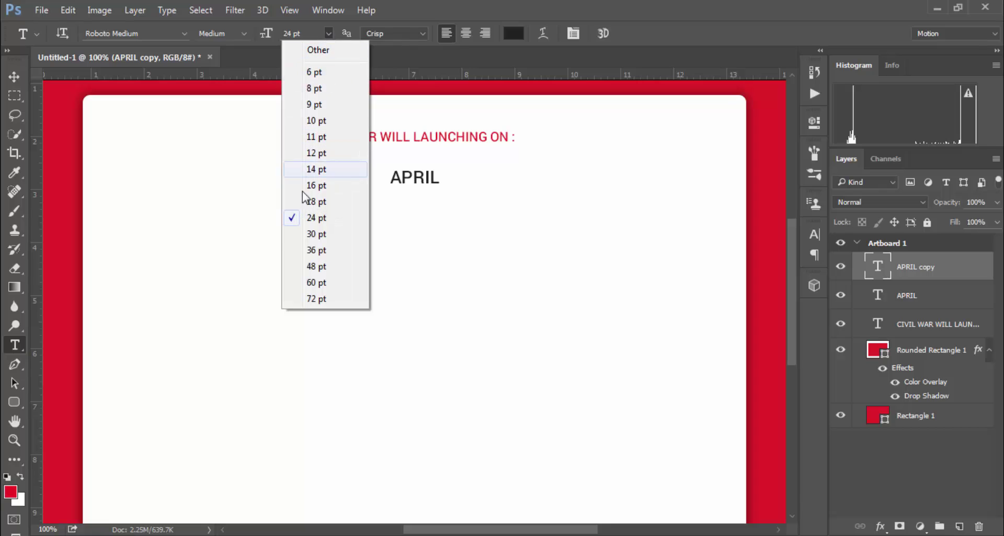
left_click(316, 283)
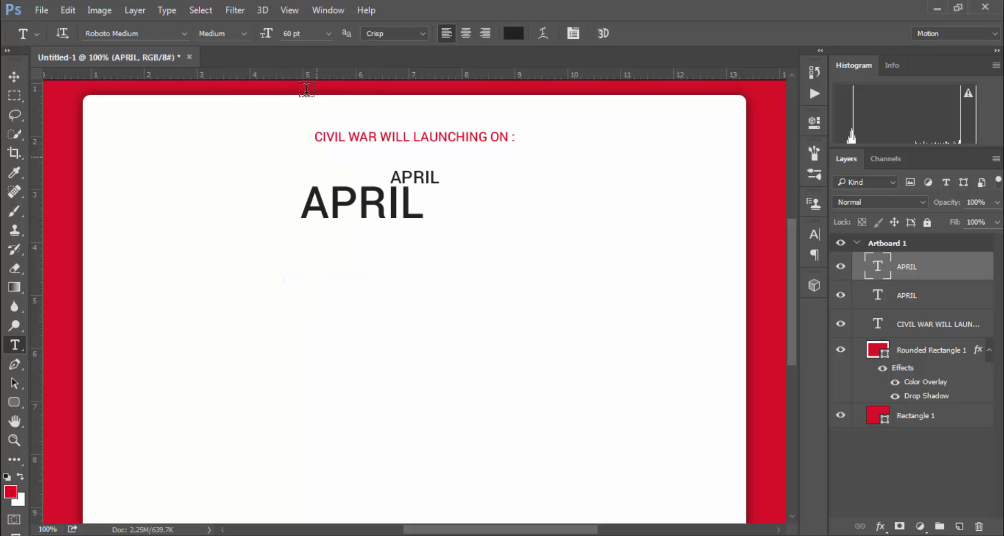
left_click(328, 34)
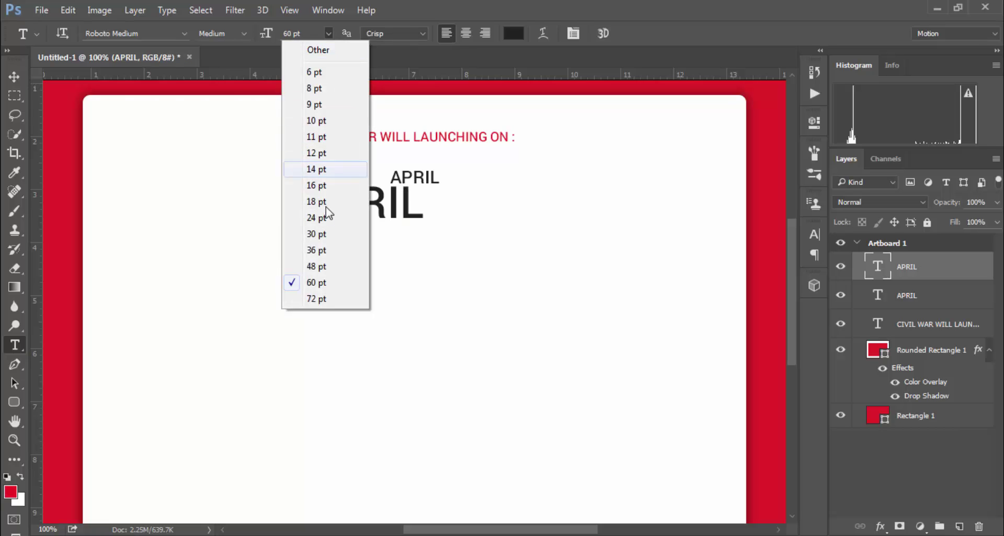
left_click(318, 267)
left_click(243, 33)
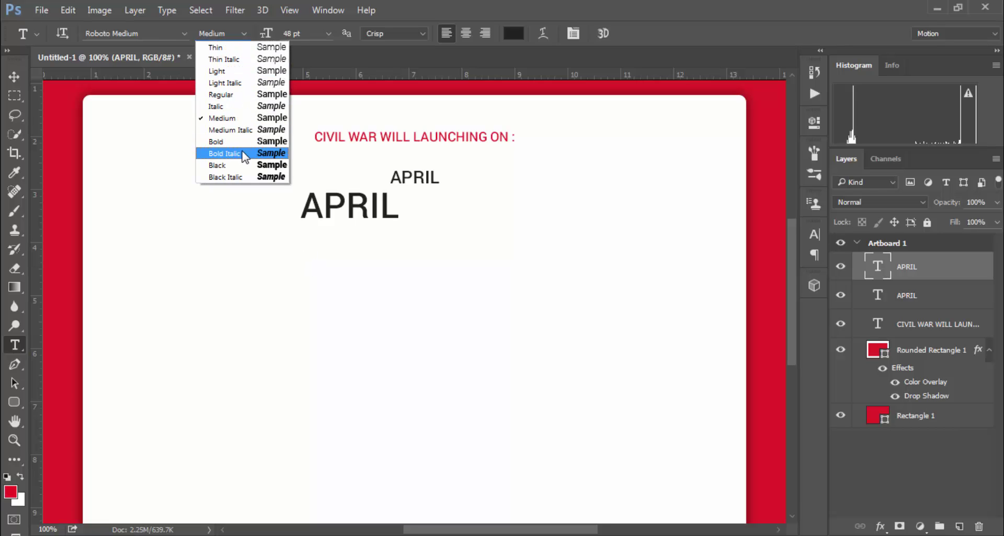
left_click(283, 139)
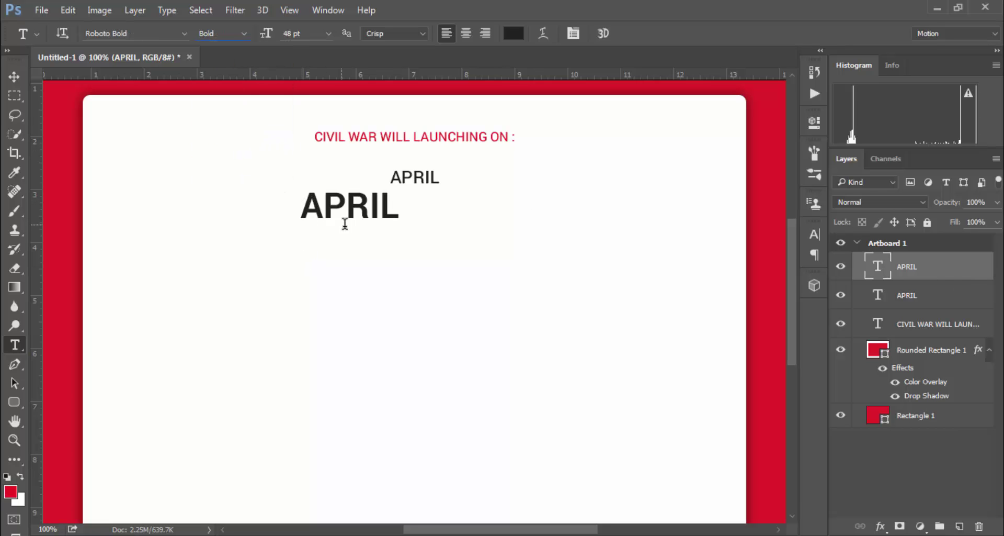
Step: Change the copy's text to 22 and nudge it slightly down beneath APRIL
double_click(363, 205)
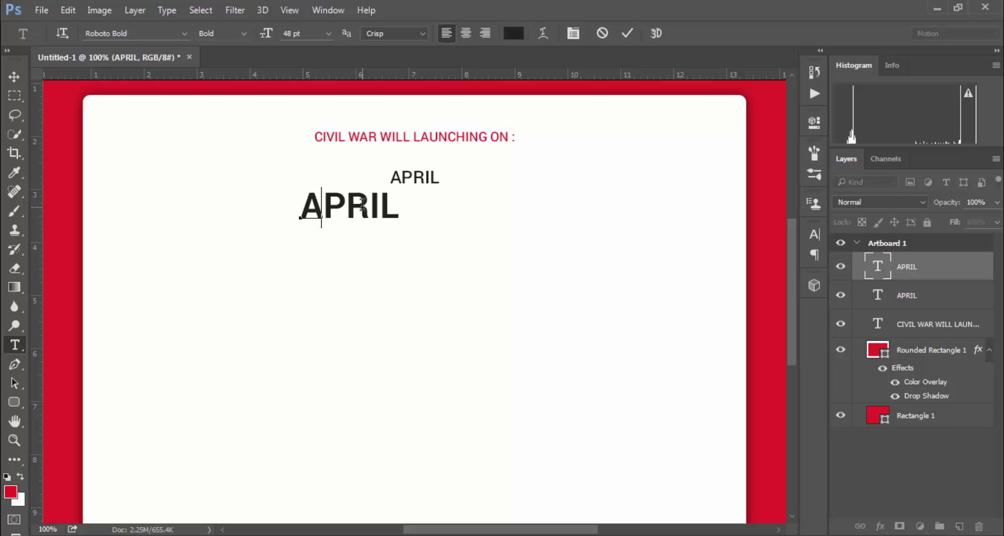
type("22")
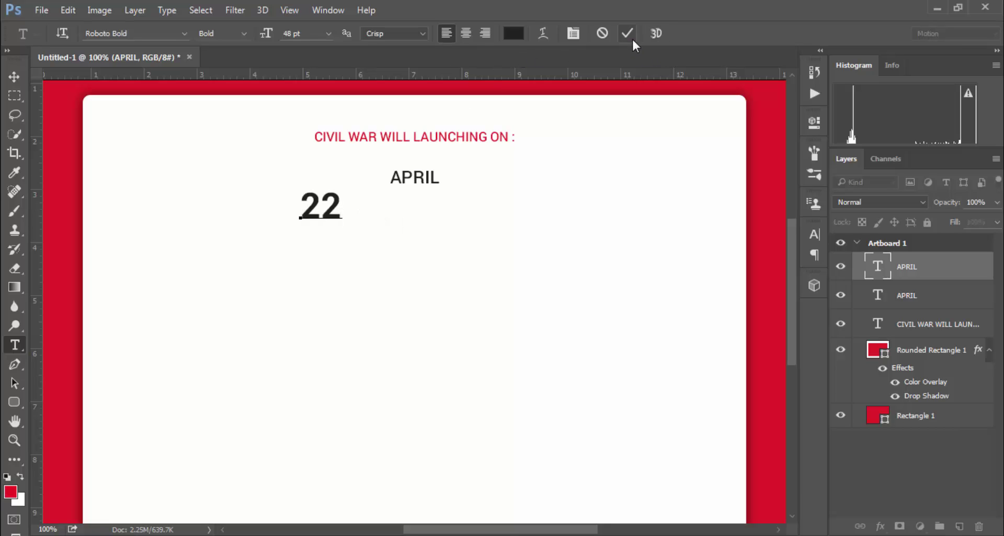
left_click(632, 39)
key("v")
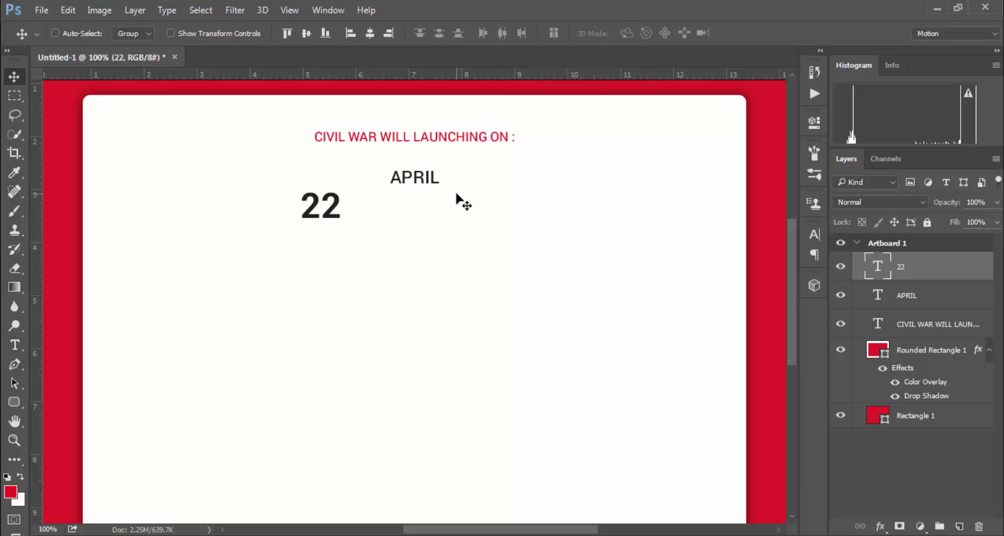
key("shift+Down")
key("shift+Down")
key("shift+Down")
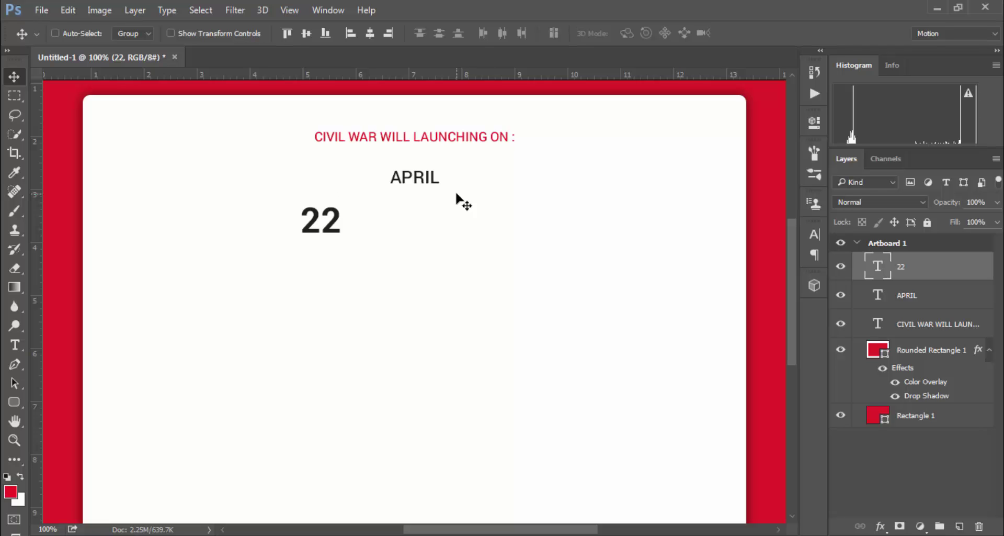
Step: Duplicate the 22 layer, move it below the original, and retype it as DAYS
right_click(928, 264)
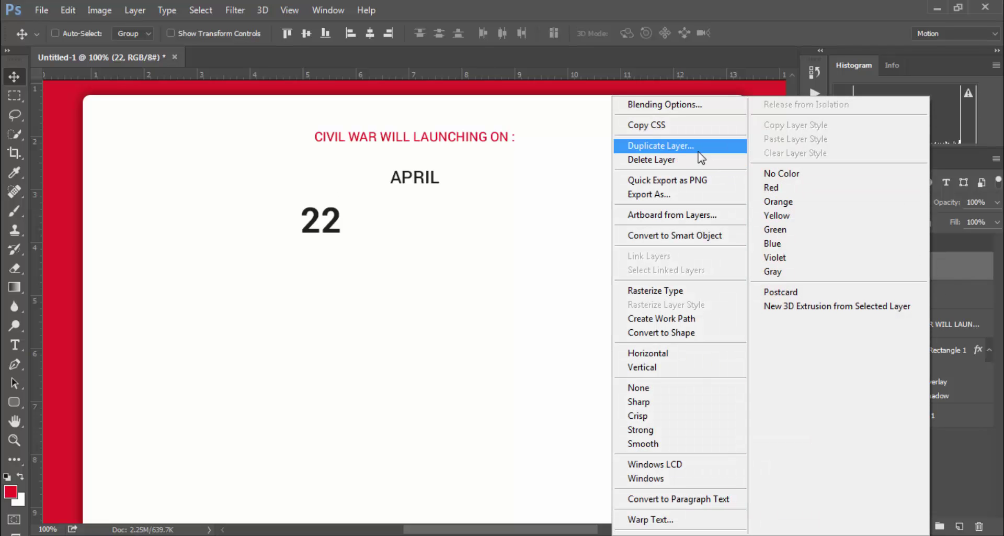
left_click(699, 150)
left_click(630, 169)
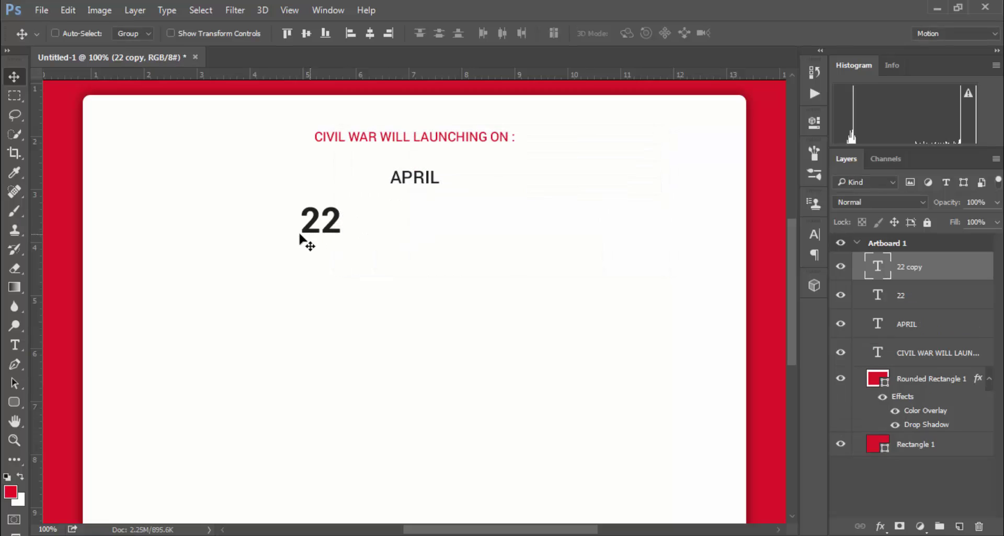
left_click_drag(305, 240, 296, 275)
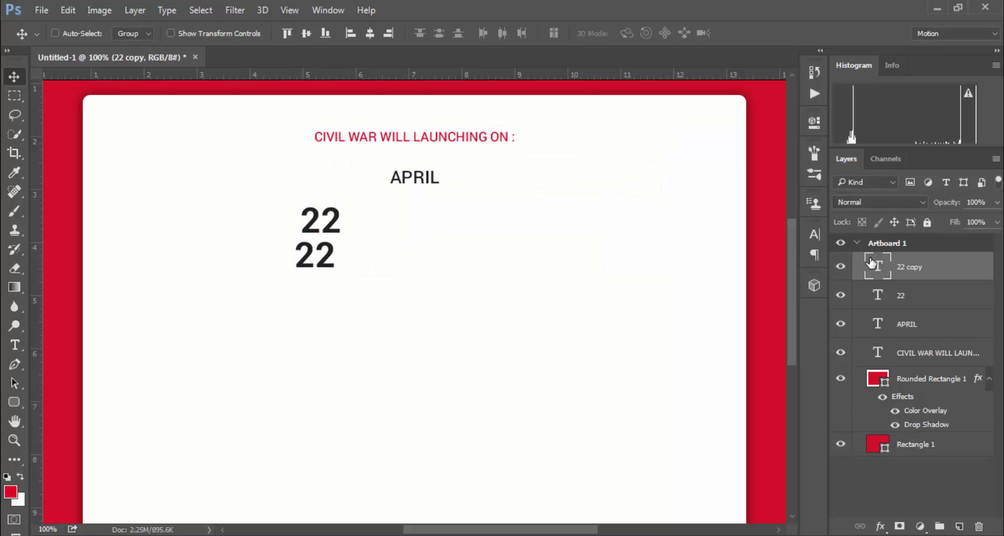
left_click(15, 344)
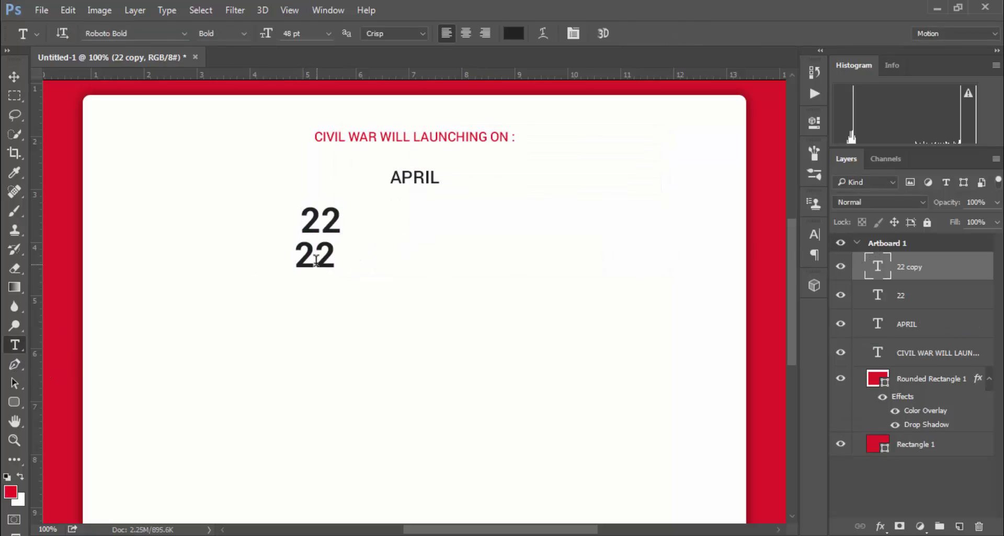
left_click(315, 257)
left_click_drag(302, 251, 380, 252)
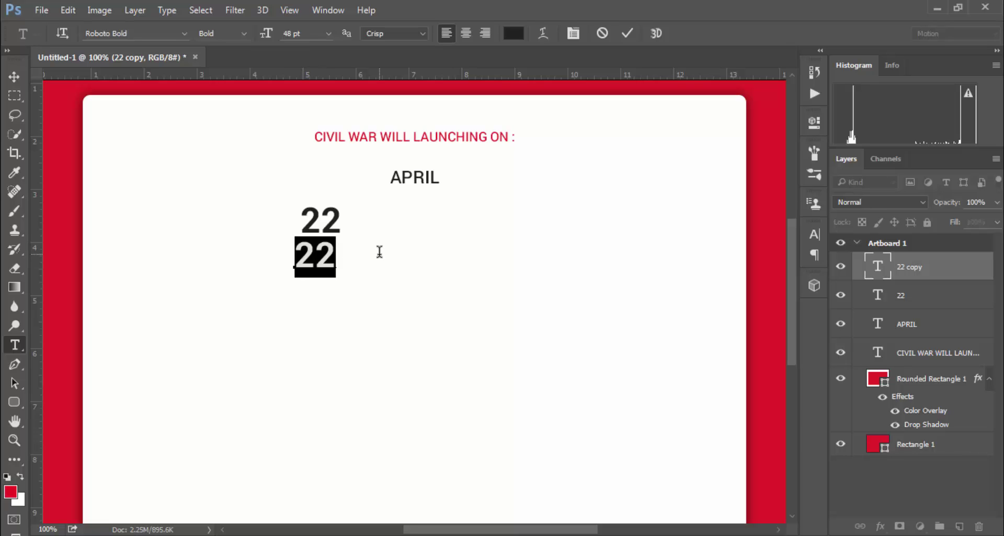
type("DAYS")
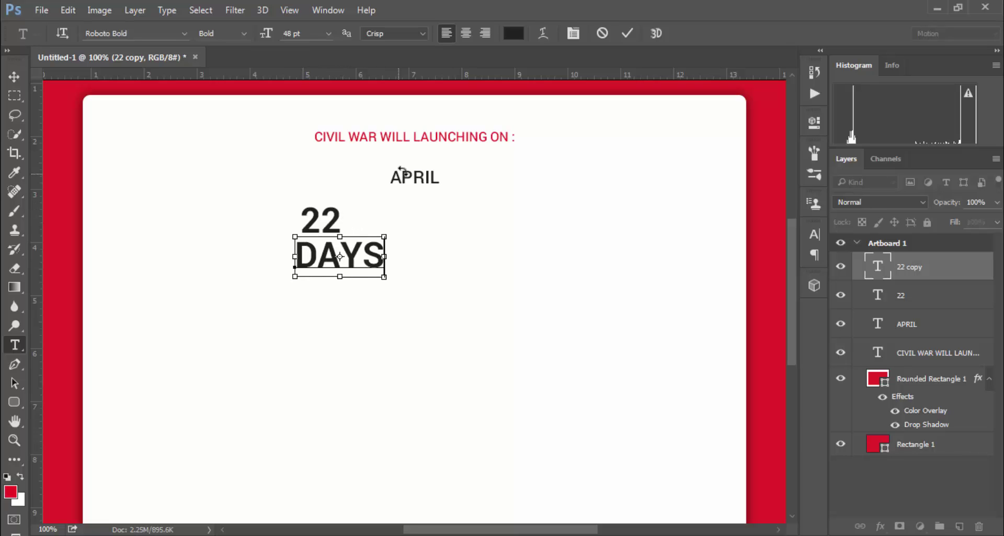
Step: Color DAYS light grey (#aeaeae) in Roboto Regular and commit it
key("ctrl+a")
left_click(516, 34)
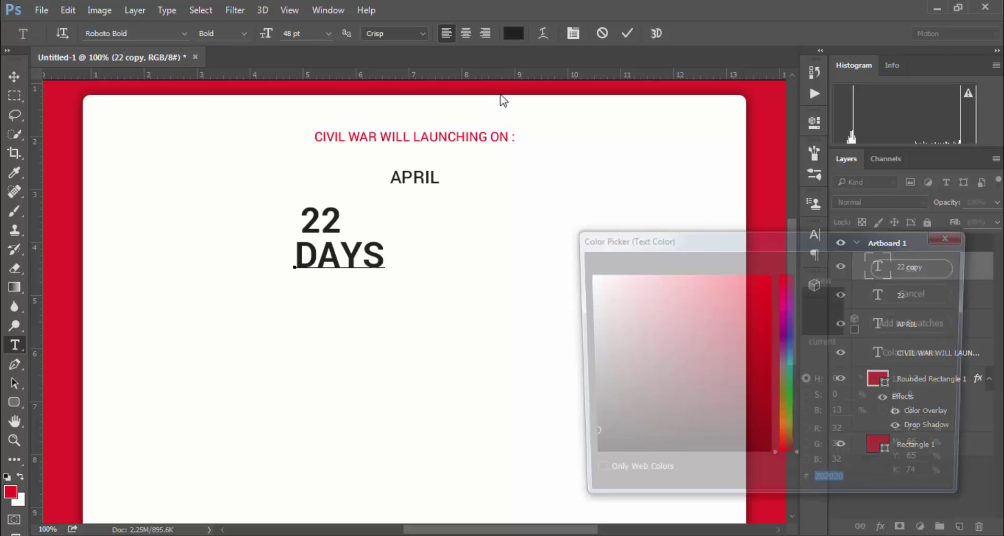
mouse_move(607, 430)
left_mouse_down()
mouse_move(522, 332)
mouse_move(556, 314)
mouse_move(570, 333)
left_mouse_up()
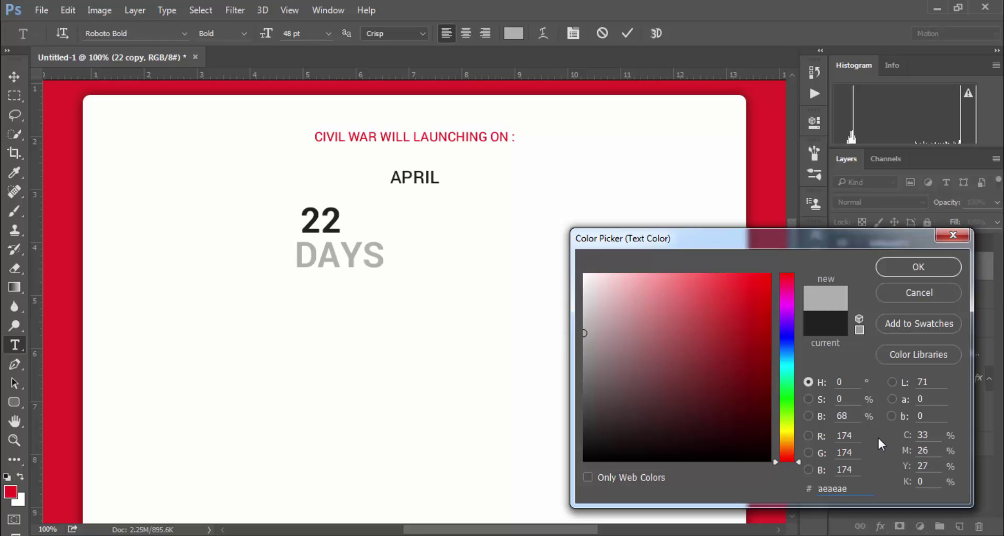
left_click(931, 268)
left_click(244, 35)
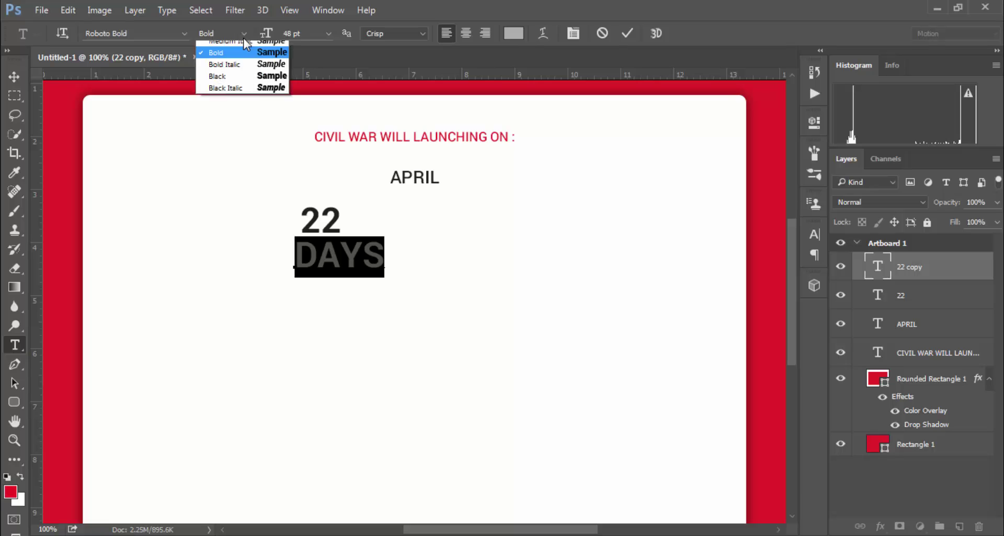
left_click(232, 71)
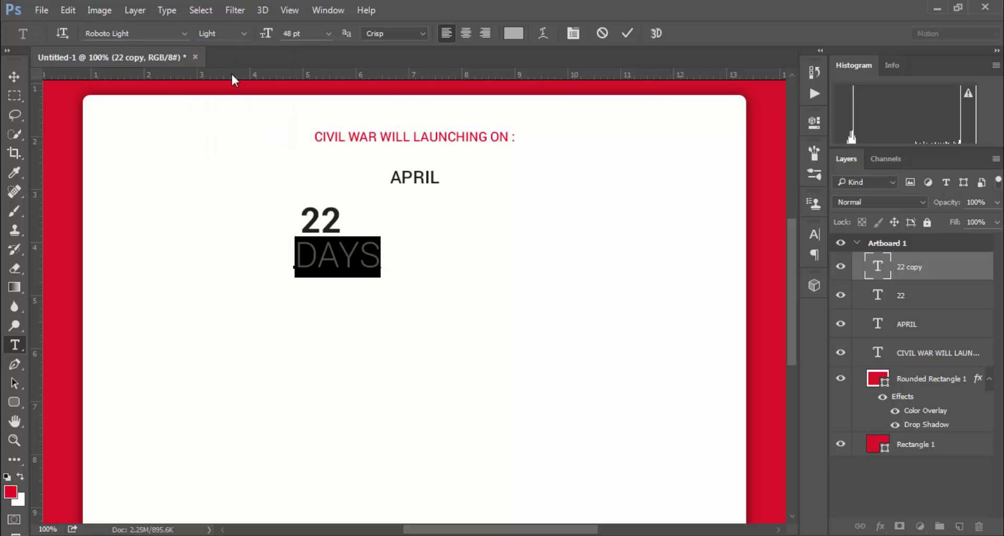
left_click(234, 32)
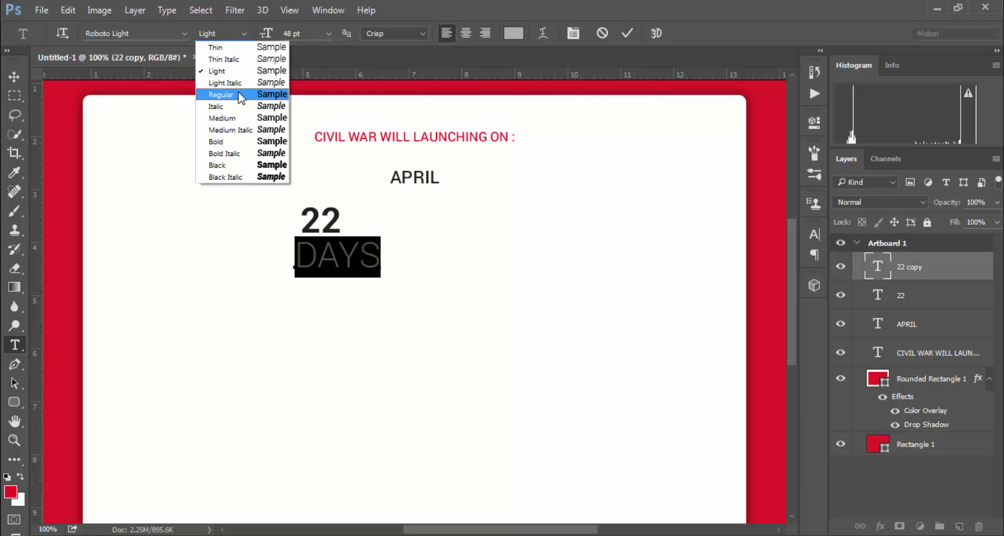
left_click(241, 94)
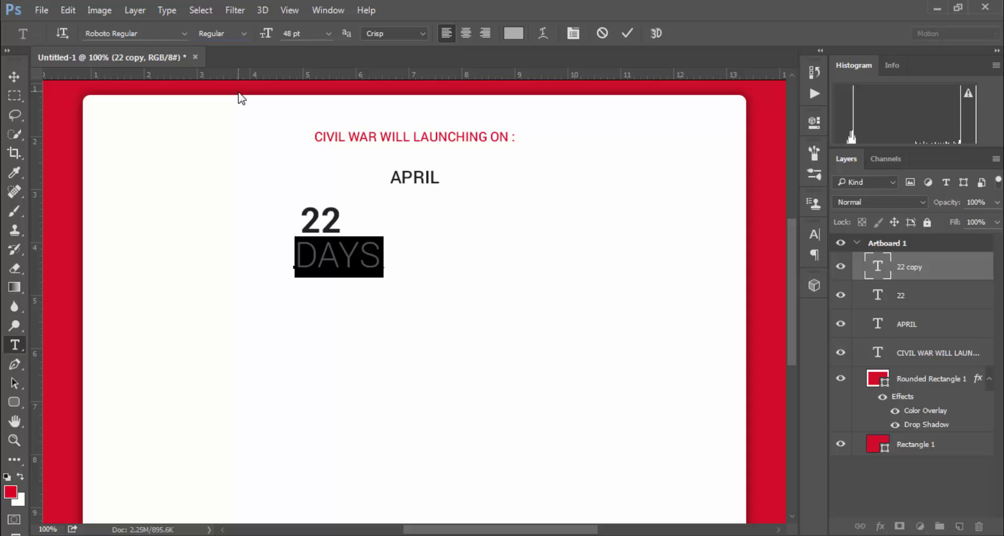
left_click(627, 33)
Step: Set DAYS to 24 pt and position it centred under the 22
key("v")
left_click_drag(377, 258, 359, 260)
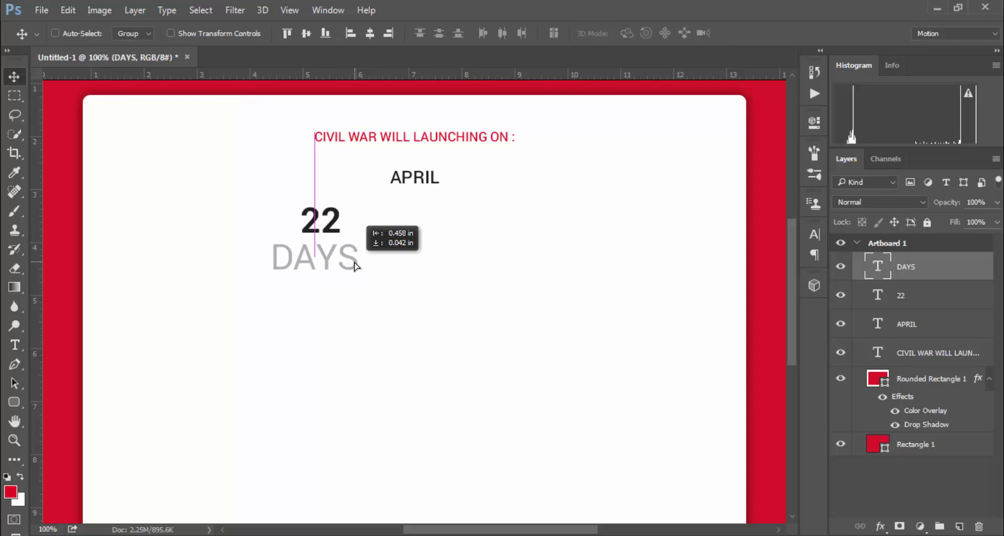
key("t")
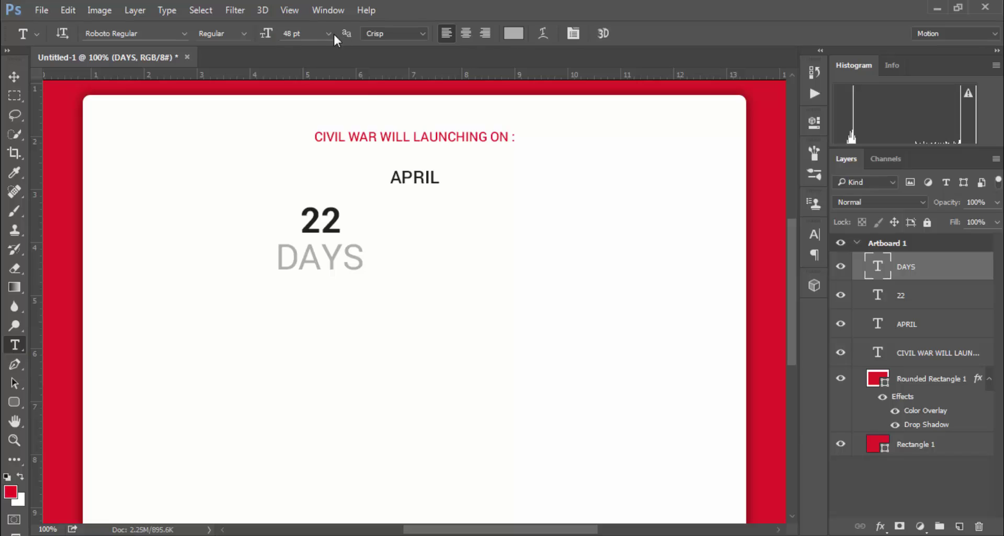
left_click(328, 33)
left_click(321, 212)
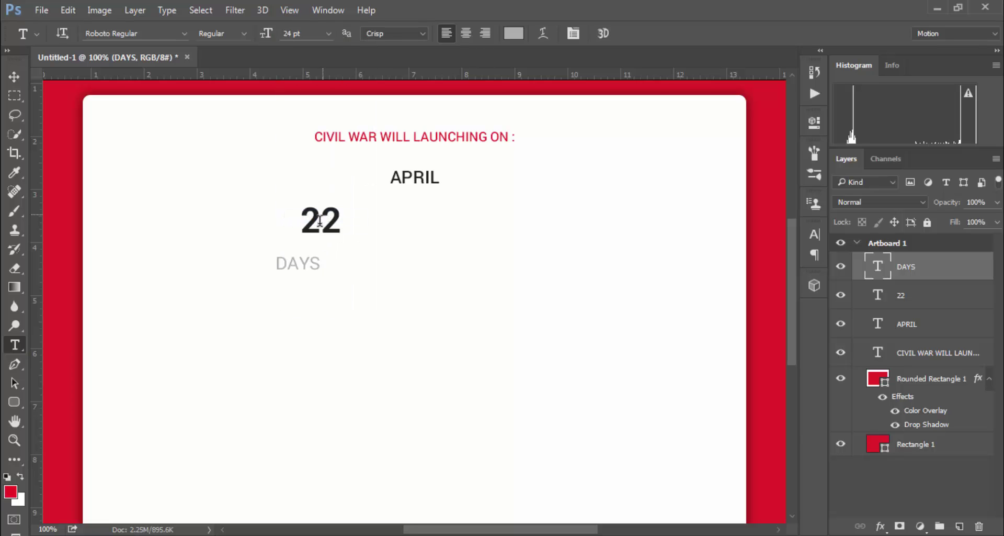
key("v")
left_click_drag(307, 272, 329, 258)
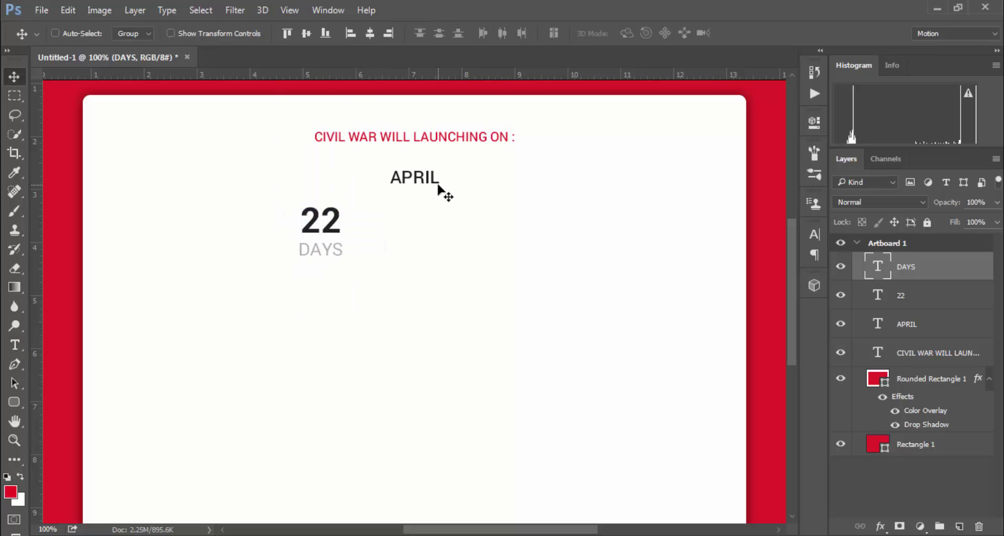
key("Right")
key("Right")
key("shift+Up")
key("Up")
key("Up")
key("Up")
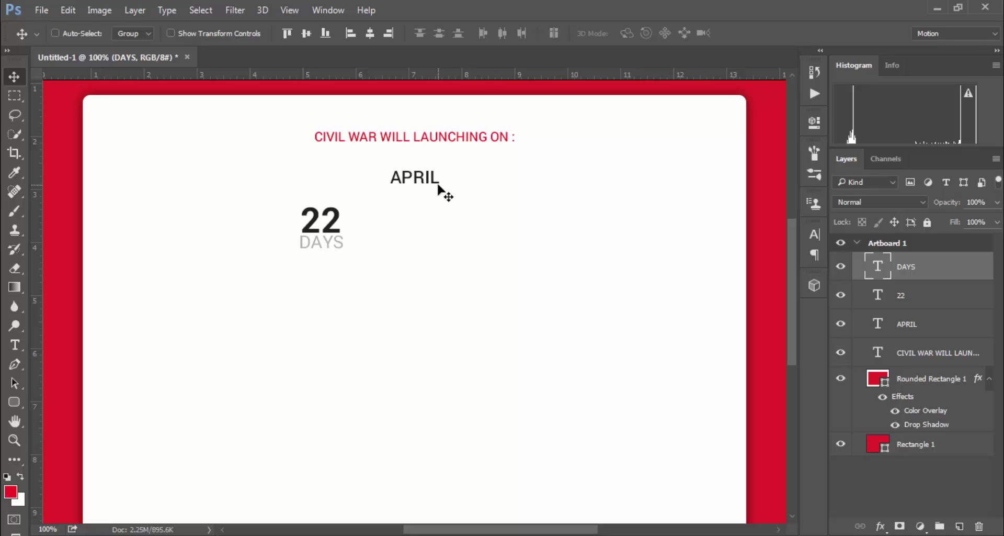
key("Up")
key("Up")
key("Up")
key("shift+Down")
key("Down")
key("Down")
key("Down")
Step: Duplicate the 22 and DAYS pair, shift the copy right, then delete the copies
left_click(907, 296, "shift")
right_click(929, 293)
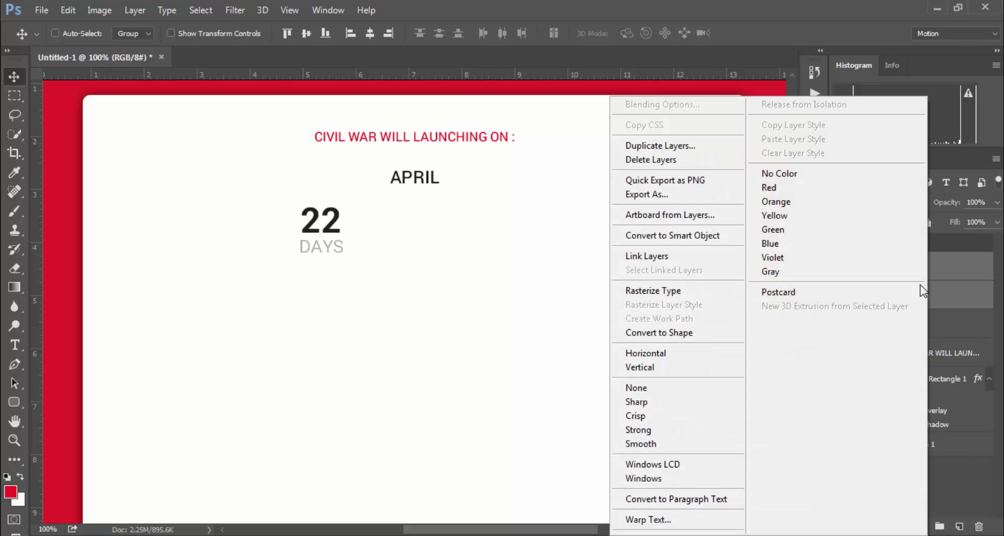
left_click(720, 151)
left_click(637, 169)
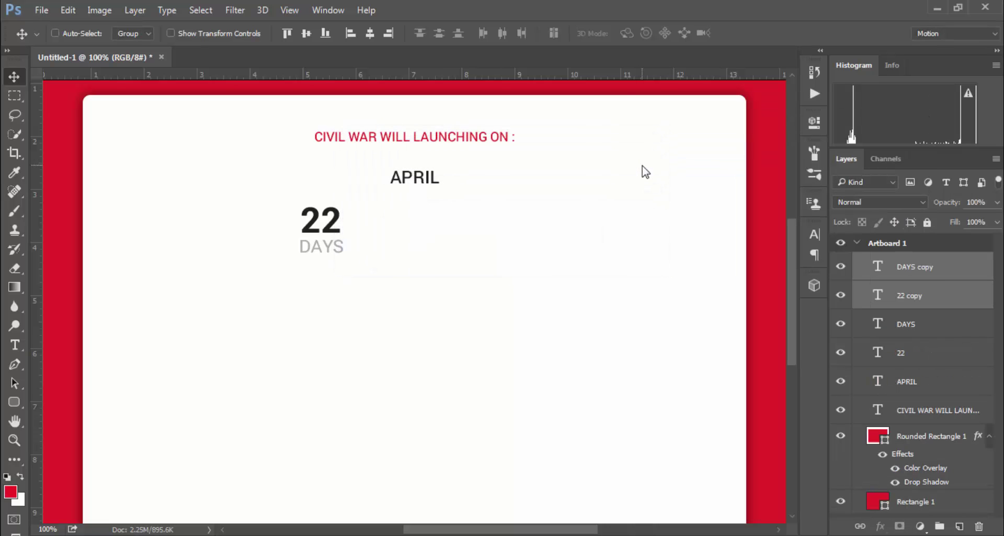
key("shift+Right")
key("shift+Right")
key("shift+Right")
key("shift+Right")
key("Right")
key("Right")
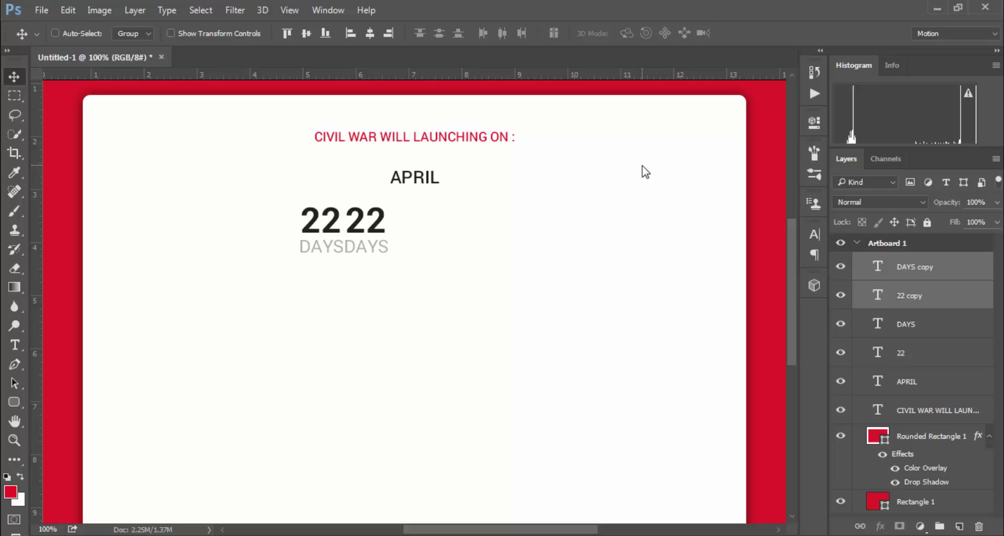
key("Right")
key("Right")
key("Left")
key("Left")
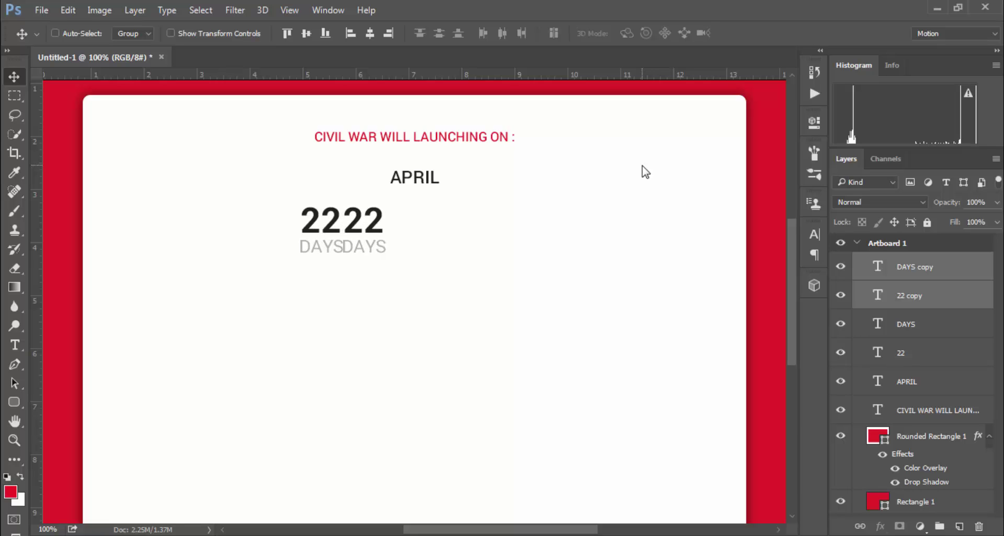
left_click(979, 526)
left_click(448, 218)
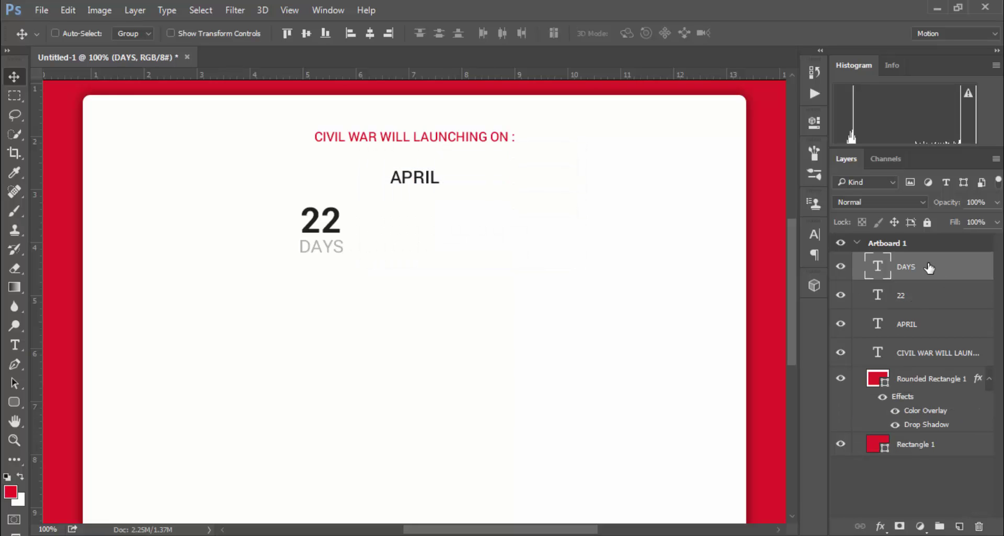
Step: Shrink DAYS to 18 pt and nudge it up snugly under the 22
left_click(15, 344)
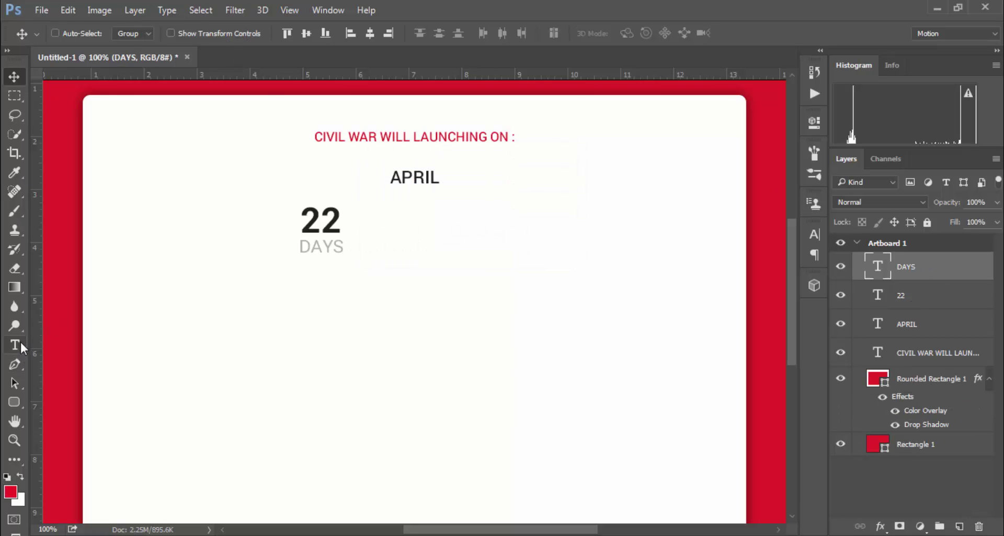
left_click(330, 33)
left_click(329, 203)
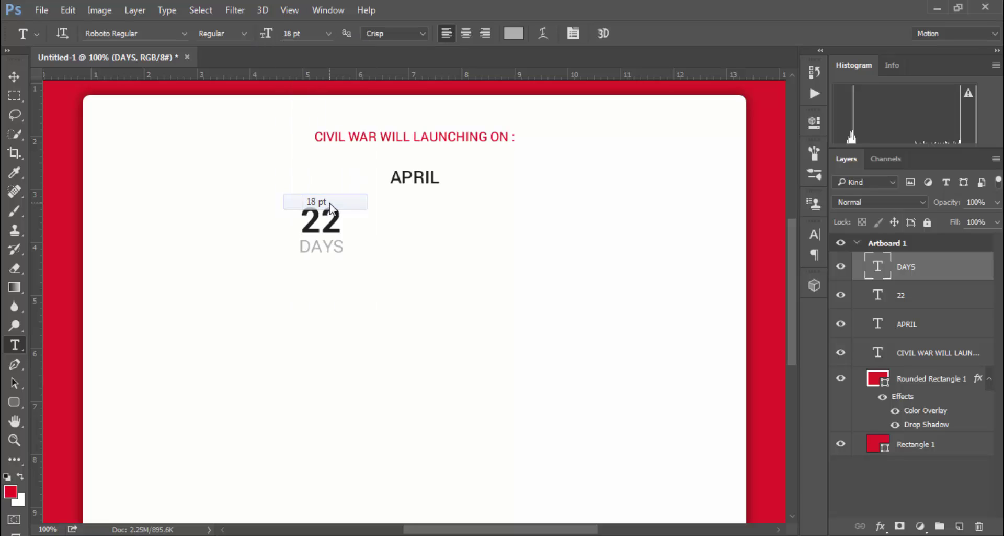
left_click(15, 76)
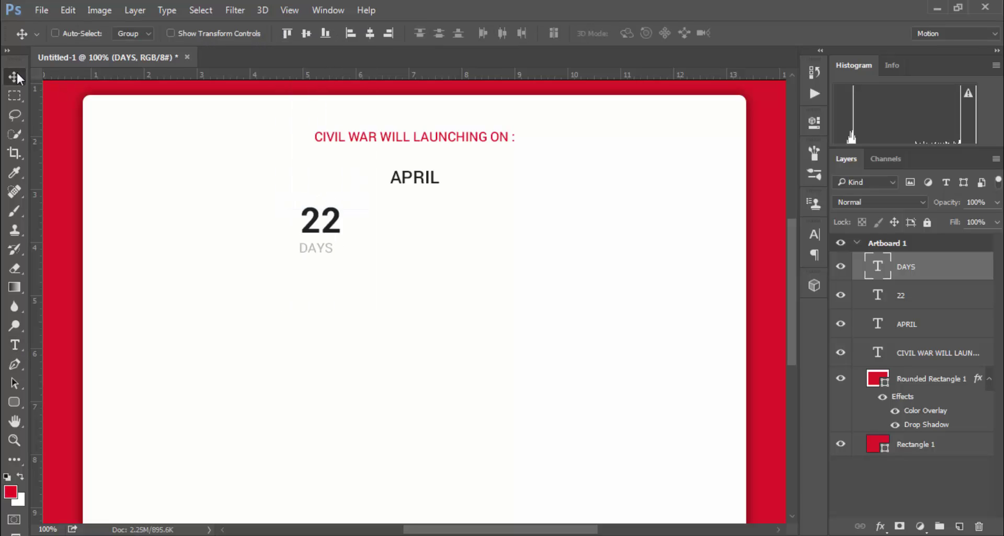
key("Right")
key("Right")
key("Right")
key("shift+Up")
key("Up")
key("Up")
key("Up")
Step: Centre DAYS under 22, then duplicate the pair and shift the copy right
left_click(909, 292, "shift")
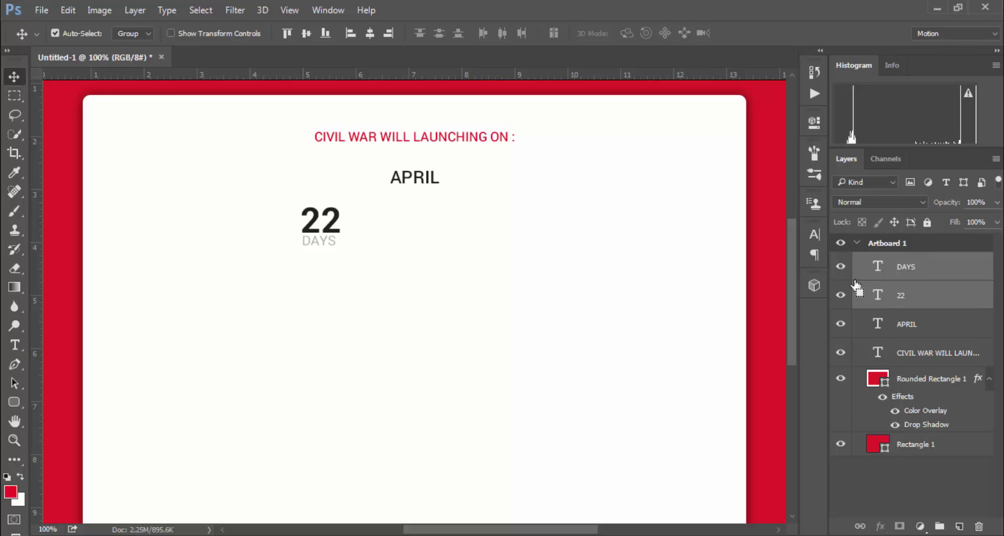
left_click(370, 35)
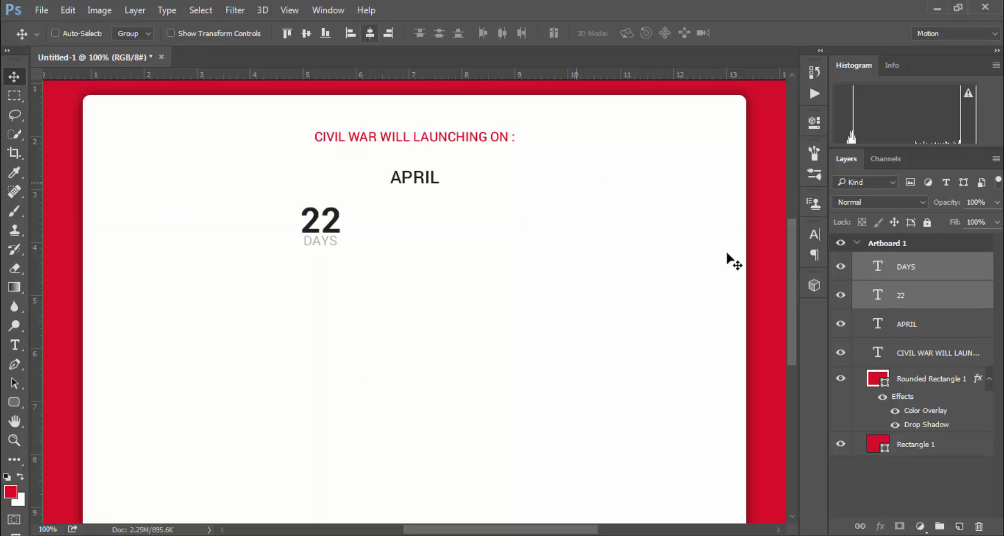
right_click(908, 275)
left_click(680, 146)
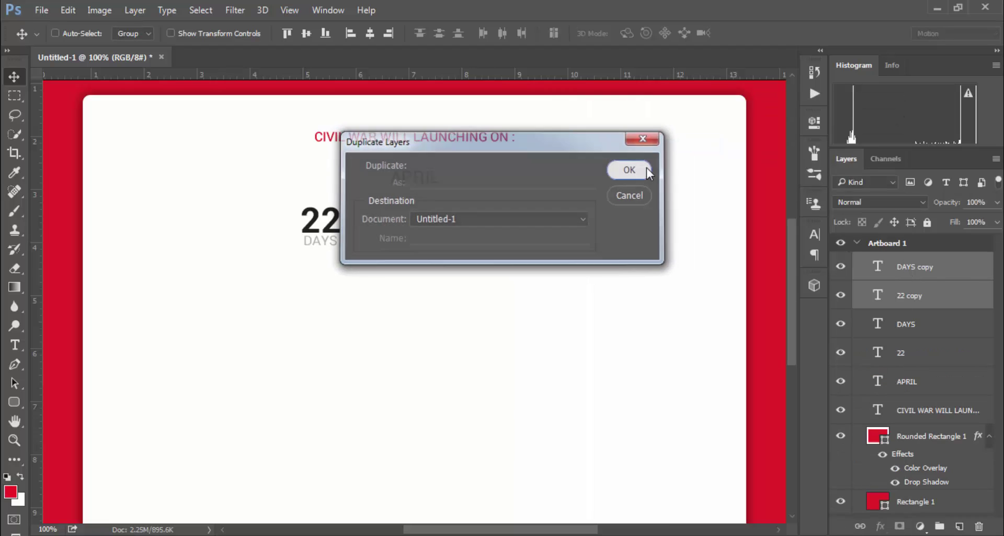
left_click(647, 168)
key("shift+Right")
key("shift+Right")
key("shift+Right")
key("shift+Right")
key("shift+Left")
key("shift+Left")
key("shift+Left")
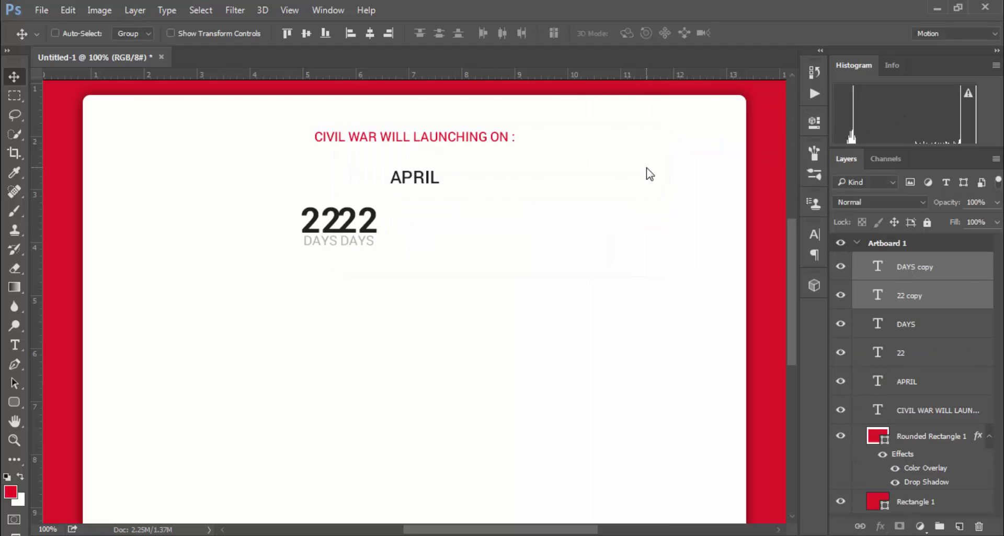
key("Right")
key("Right")
key("shift+Right")
key("shift+Right")
key("shift+Right")
key("shift+Right")
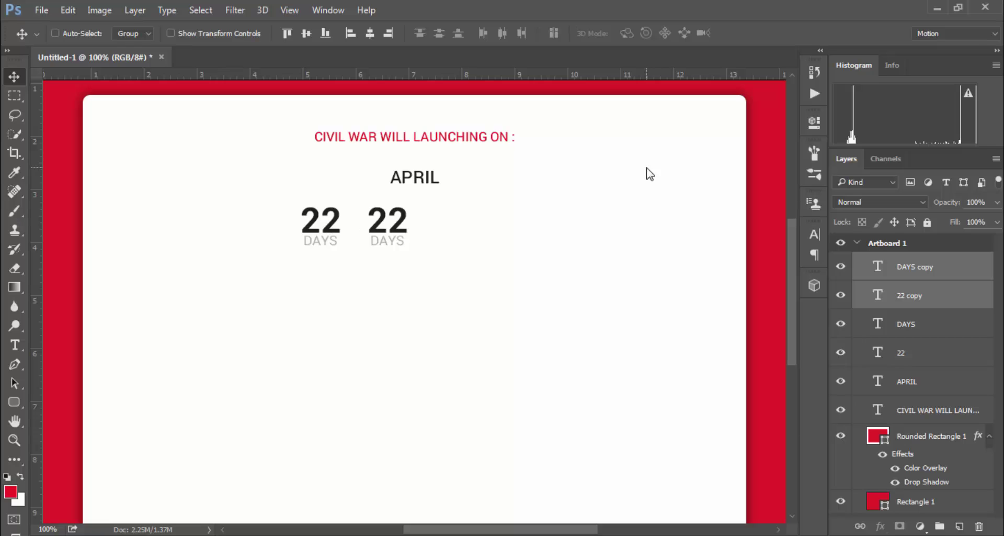
key("shift+Right")
key("shift+Right")
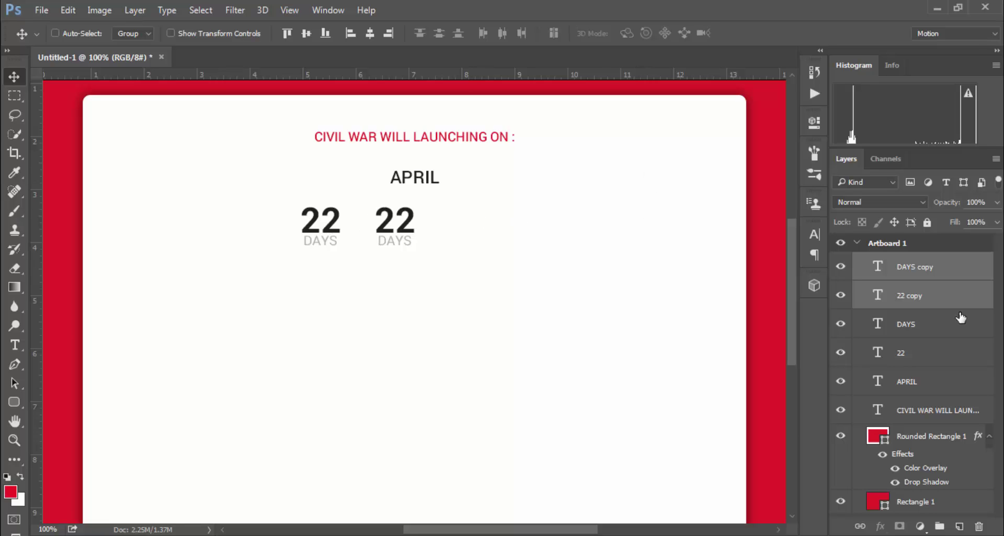
Step: Change the copied number to 12
left_click(911, 276)
double_click(878, 291)
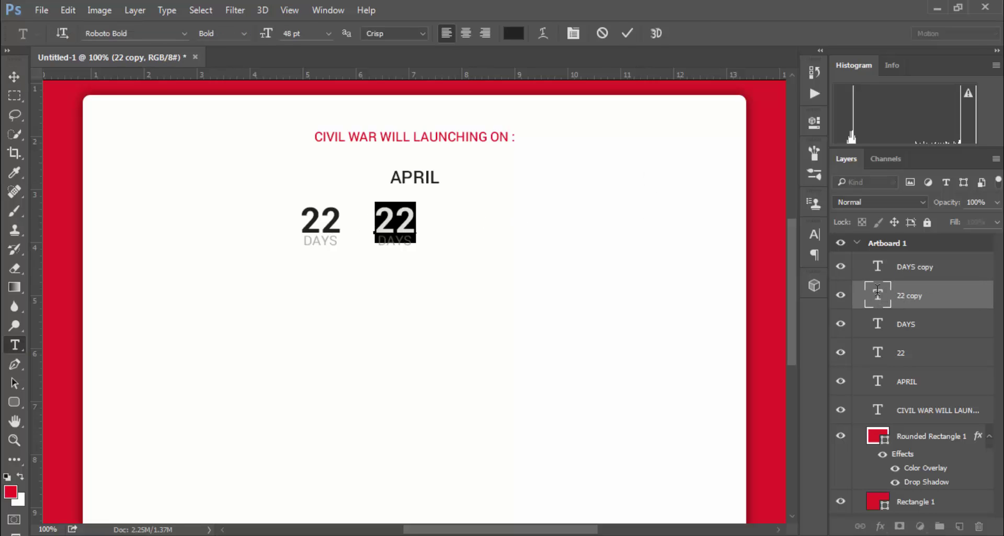
type("12")
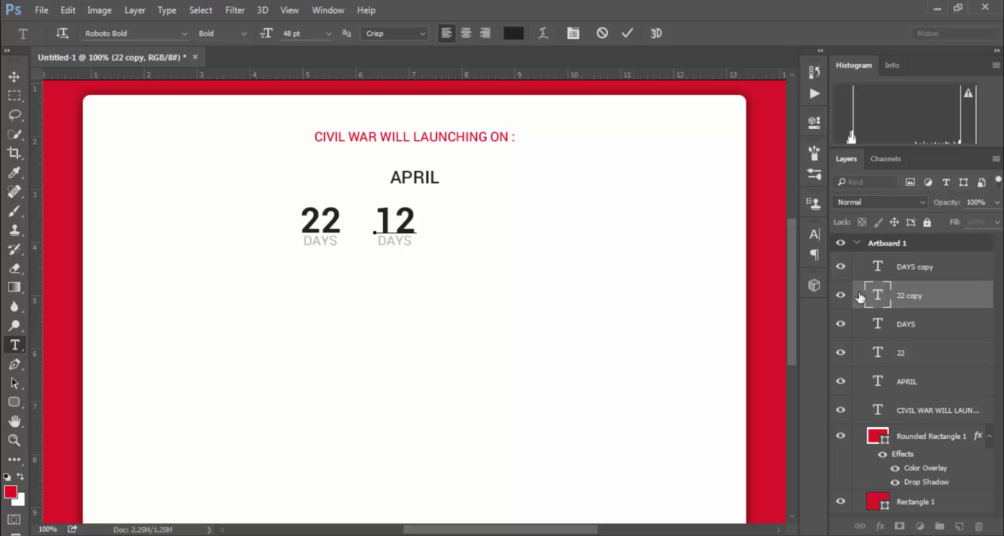
left_click(628, 33)
key("v")
Step: Rename the copied DAYS label to HOURS
left_click(883, 325)
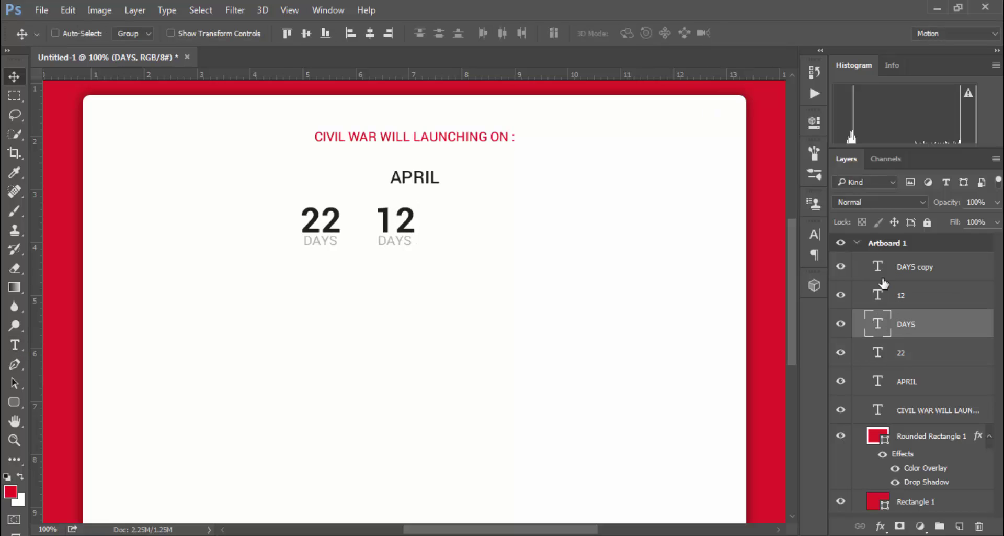
left_click(884, 269)
left_click(15, 345)
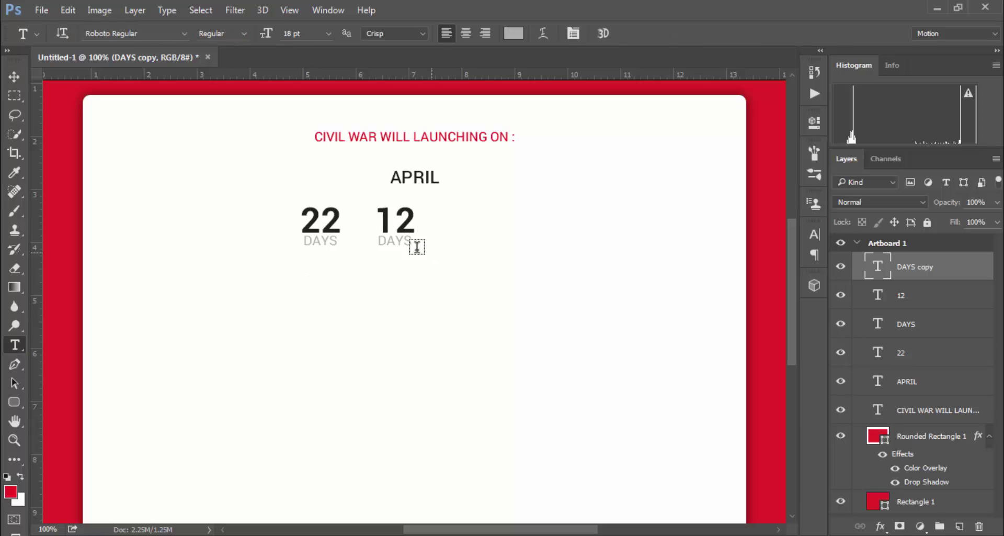
double_click(395, 240)
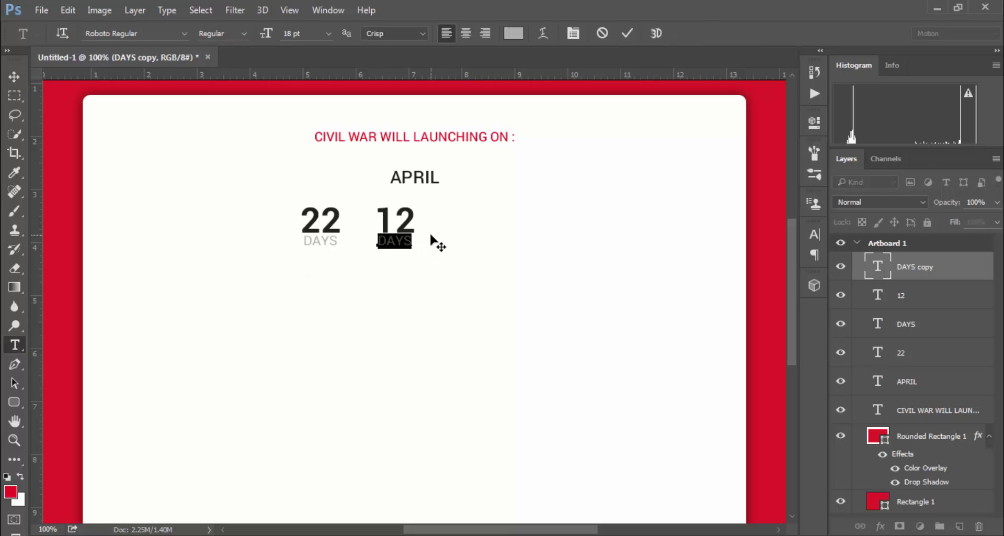
type("HOURS")
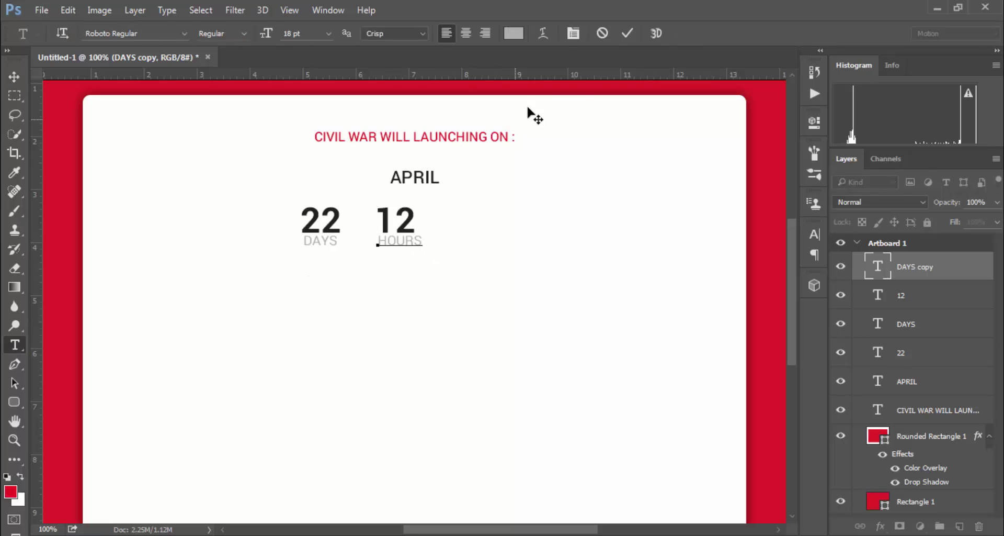
left_click(627, 35)
key("v")
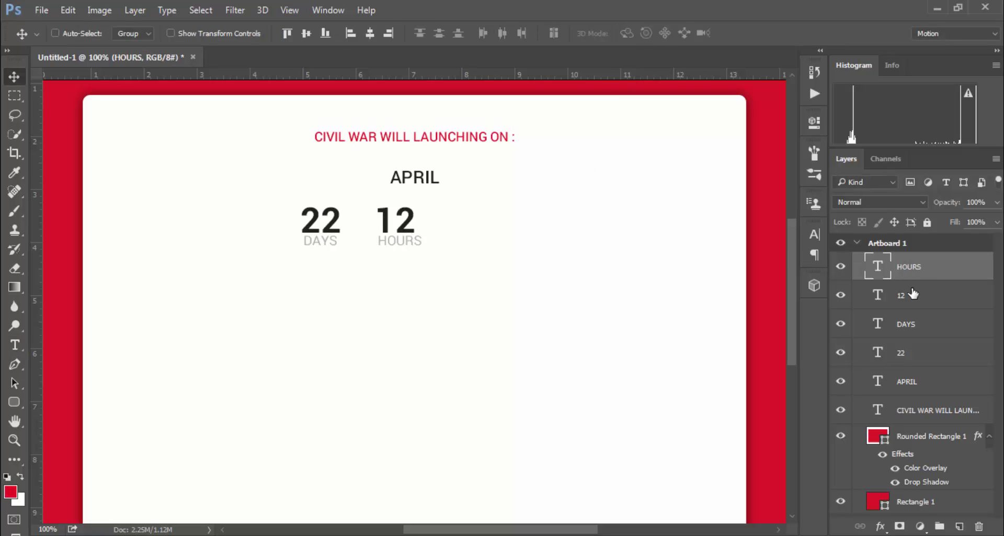
Step: Centre 12 over HOURS and nudge HOURS and DAYS down to the same height
left_click(911, 298, "shift")
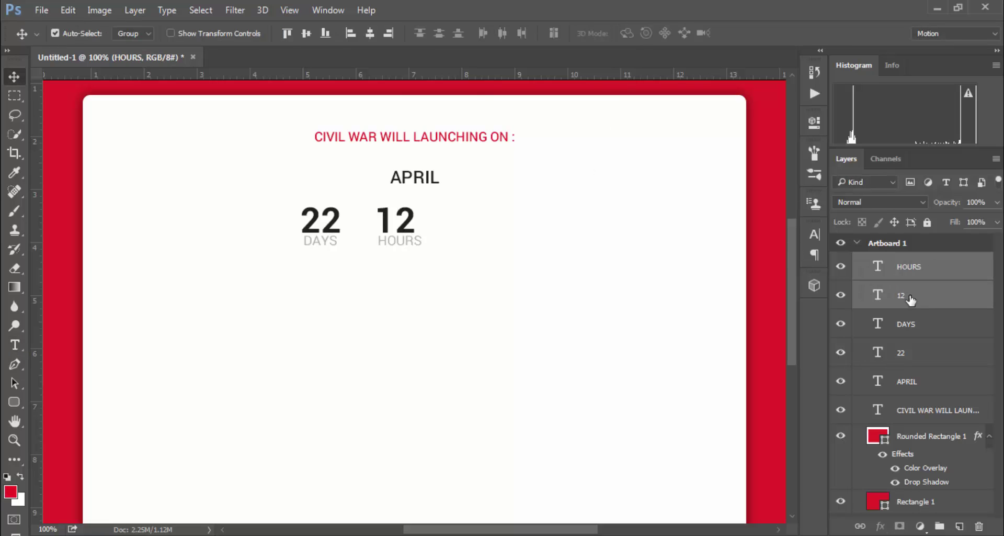
left_click(370, 34)
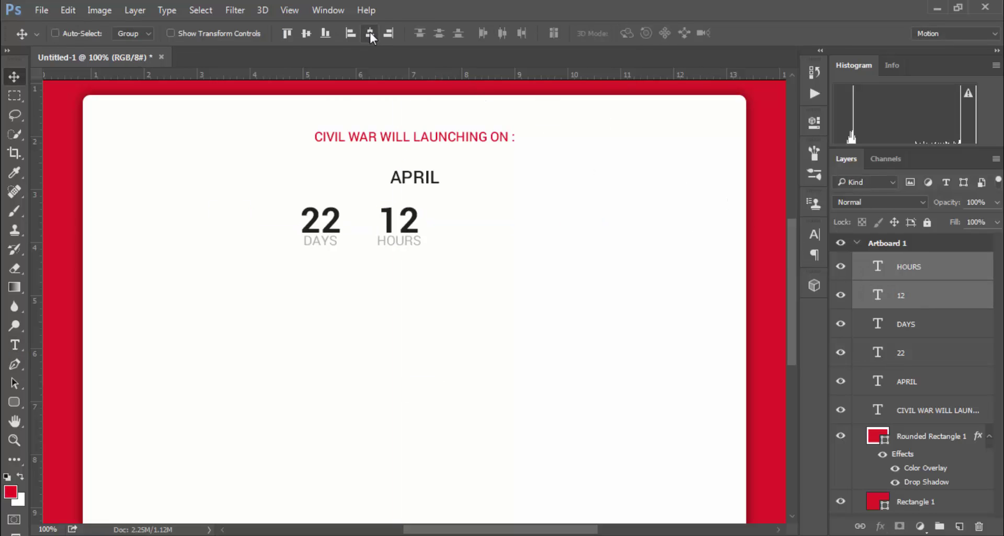
left_click(907, 274)
key("Down")
key("Down")
key("Down")
key("Down")
key("Down")
key("Down")
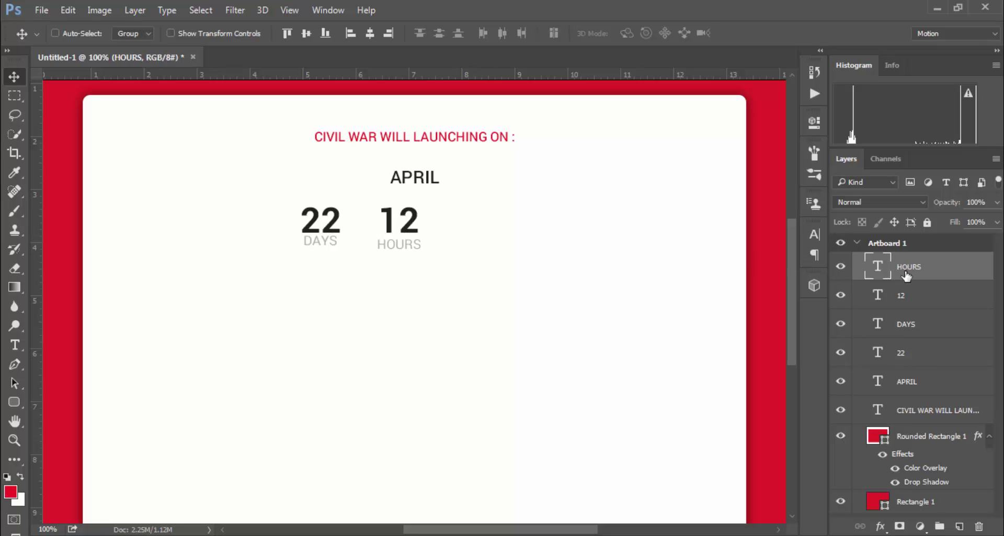
left_click(923, 323)
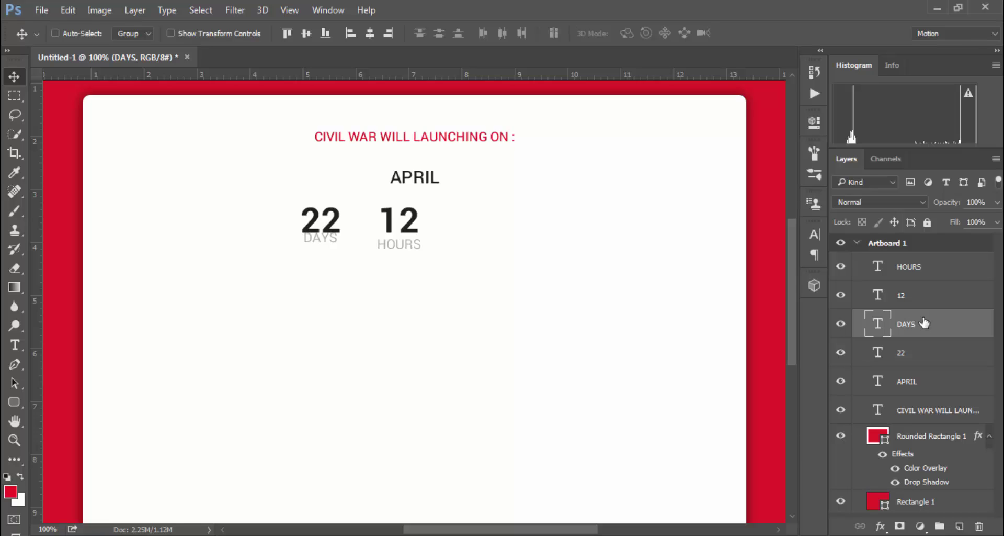
key("Down")
key("Down")
key("Down")
Step: Change the number 12 to 28
left_click(909, 300)
double_click(879, 294)
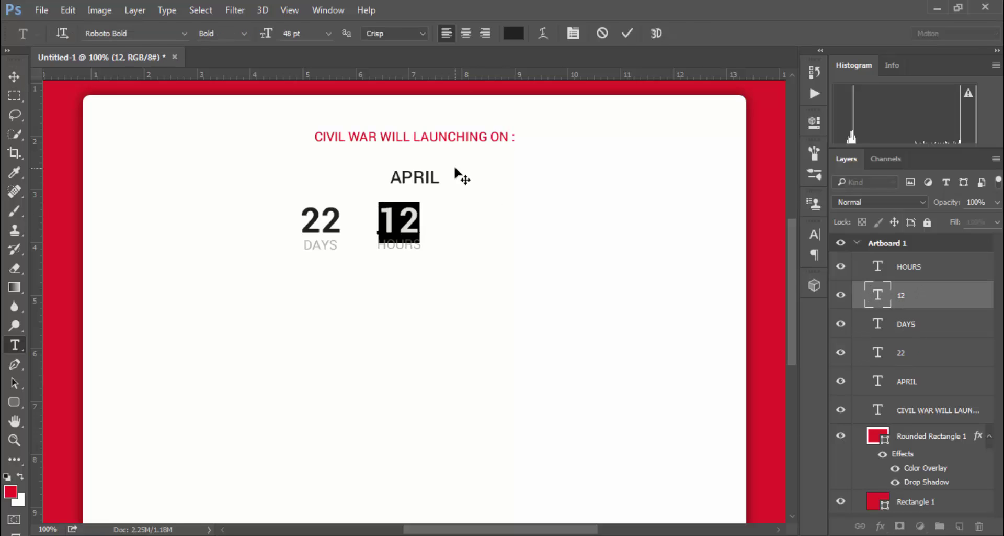
type("2")
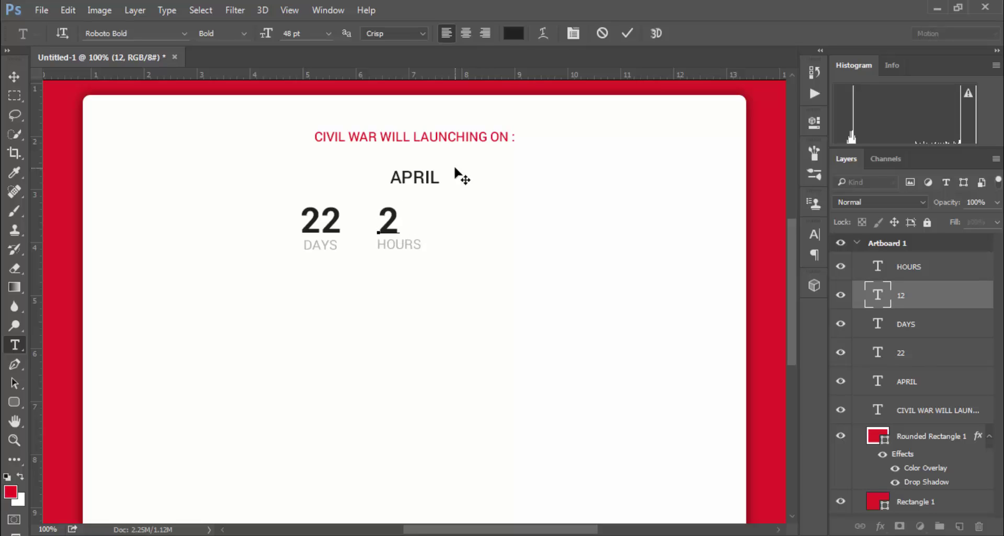
type("8")
left_click(626, 35)
key("v")
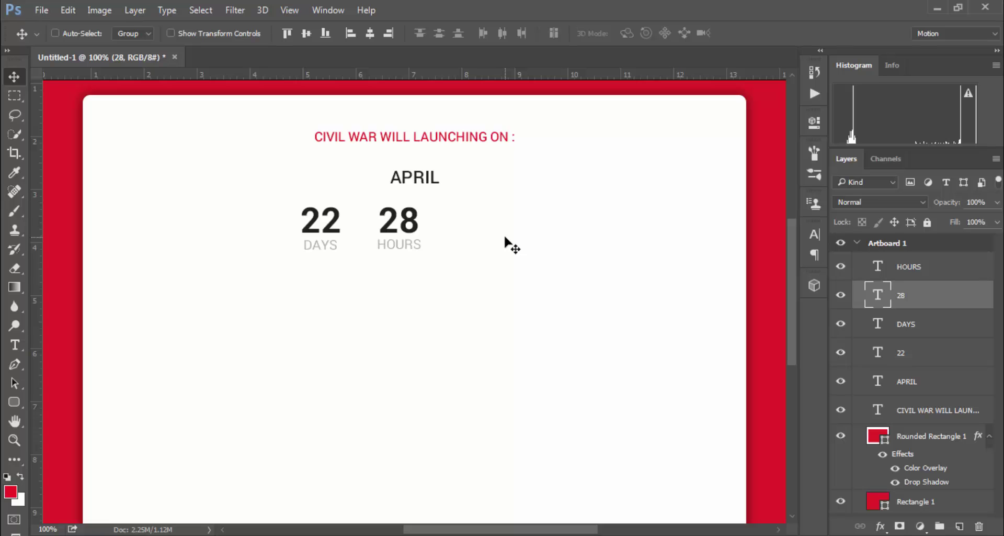
Step: Duplicate the 28 and HOURS layers and shift the copy to the right
left_click(909, 268, "ctrl")
right_click(910, 268)
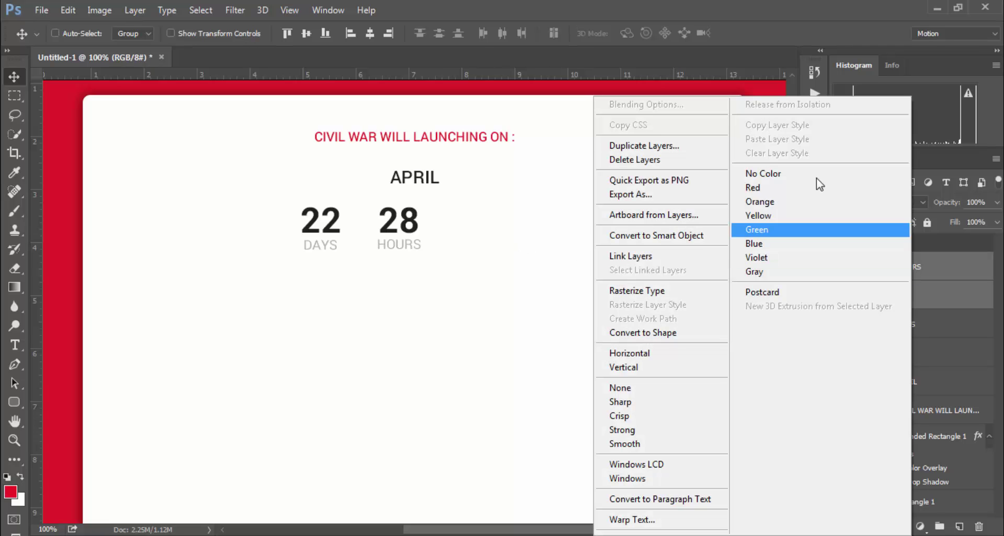
left_click(636, 146)
left_click(644, 167)
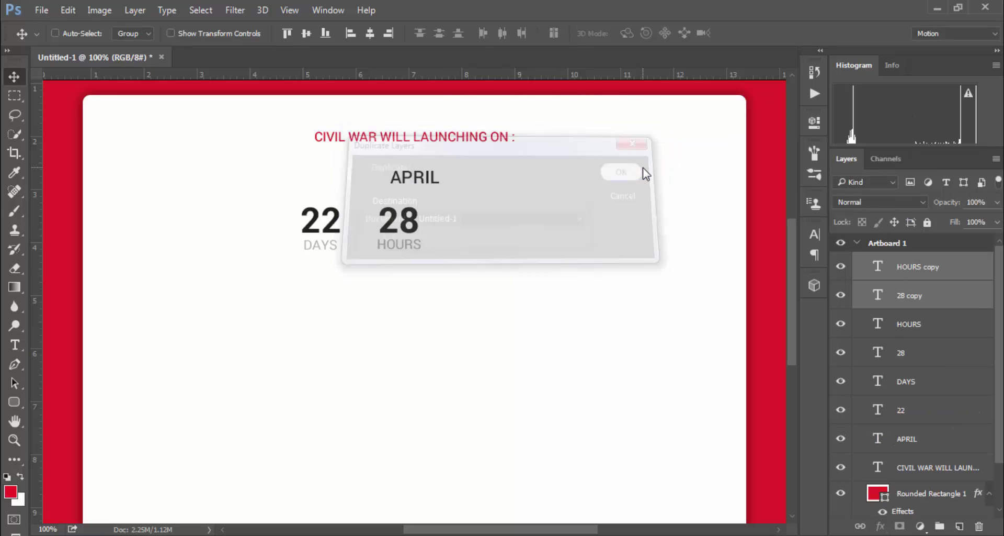
key("shift+Right")
key("shift+Right")
key("shift+Right")
key("shift+Right")
key("shift+Right")
key("shift+Right")
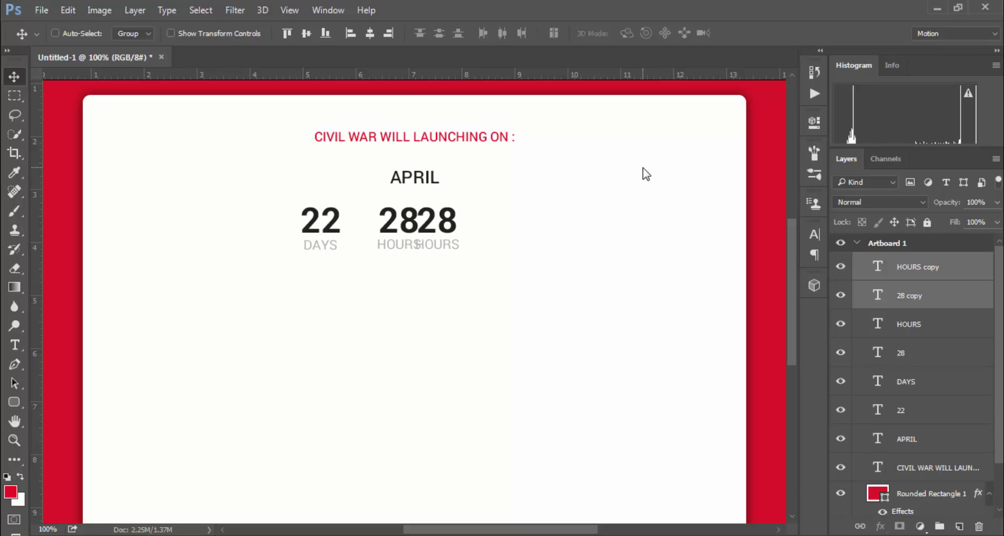
key("shift+Right")
key("shift+Right")
key("shift+Right")
key("shift+Right")
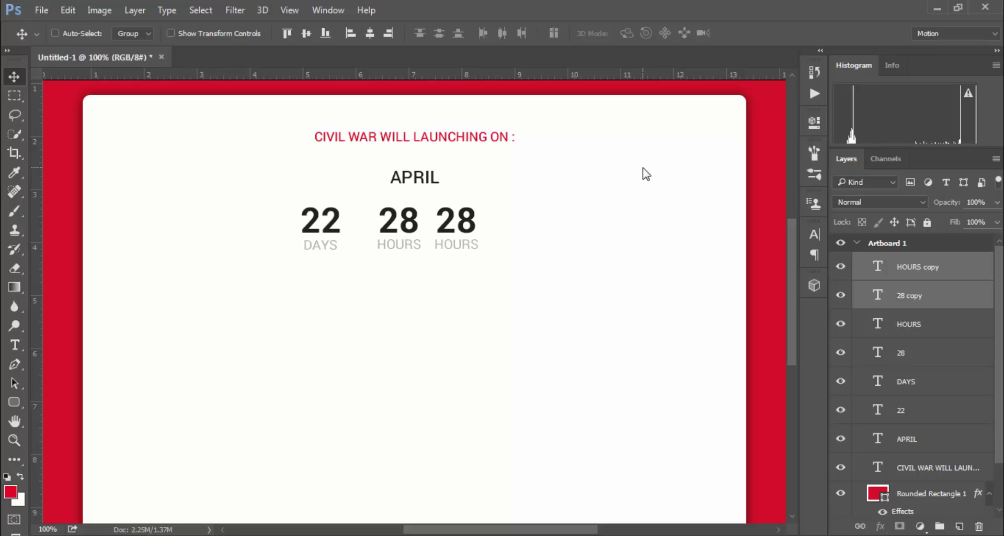
key("shift+Right")
key("shift+Right")
key("shift+Right")
key("shift+Right")
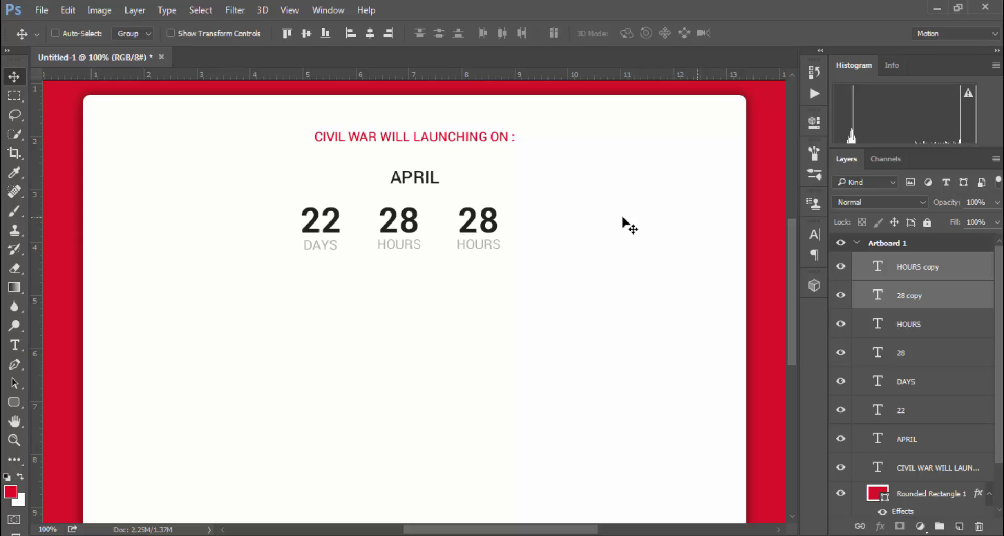
Step: Change the copied number to 14
left_click(875, 297)
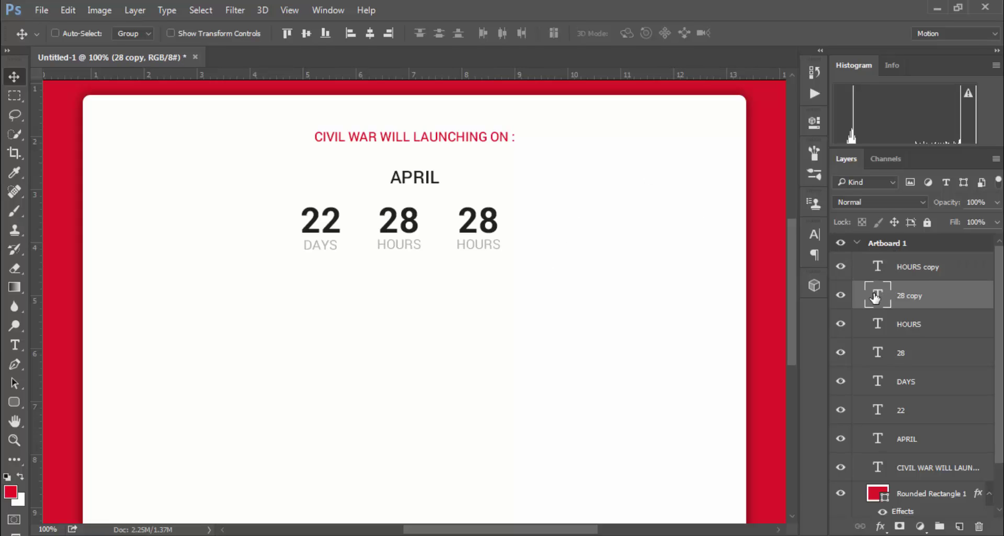
double_click(876, 296)
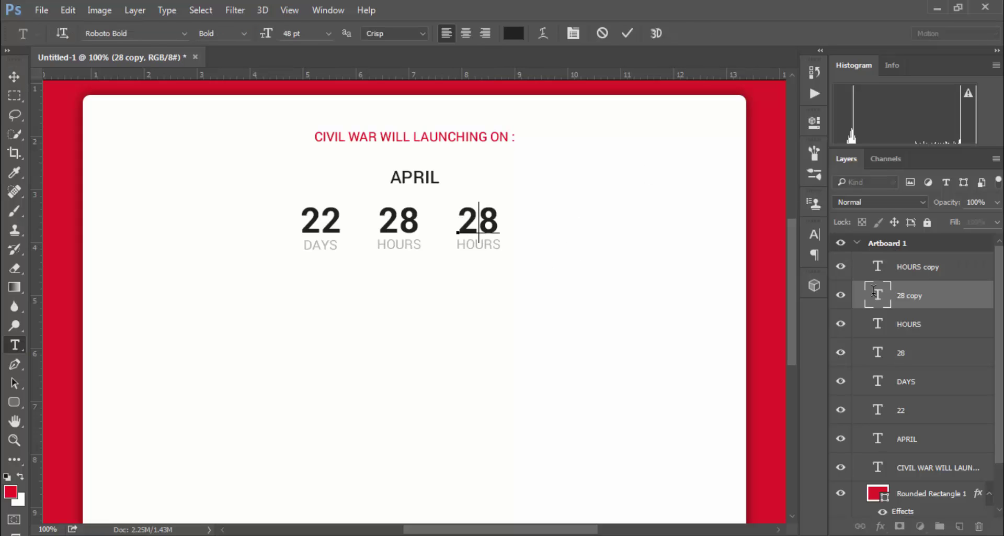
type("14")
left_click(628, 33)
key("v")
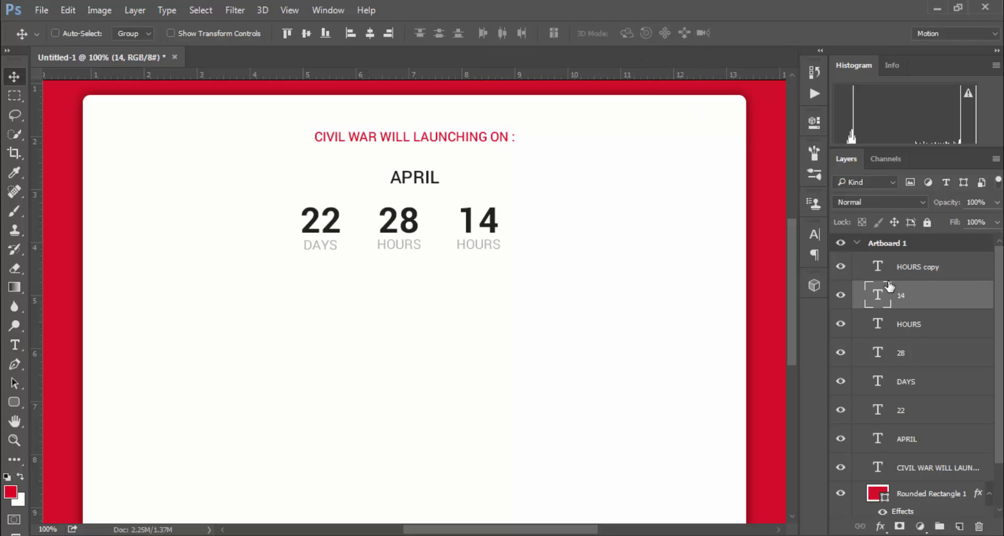
Step: Rename the copied label to MINUTES and centre 14 over it
left_click(880, 269)
left_click(15, 345)
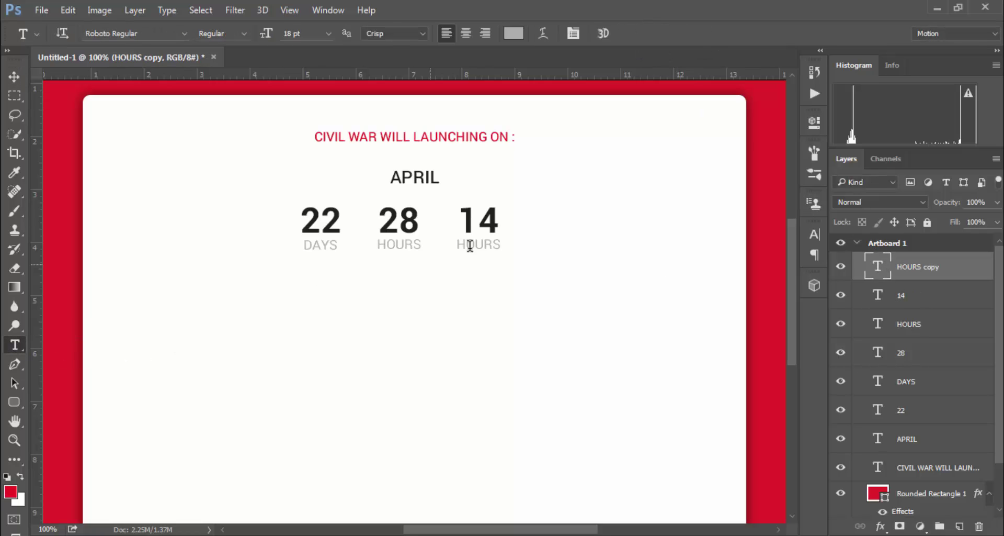
double_click(482, 244)
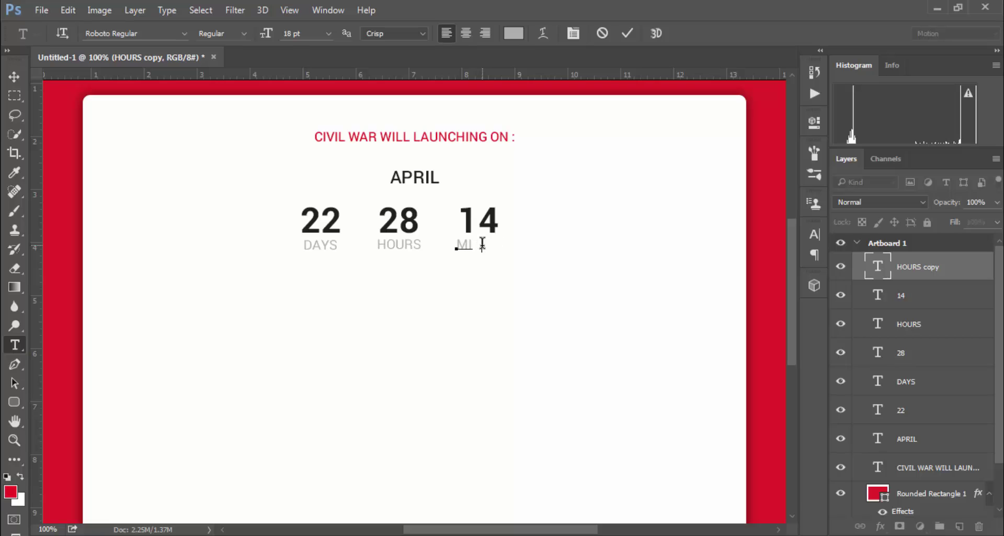
type("MINUTES")
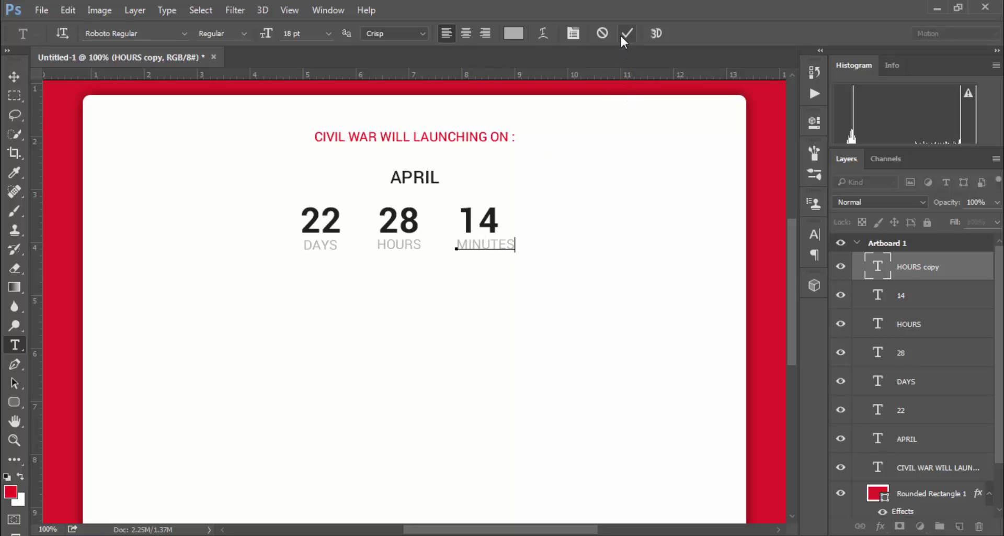
left_click(627, 33)
left_click(909, 292, "ctrl")
key("v")
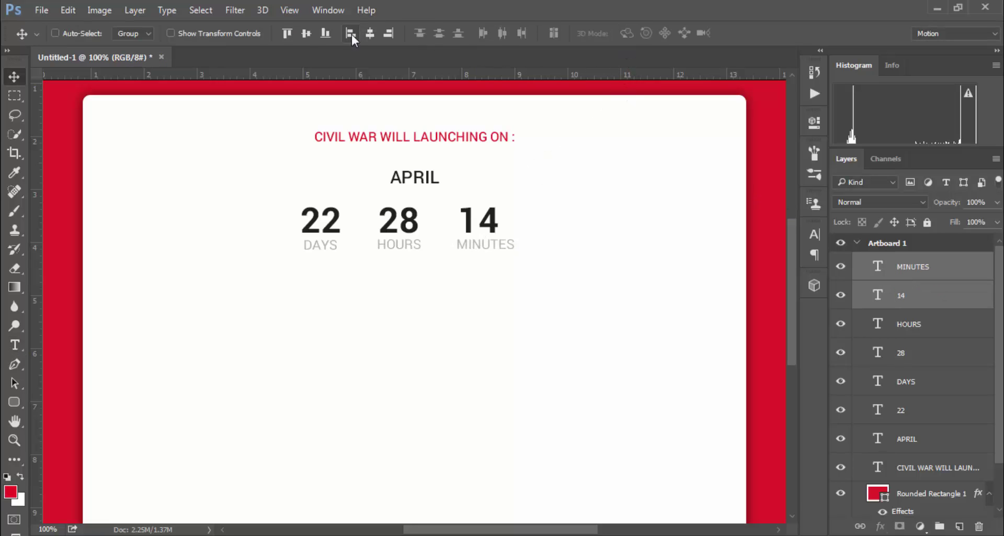
left_click(372, 33)
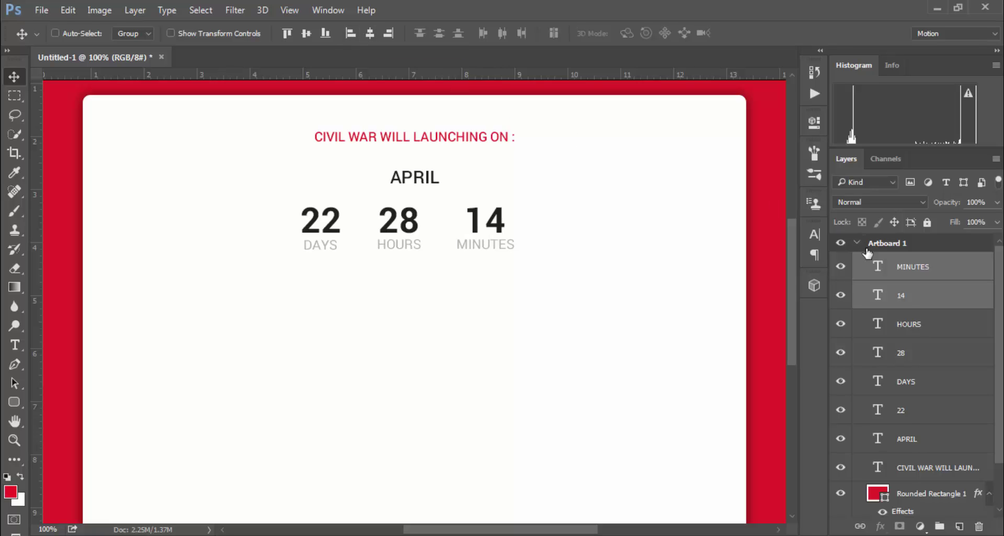
Step: Duplicate the 14 and MINUTES layers and shift the copy to the right
right_click(910, 269)
left_click(649, 146)
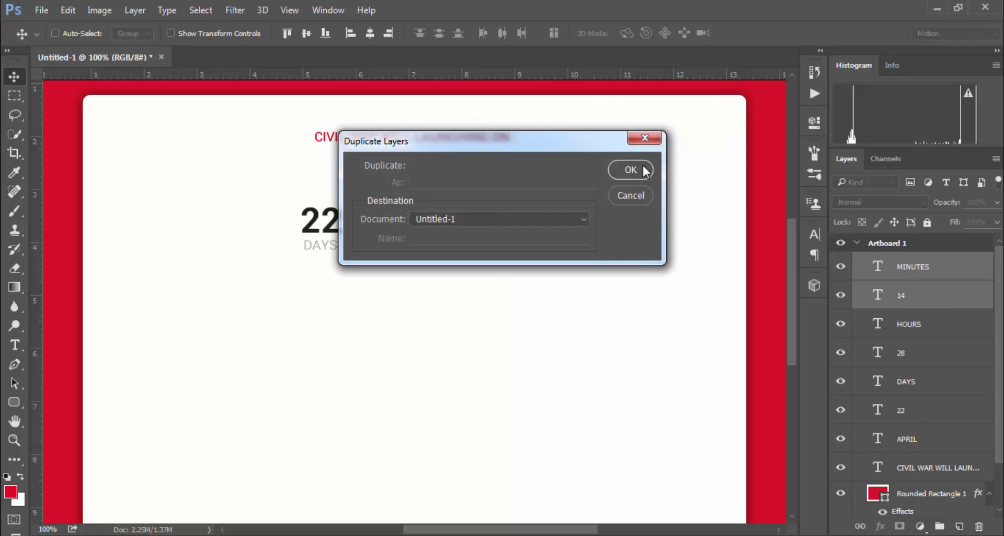
left_click(639, 169)
key("shift+Right")
key("shift+Right")
key("shift+Right")
key("shift+Right")
key("shift+Right")
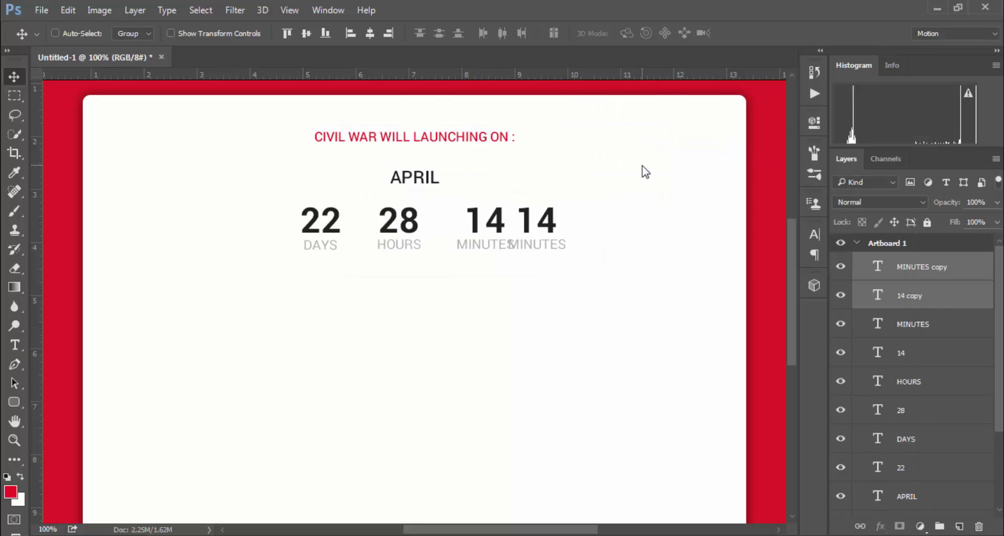
key("shift+Right")
key("shift+Right")
key("shift+Right")
key("shift+Right")
key("Left")
key("Left")
key("Left")
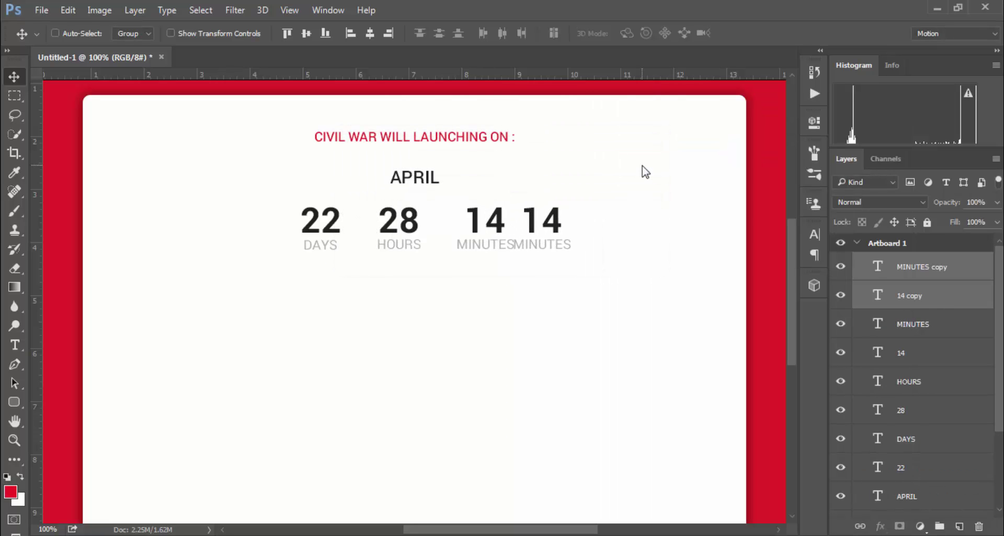
key("shift+Right")
key("shift+Right")
key("shift+Right")
key("shift+Right")
key("shift+Right")
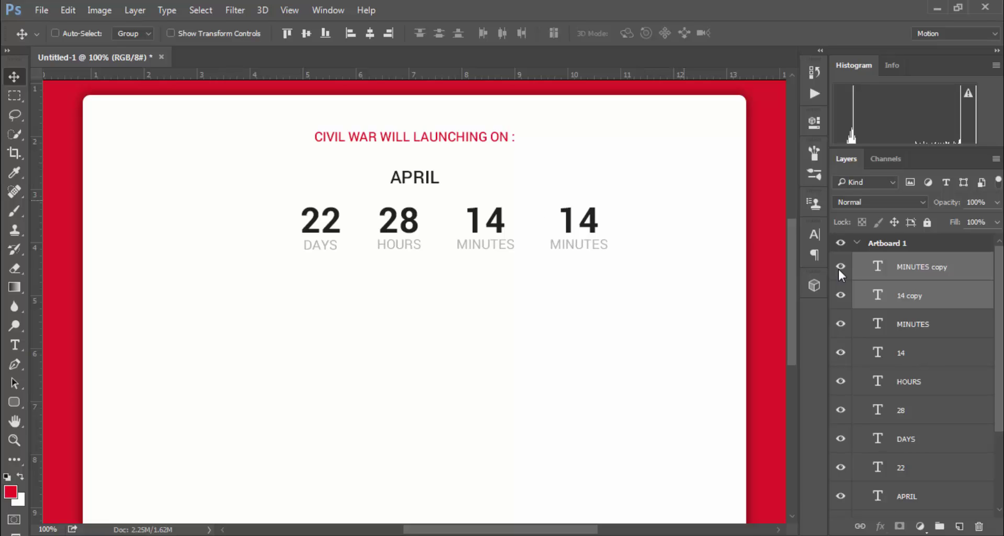
Step: Change the copied number to 36
double_click(881, 295)
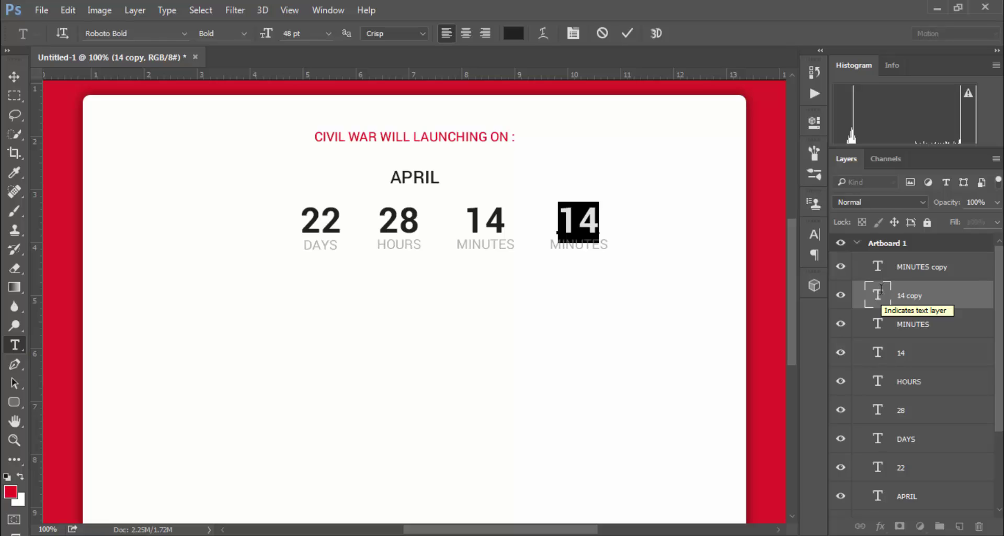
type("36")
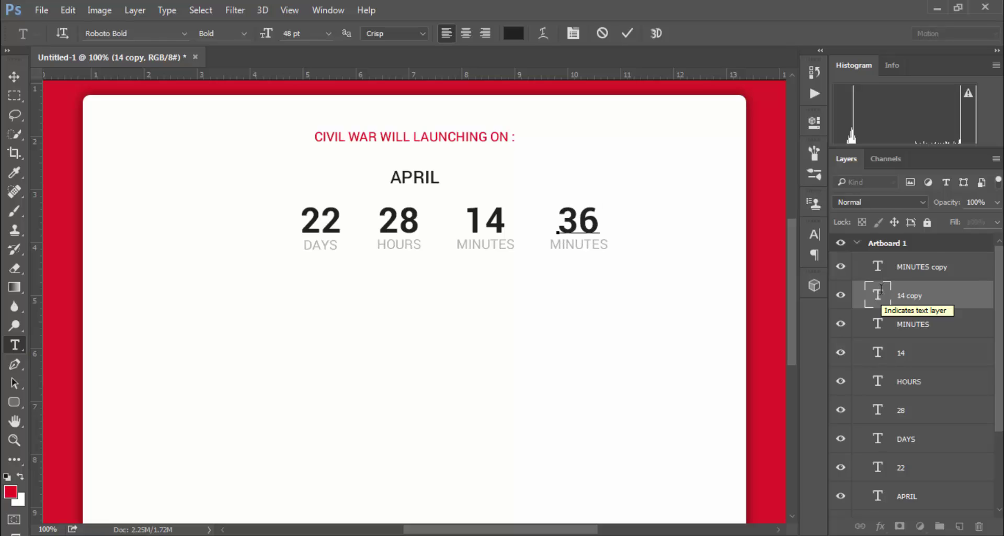
left_click(626, 33)
key("v")
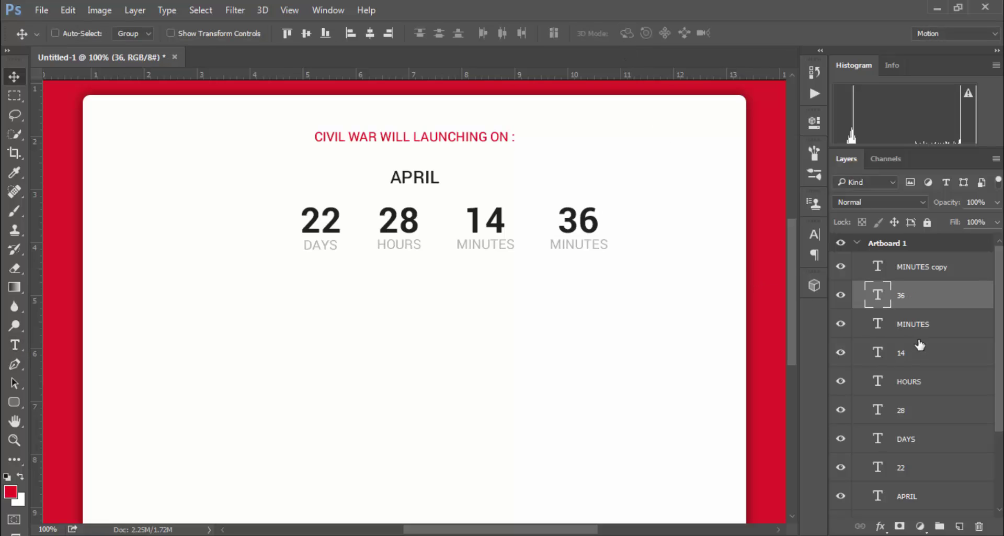
Step: Rename the copied label to SECONDS
left_click(880, 271)
double_click(878, 268)
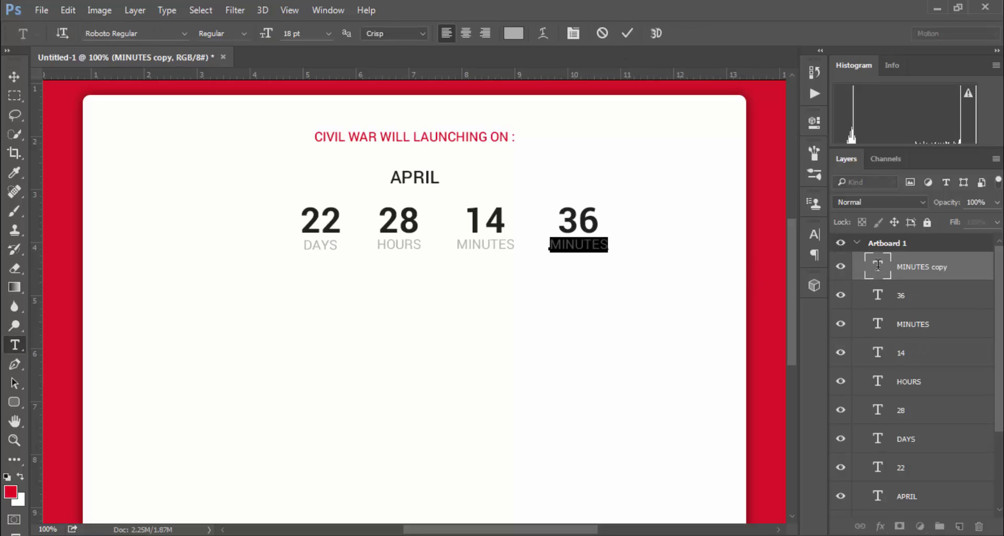
type("SECONDS")
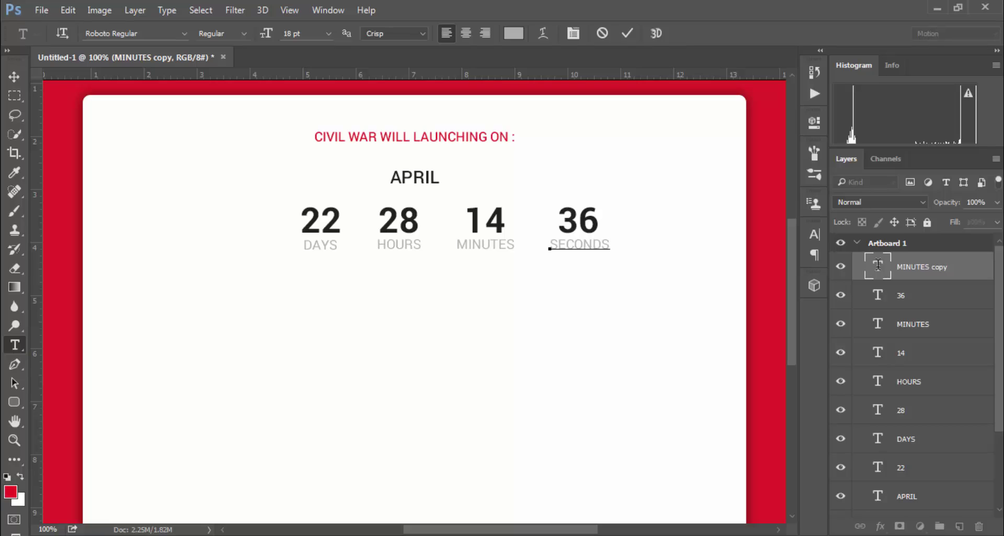
left_click(630, 34)
Step: Centre each countdown number horizontally over its label: 36/SECONDS, 14/MINUTES, 28/HOURS, 22/DAYS
key("v")
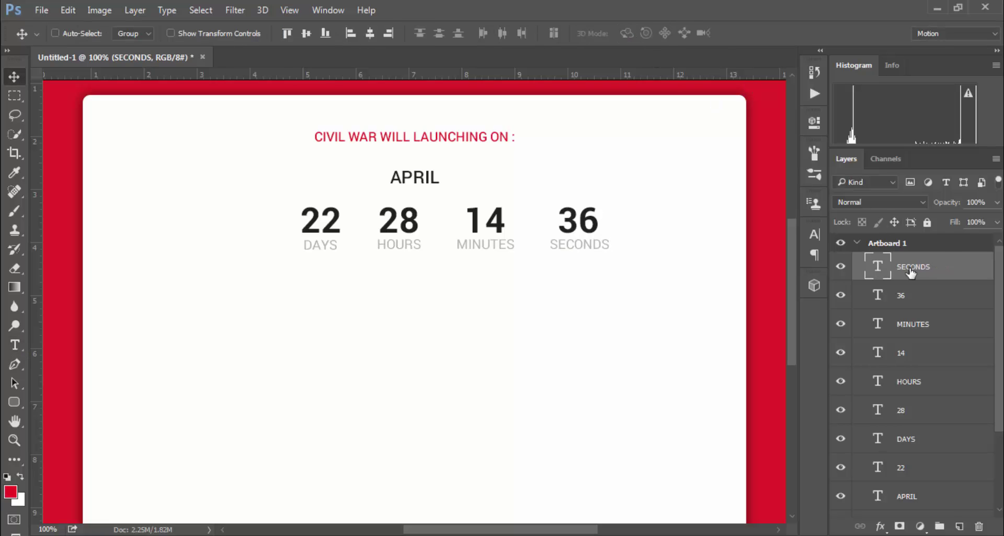
left_click(914, 291, "shift")
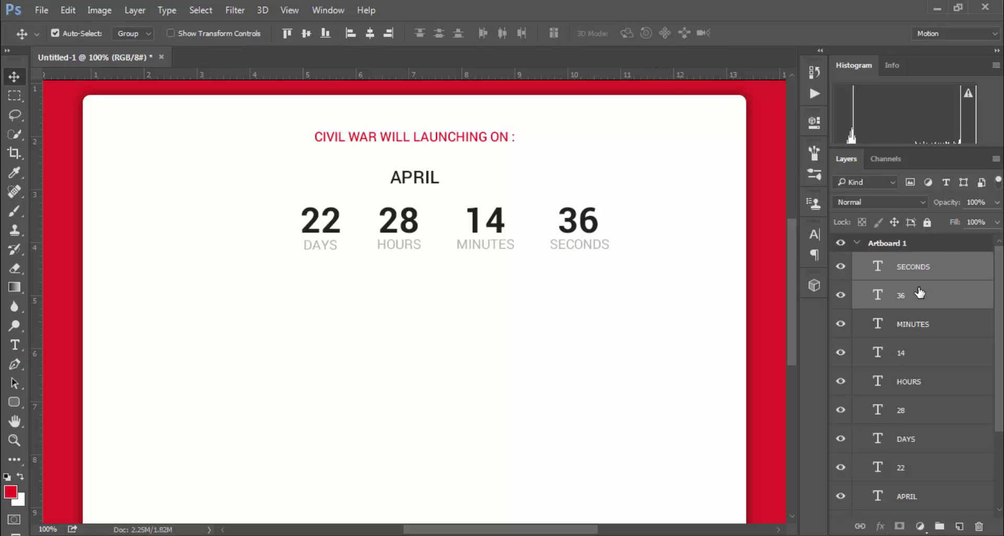
left_click(374, 33)
left_click(941, 323)
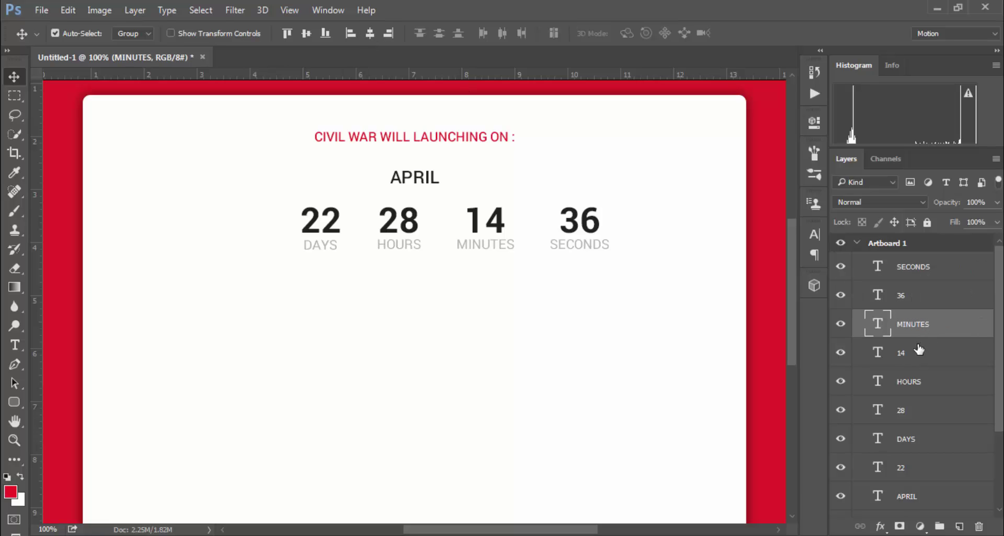
left_click(919, 351, "shift")
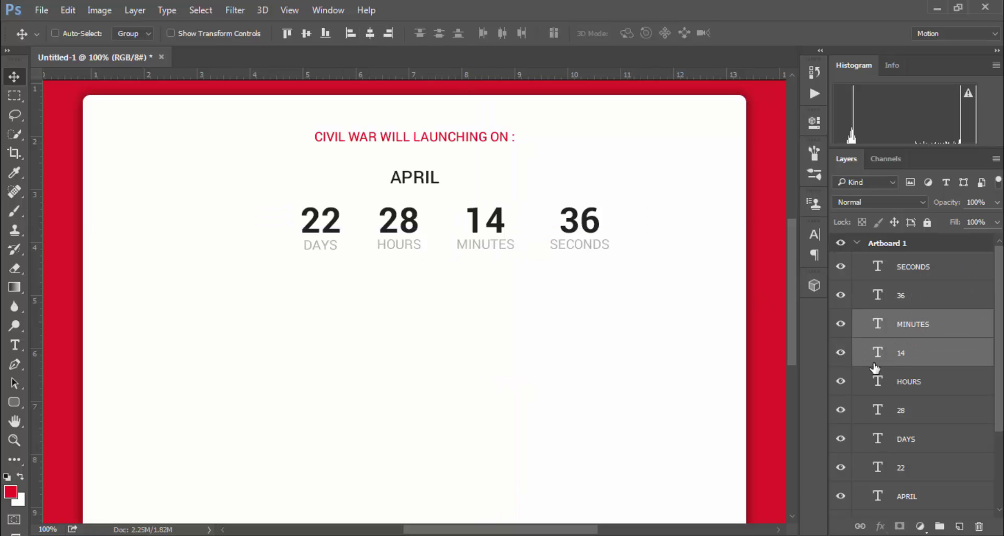
left_click(895, 383)
left_click(903, 411, "shift")
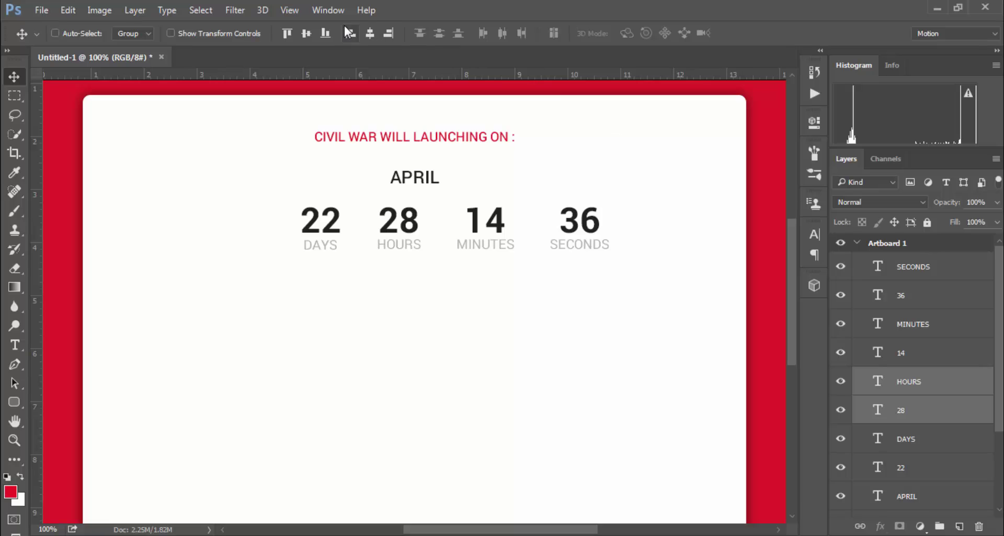
left_click(364, 37)
left_click(910, 442)
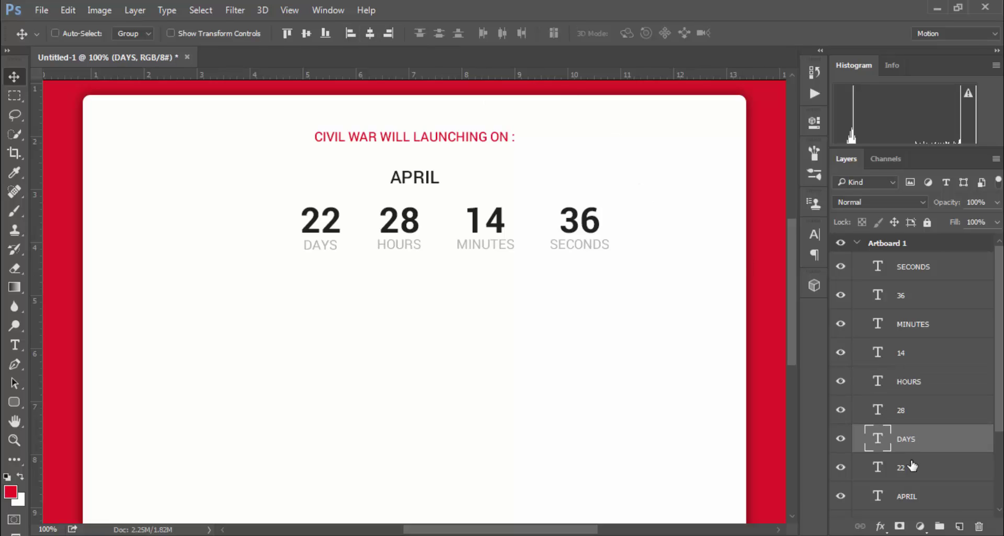
left_click(912, 466, "ctrl")
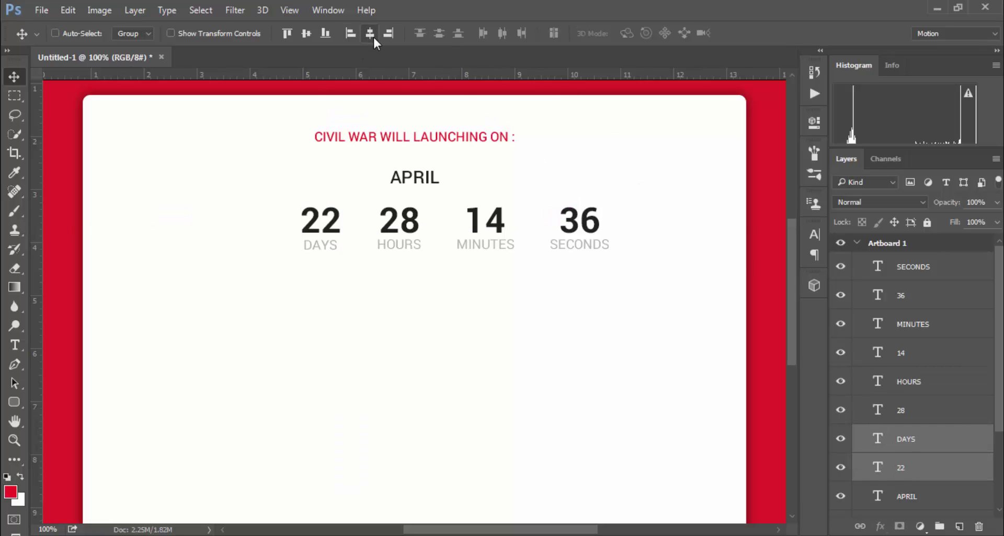
Step: Gather the SECONDS through 22 layers into a new group
left_click(939, 277)
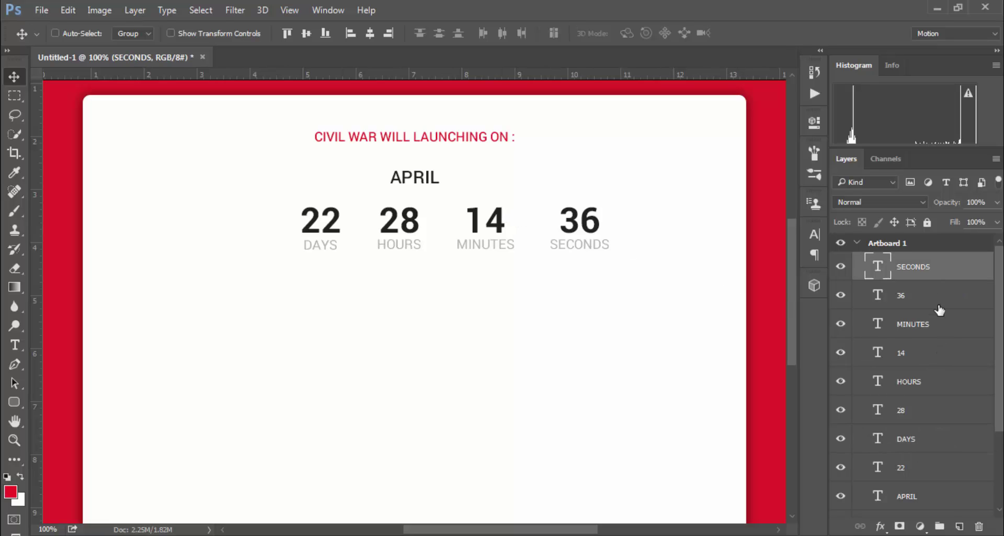
scroll(944, 397, "down", 1)
left_click(918, 432, "shift")
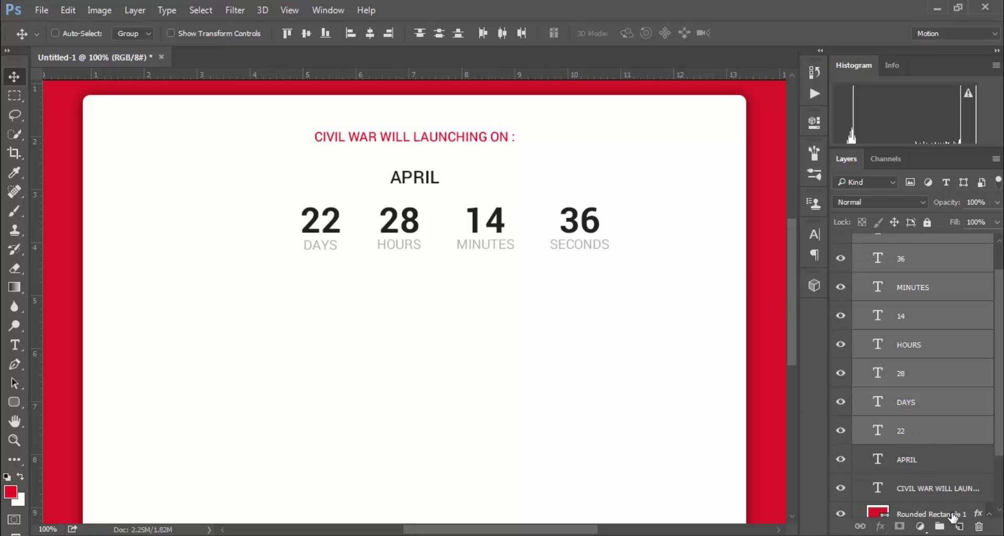
left_click_drag(918, 432, 940, 526)
Step: Rename the group DATE COUNTDOWN and centre it horizontally on the white card
double_click(911, 261)
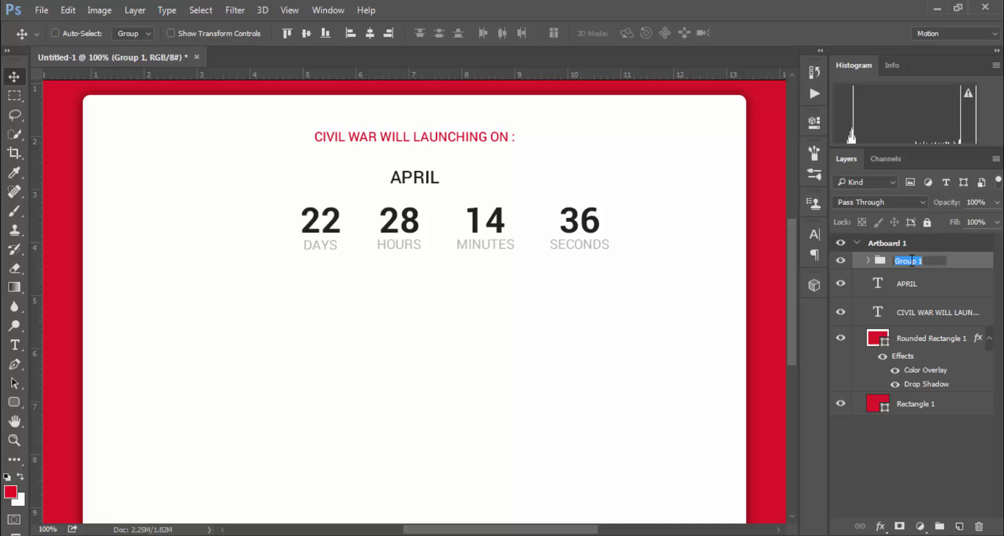
type("DATE COUNTDOWN")
key("Return")
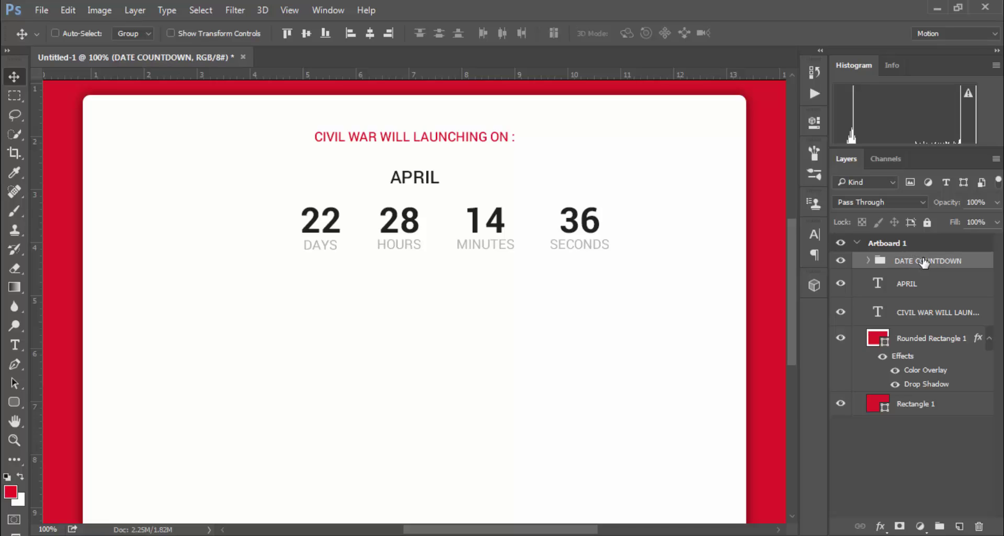
left_click(925, 345, "ctrl")
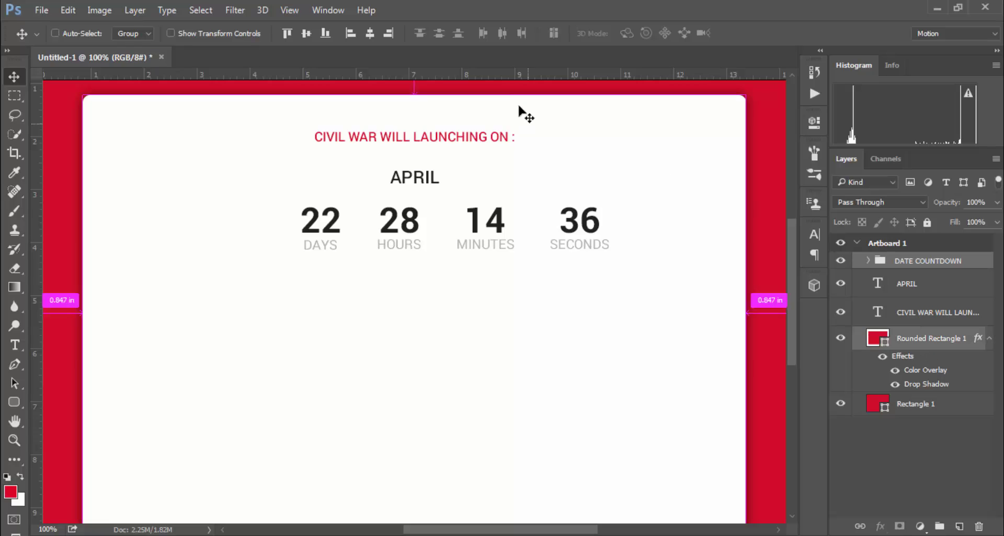
left_click(370, 33)
left_click(904, 264)
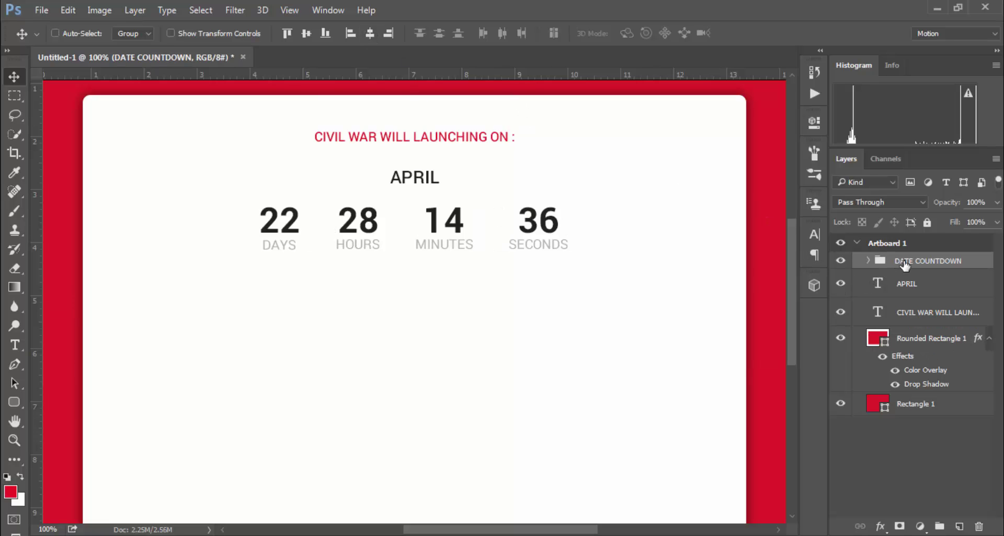
Step: Nudge the DATE COUNTDOWN group with arrow keys until it sits just below APRIL
key("shift+Up")
key("shift+Up")
key("shift+Up")
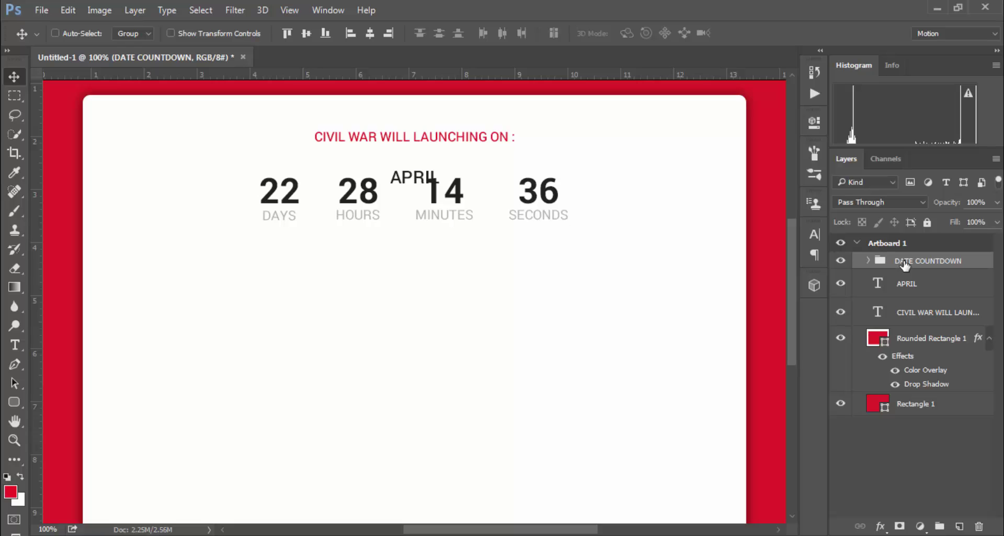
key("shift+Up")
key("shift+Down")
key("shift+Down")
key("shift+Down")
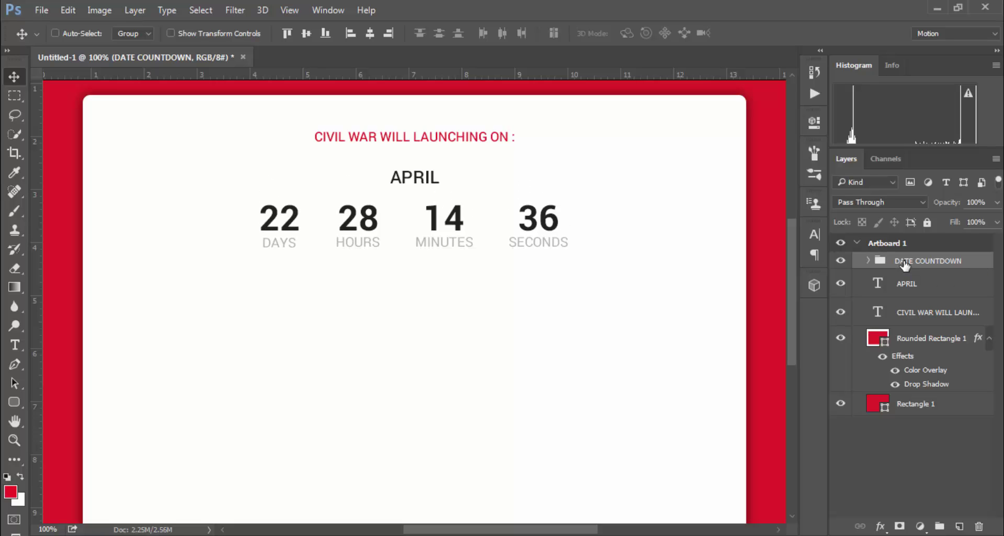
key("shift+Down")
key("shift+Up")
key("shift+Up")
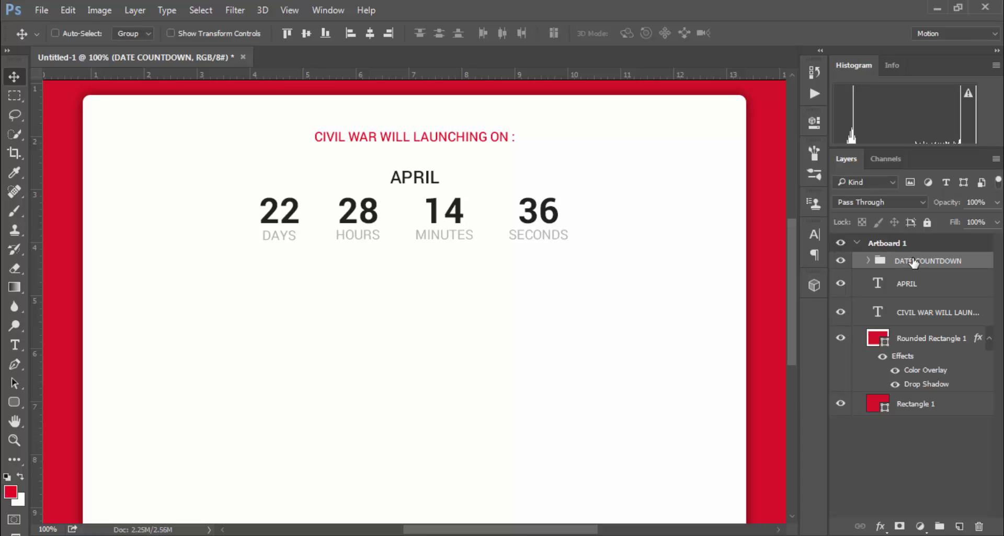
key("shift+Down")
scroll(676, 327, "down", 1)
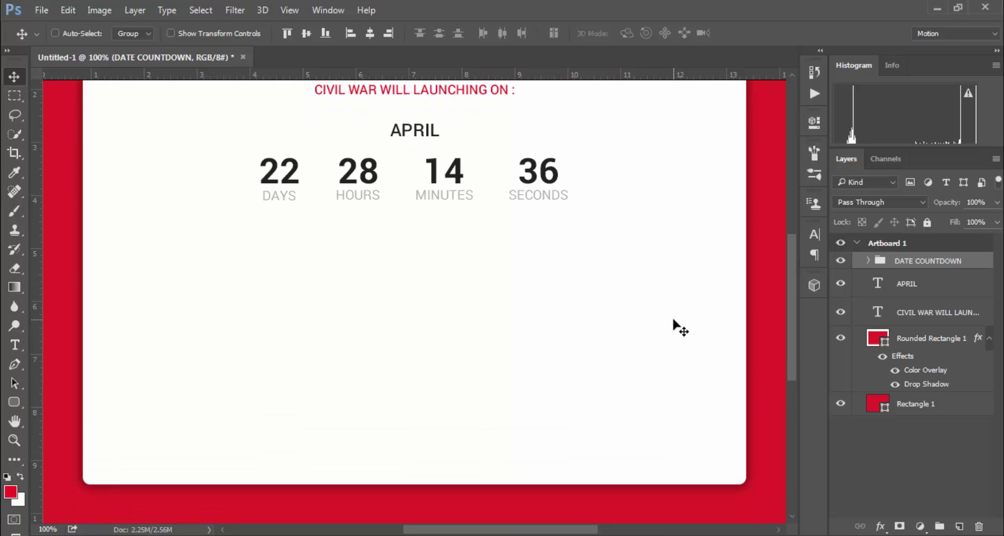
scroll(623, 311, "up", 1)
key("Down")
key("Down")
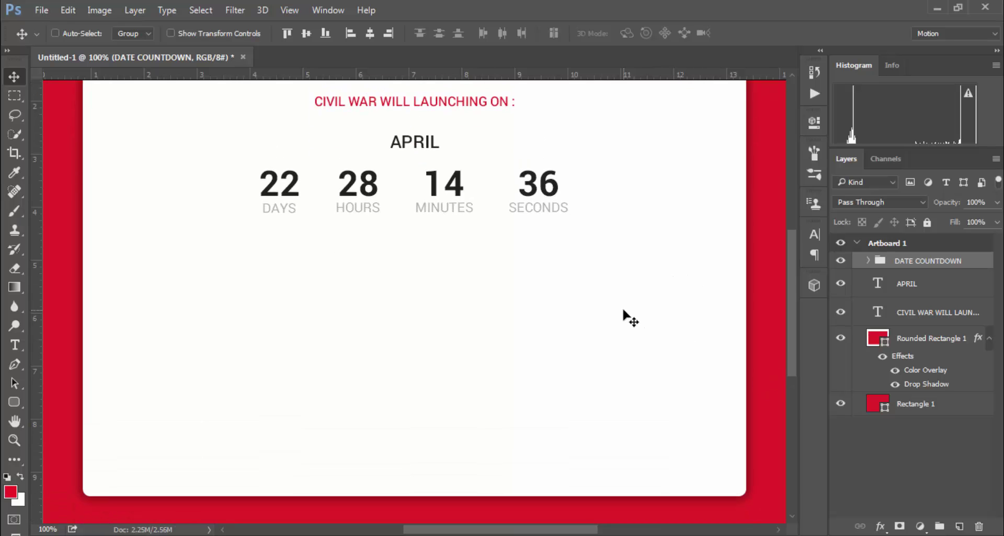
key("shift+Up")
key("shift+Up")
key("shift+Up")
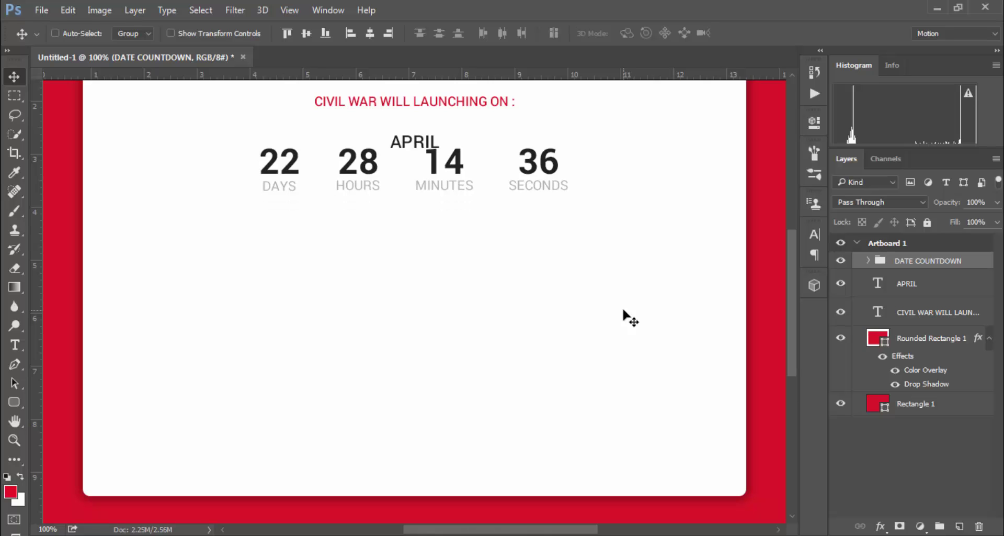
key("shift+Up")
key("shift+Down")
key("shift+Down")
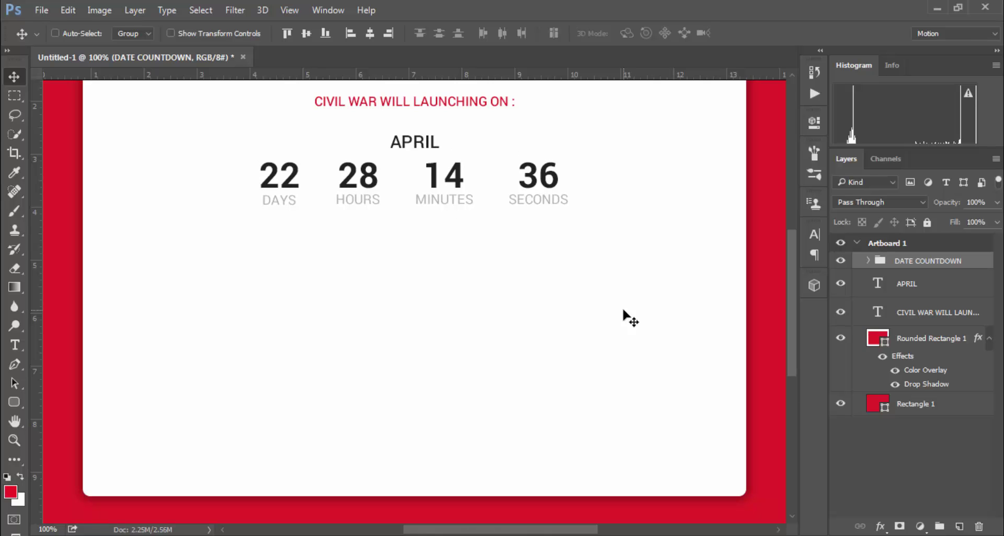
key("shift+Down")
key("shift+Down")
key("shift+Down")
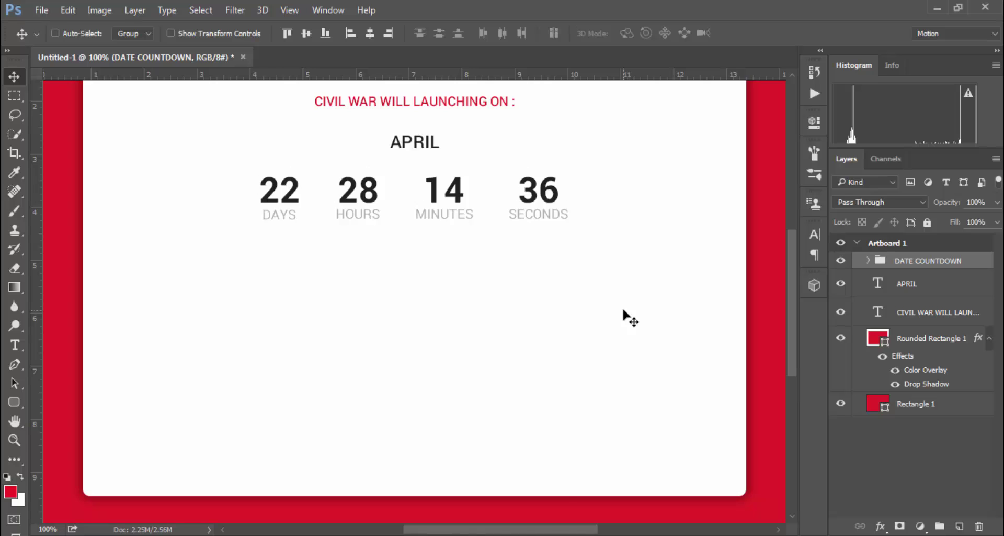
key("shift+Up")
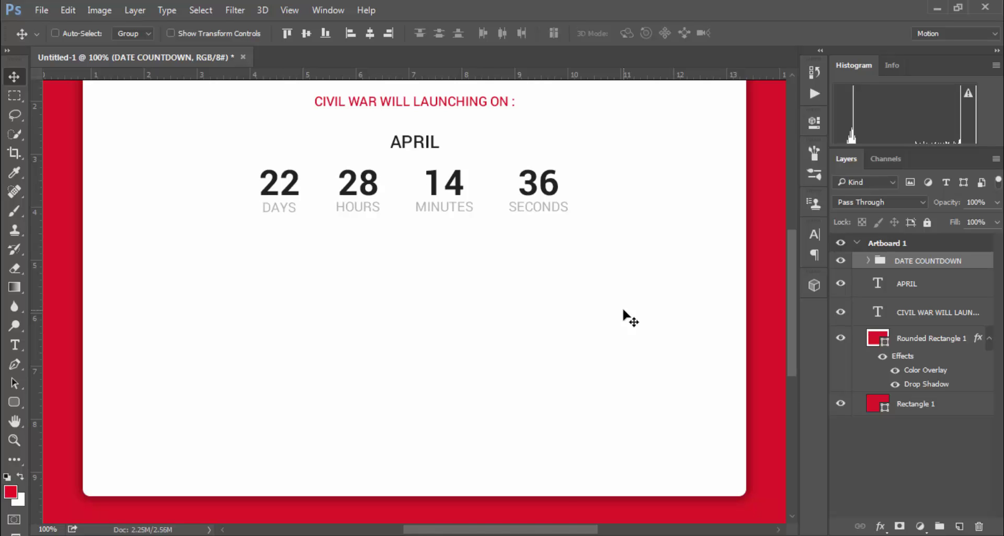
scroll(523, 293, "up", 5)
scroll(471, 282, "down", 1)
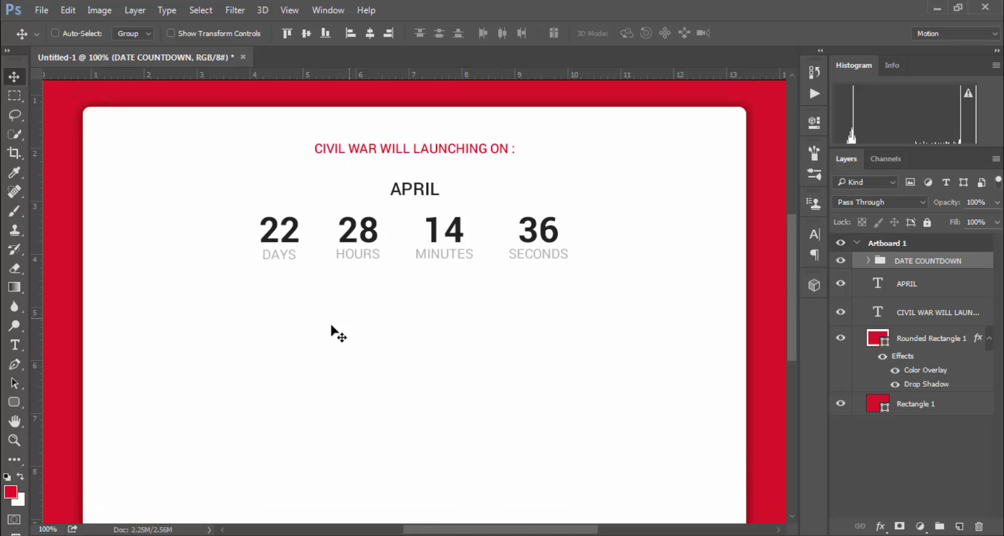
Step: Draw a red rounded-rectangle button and move it below the countdown numbers
left_click(14, 402)
right_click(14, 405)
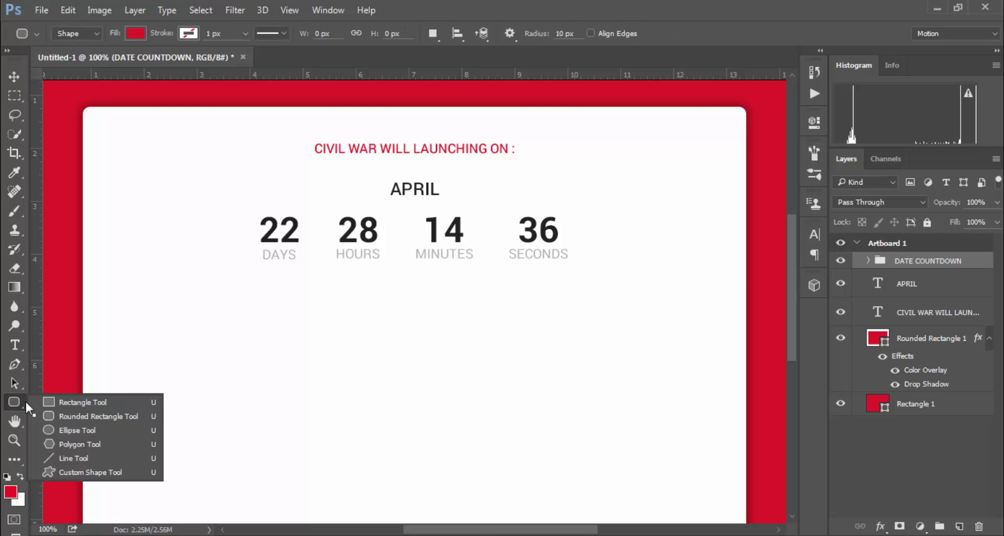
left_click(74, 415)
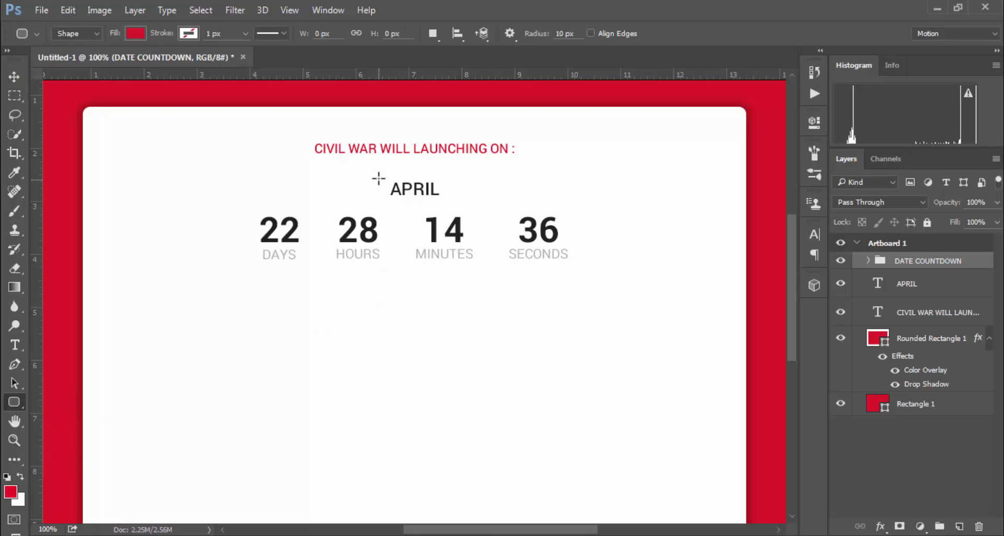
left_click_drag(376, 174, 482, 207)
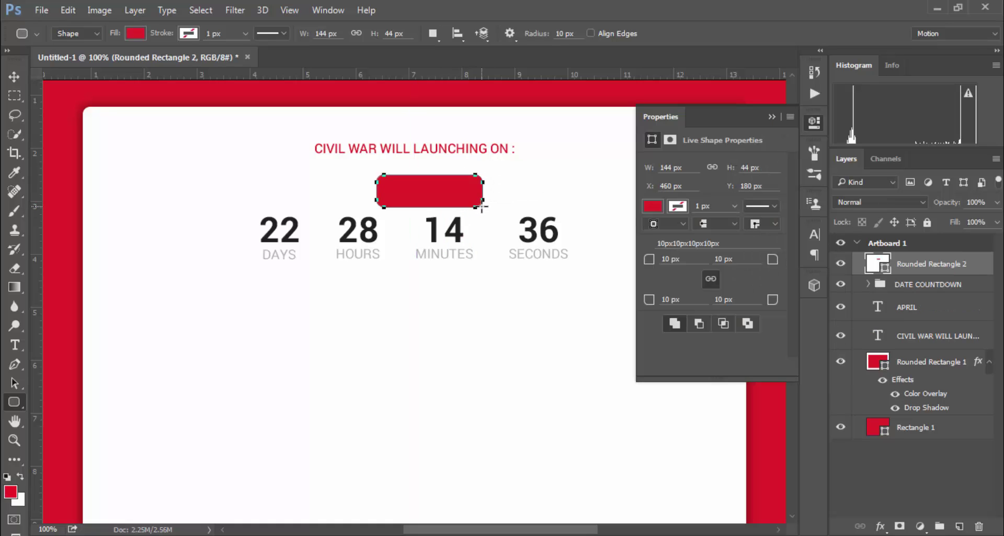
left_click(773, 116)
left_click(14, 76)
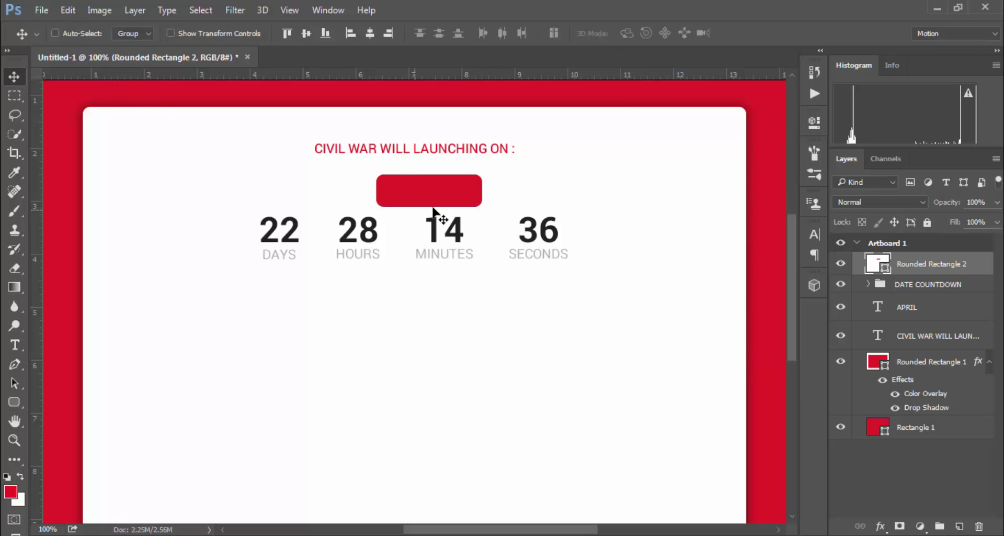
left_click_drag(454, 212, 435, 324)
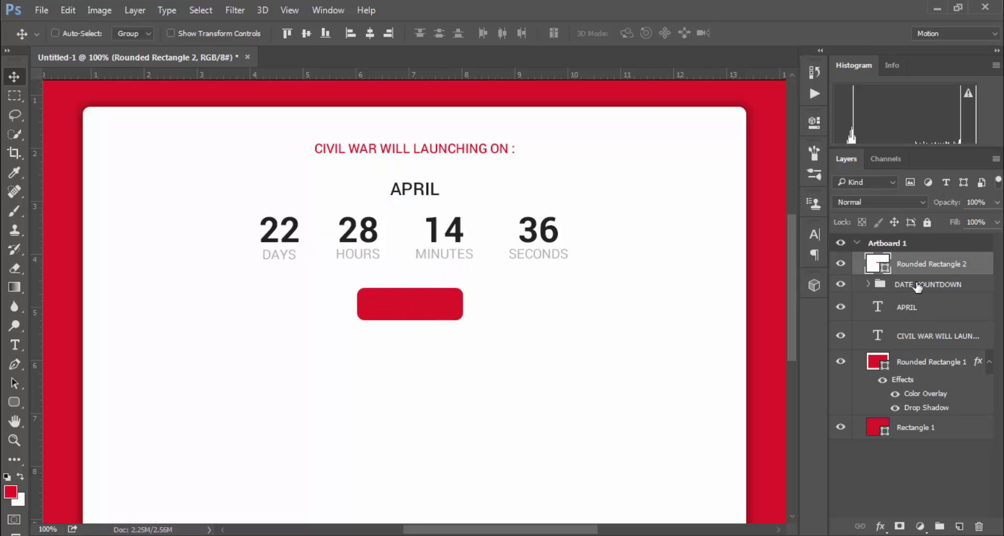
Step: Give the button a 40% drop shadow in its own red e32227, spread 20%, size 20 px
left_click(880, 525)
left_click(894, 511)
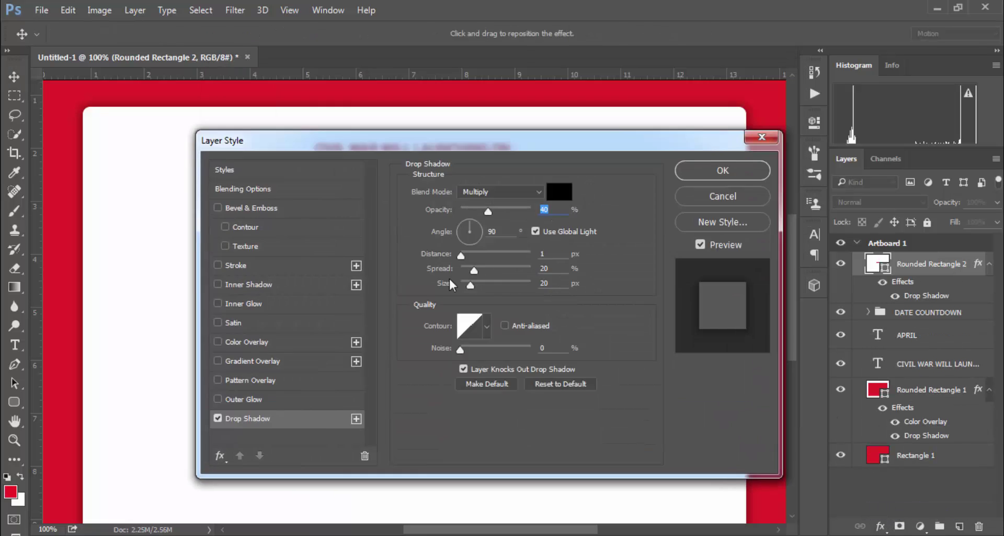
left_click_drag(505, 73, 418, 388)
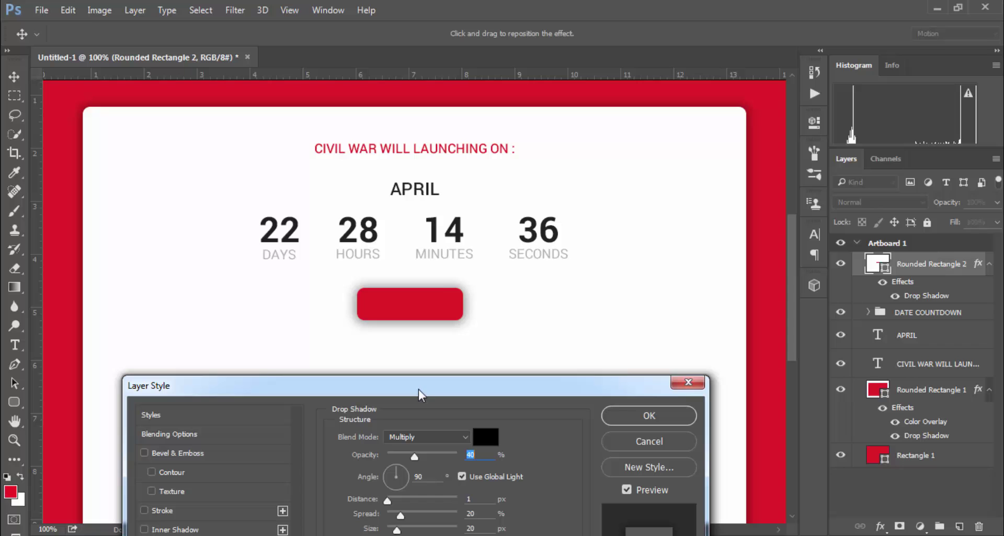
left_click(492, 437)
left_click(441, 297)
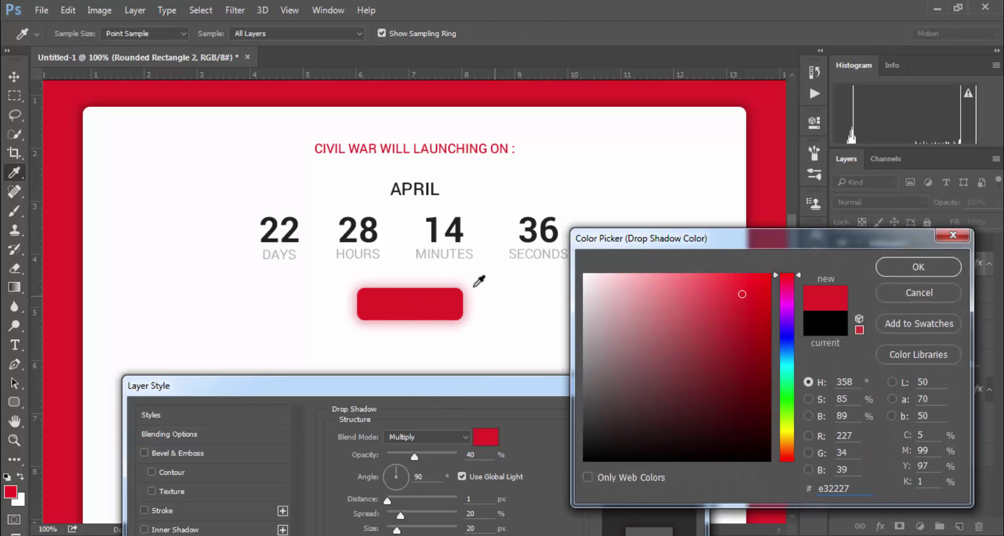
left_click(936, 265)
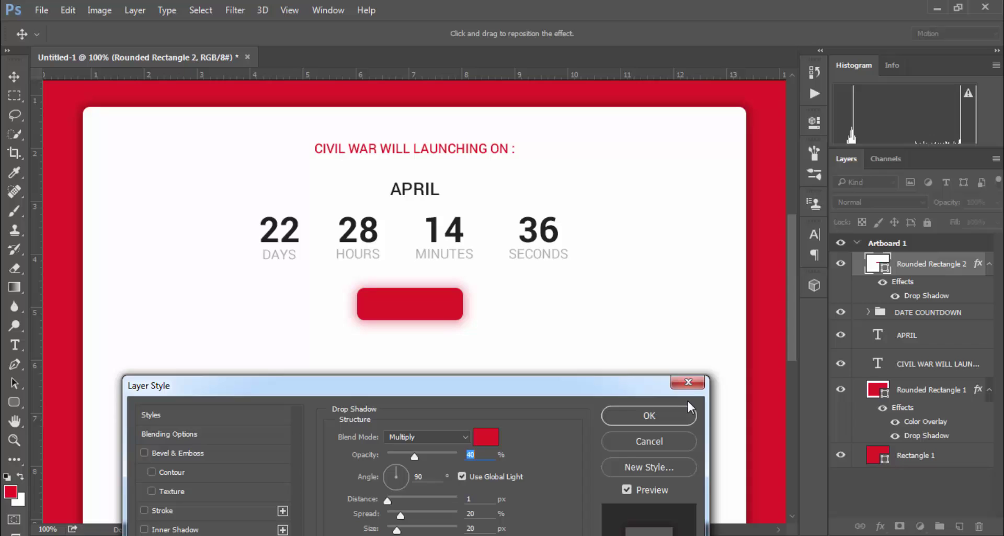
left_click(660, 416)
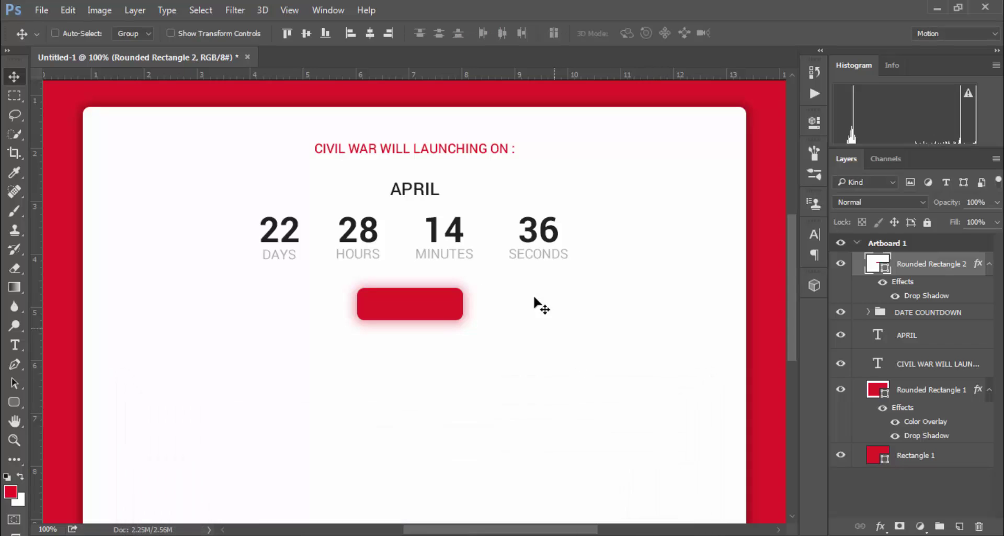
Step: Duplicate the APRIL text layer, move the copy to the top, and place it beside the button
left_click(908, 334)
right_click(909, 335)
left_click(686, 153)
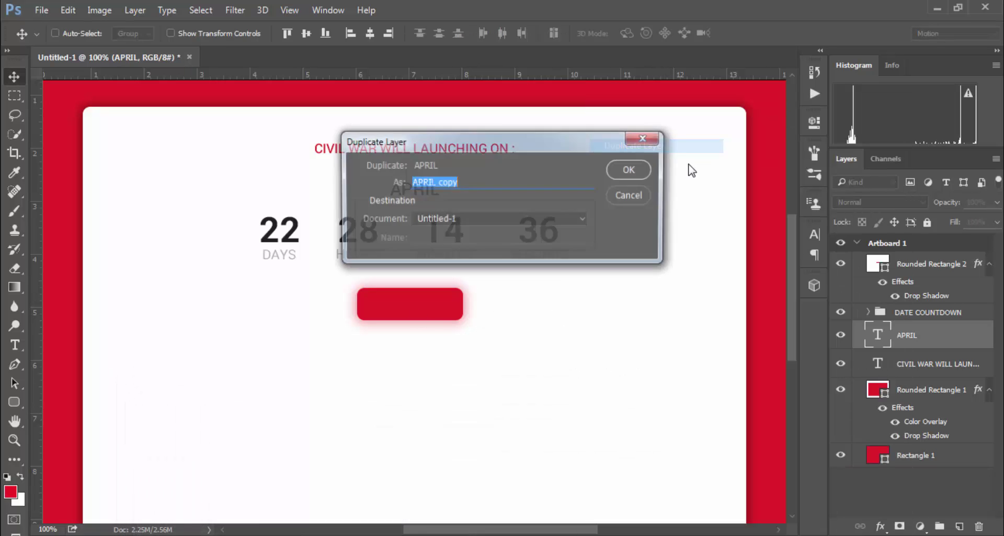
left_click(634, 171)
left_click_drag(917, 339, 898, 268)
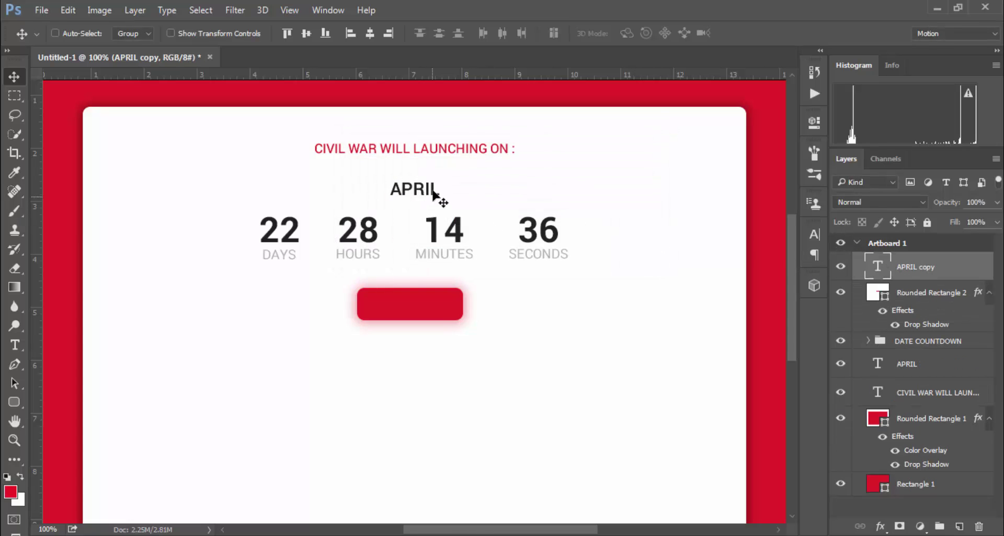
left_click_drag(442, 190, 306, 306)
Step: Retype the copied text as WATCH TRAILER at 18 pt
left_click(15, 344)
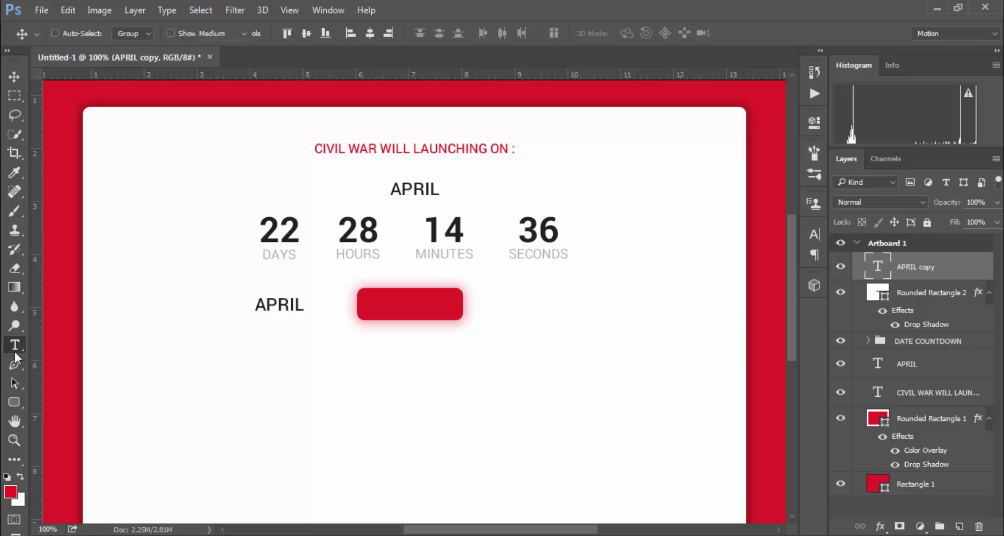
double_click(286, 303)
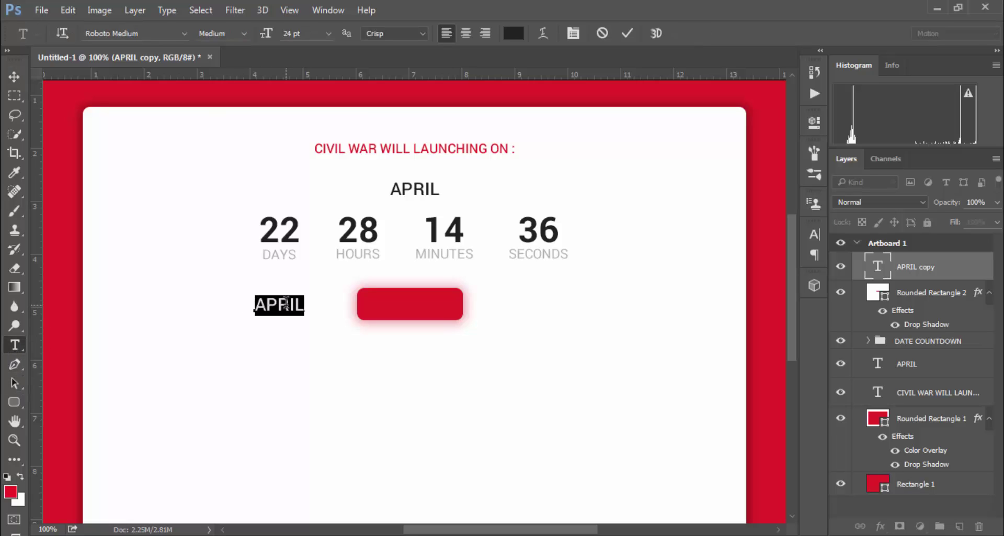
type("WACH")
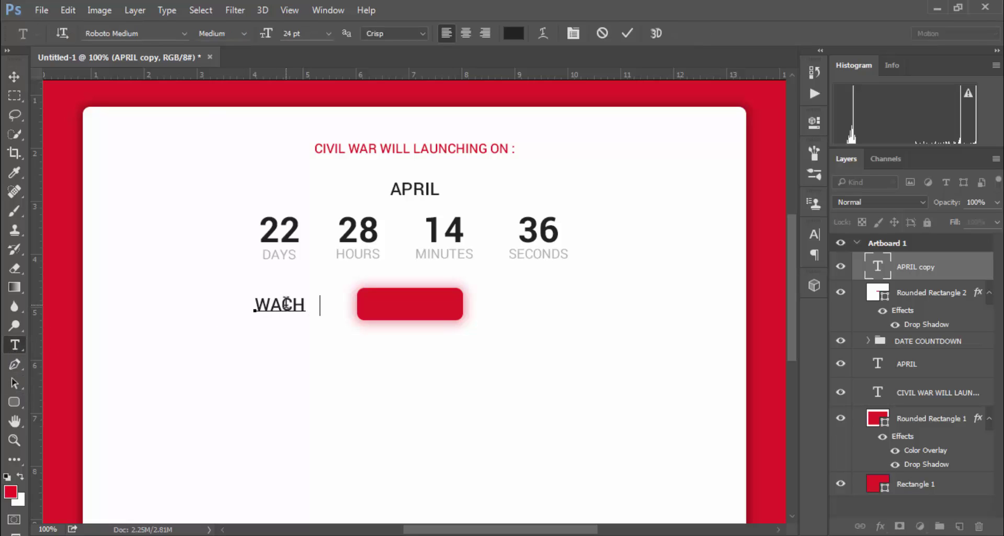
type("TRAIL")
key("BackSpace")
key("BackSpace")
key("BackSpace")
type("T")
type("CH TRAILER")
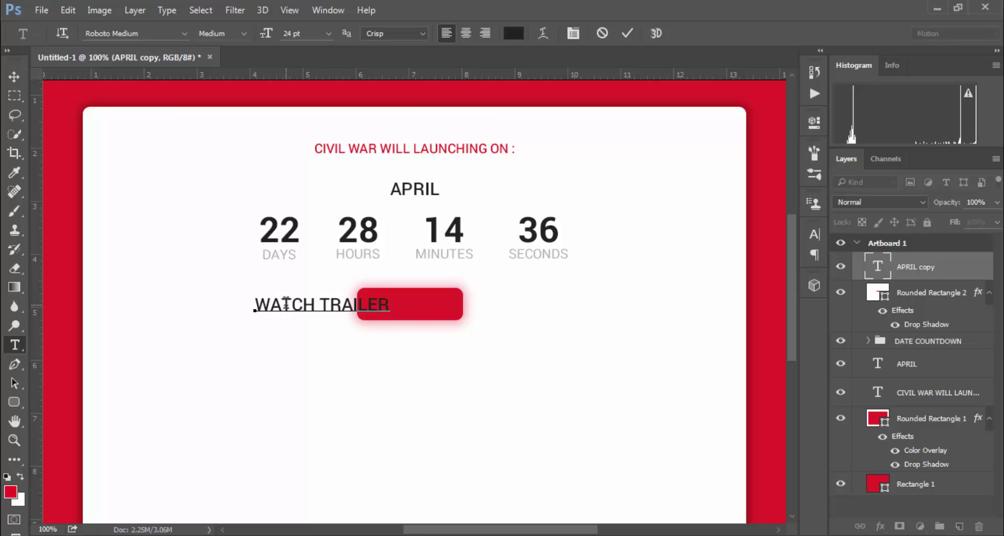
key("ctrl+a")
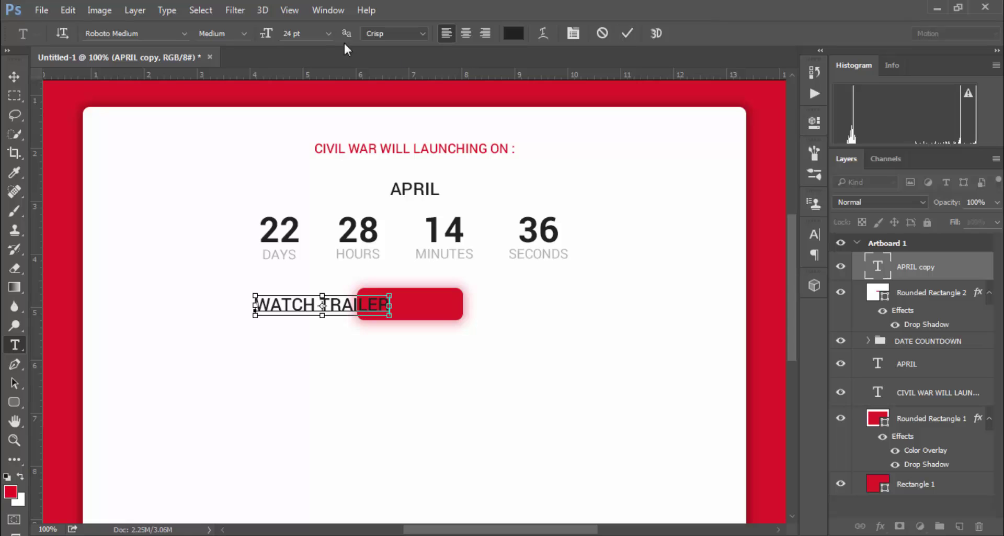
left_click(328, 33)
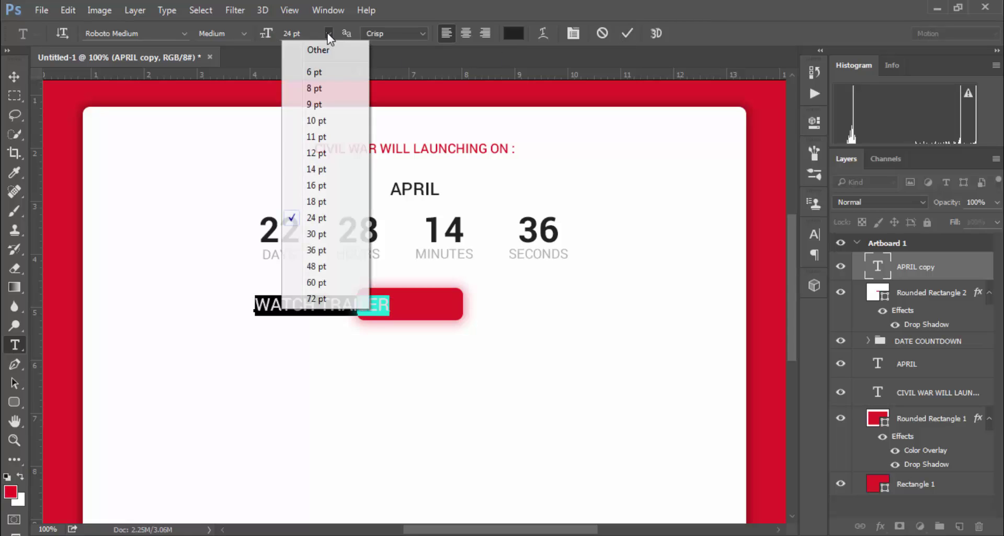
left_click(336, 199)
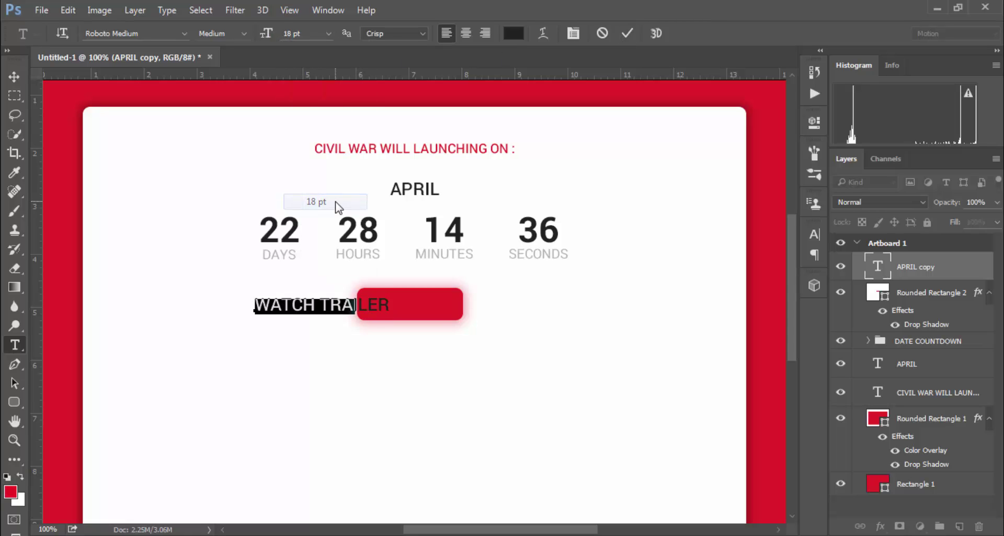
left_click(626, 33)
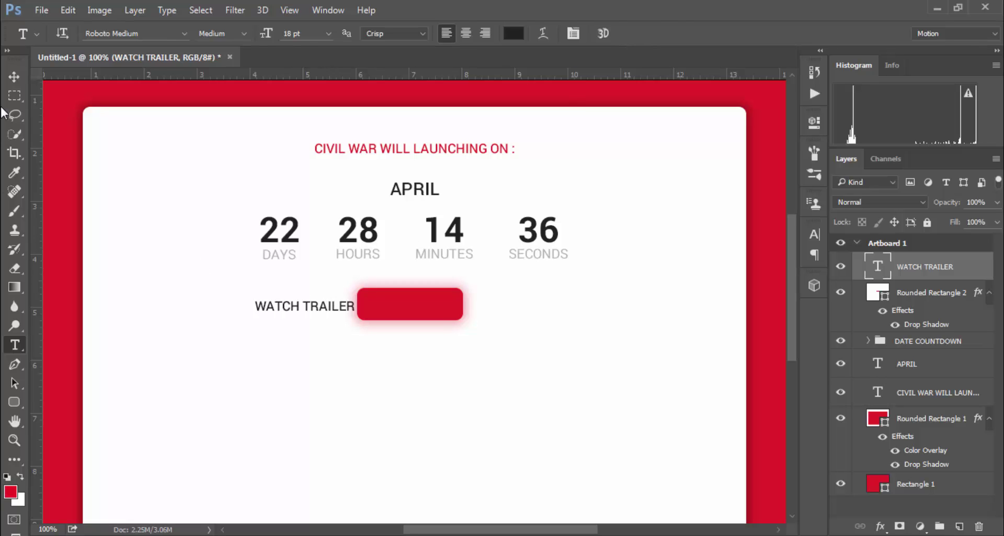
left_click(14, 77)
Step: Move WATCH TRAILER onto the red button and set it to Medium weight, 16 pt
left_click_drag(344, 335, 453, 333)
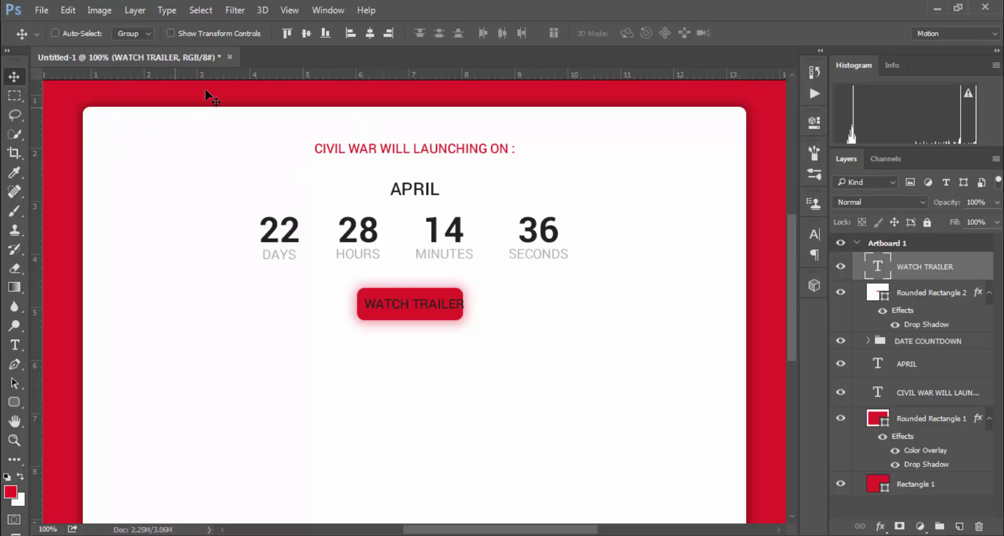
key("t")
left_click(244, 34)
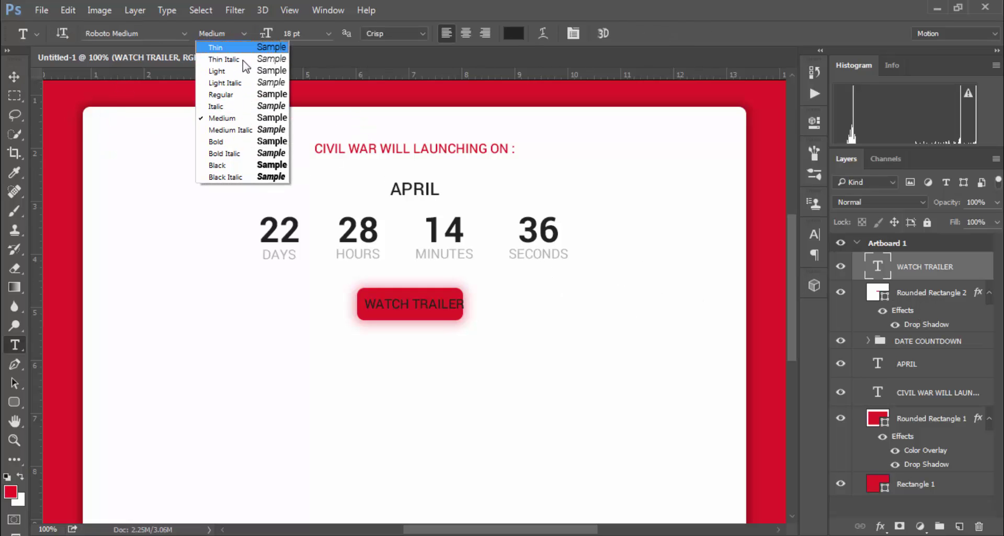
left_click(239, 120)
left_click(329, 34)
left_click(331, 195)
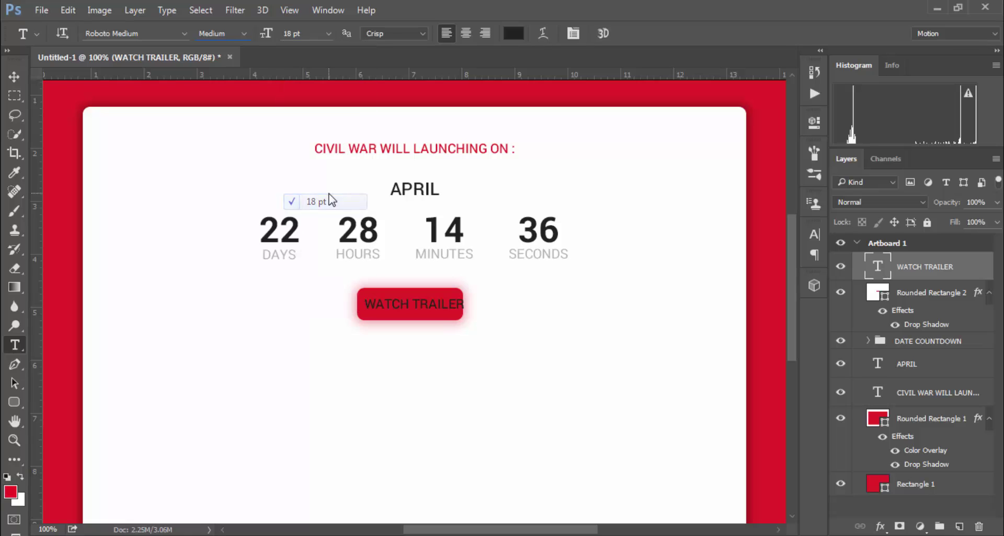
left_click(330, 34)
left_click(306, 181)
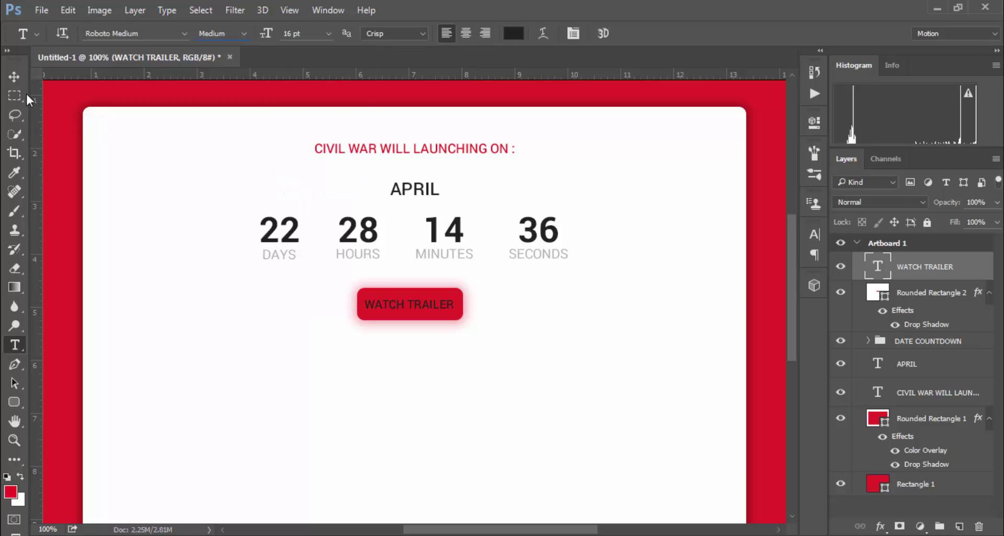
Step: Make the WATCH TRAILER text white (ffffff)
double_click(879, 270)
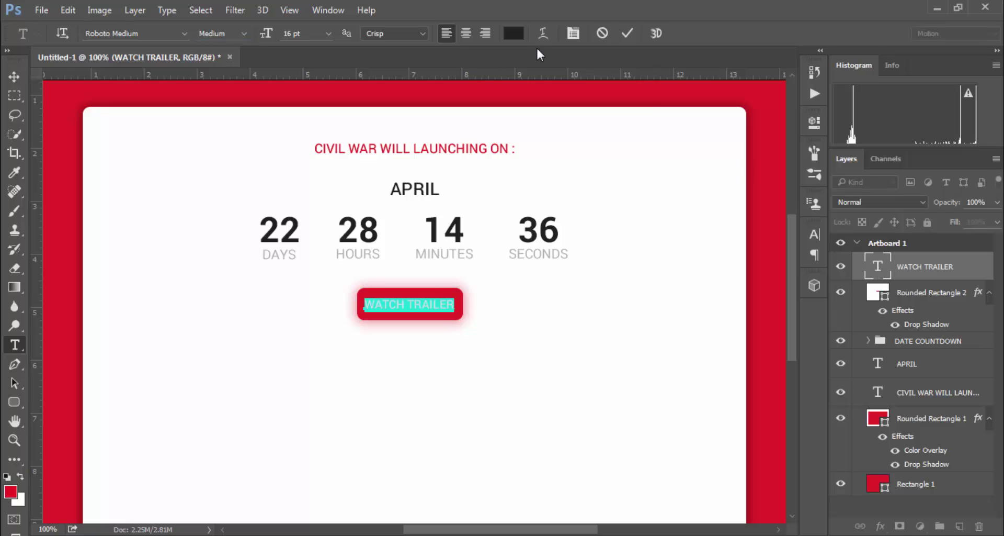
left_click(513, 33)
type("ffffff")
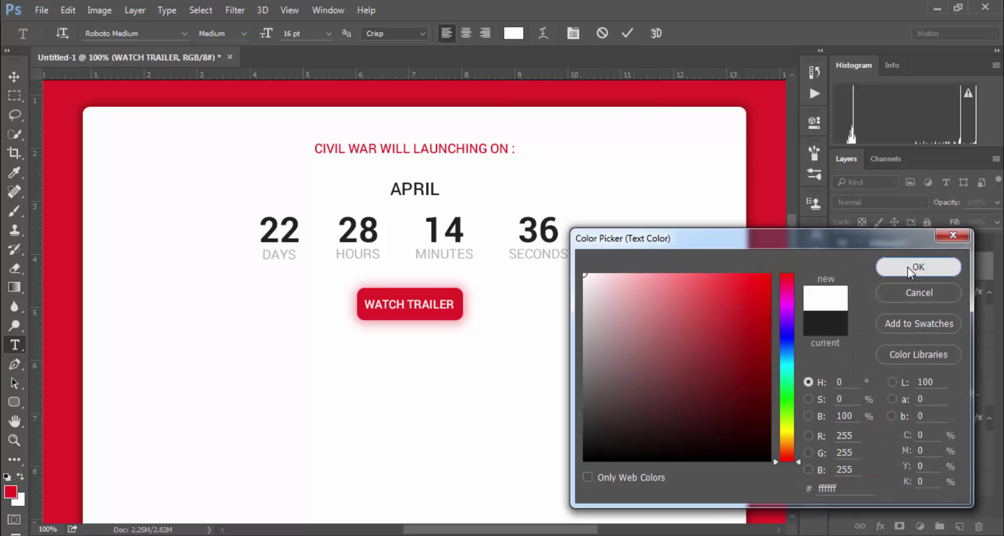
left_click(919, 266)
left_click(627, 33)
Step: Centre the text on the button and group the text and button layers
key("v")
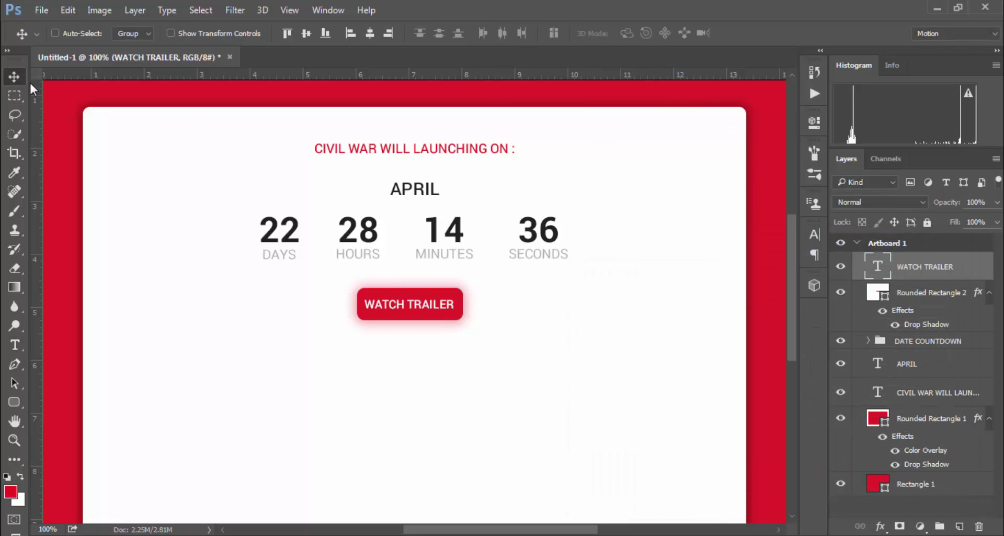
left_click(910, 291, "ctrl")
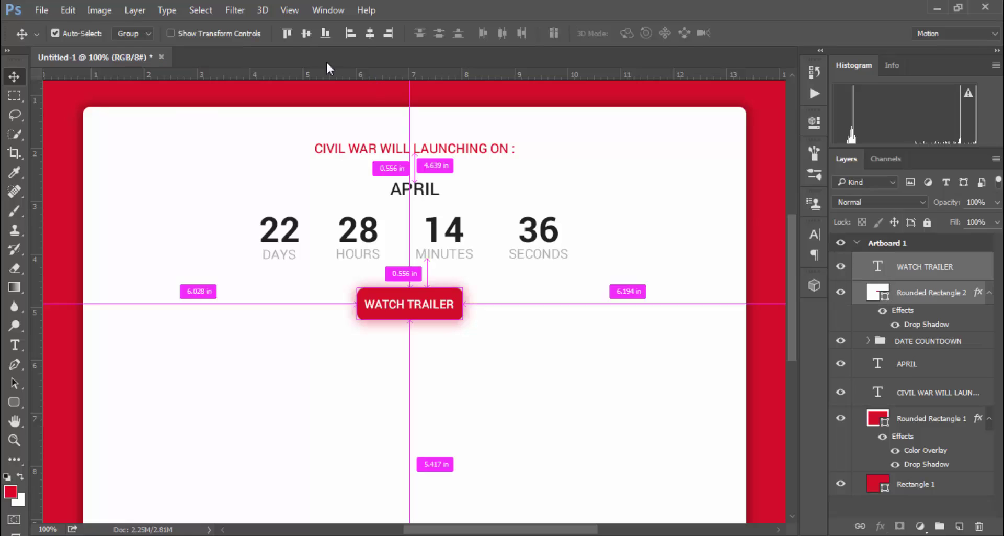
left_click(369, 33)
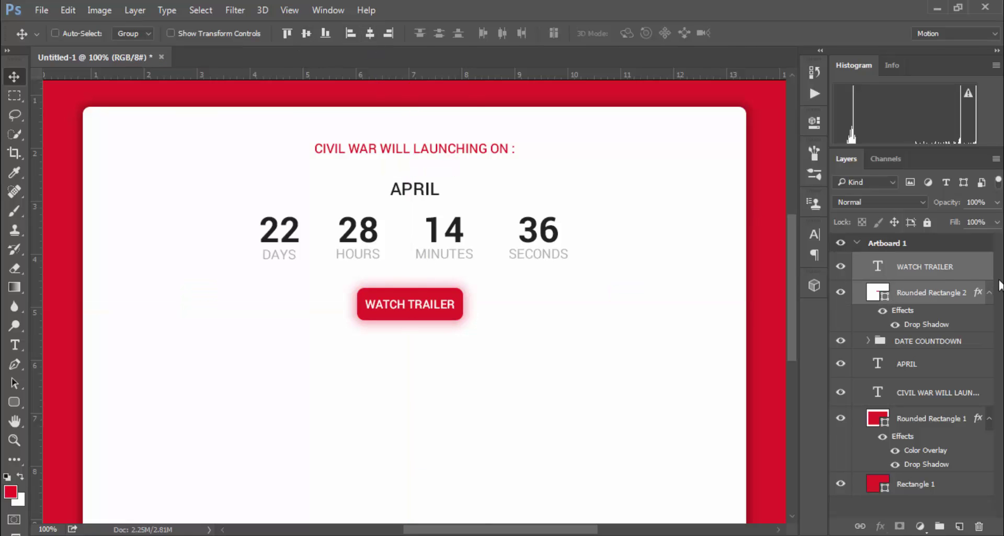
left_click(939, 526)
Step: Rename the button group BUTON WATCH and centre it horizontally on the card
double_click(903, 262)
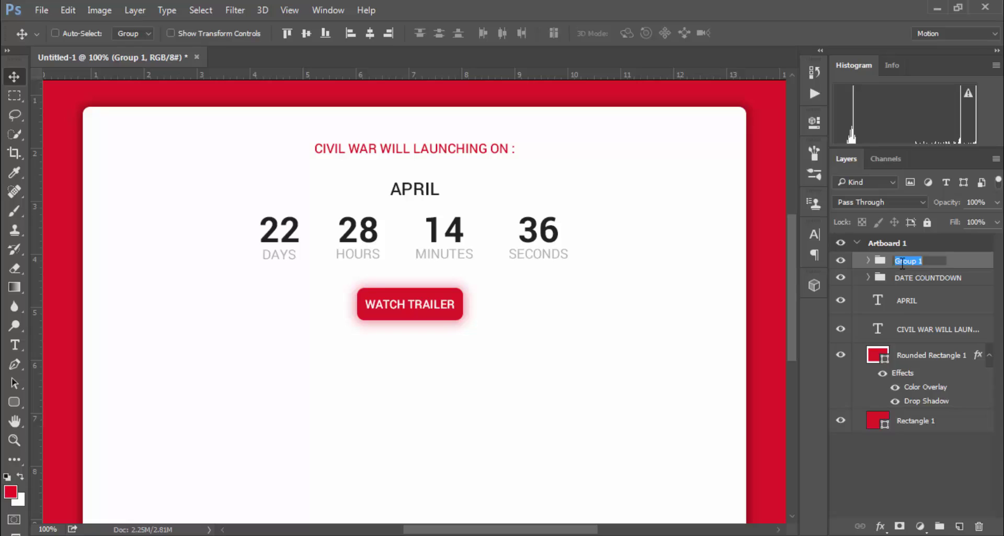
type("BUTON WATCH")
key("Return")
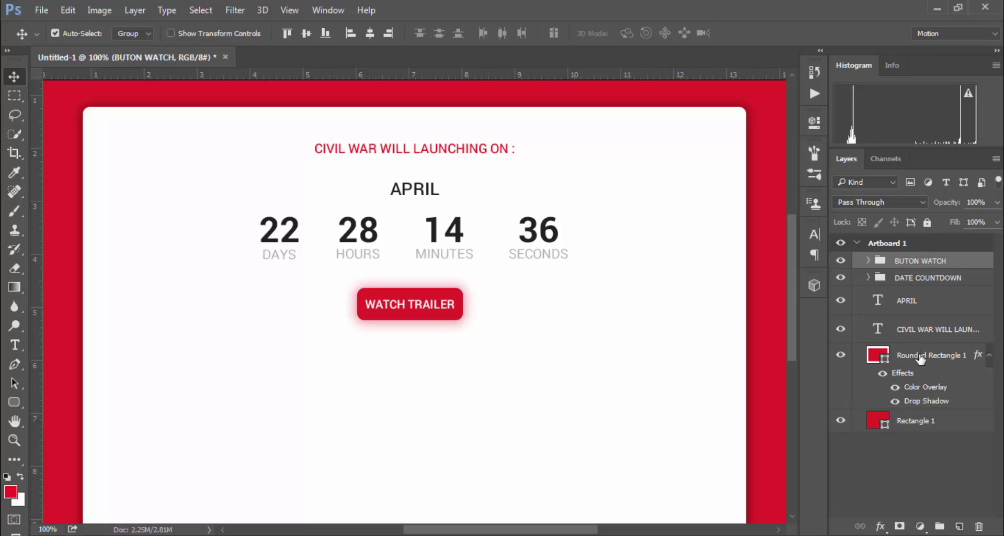
left_click(918, 355, "ctrl")
left_click(371, 35)
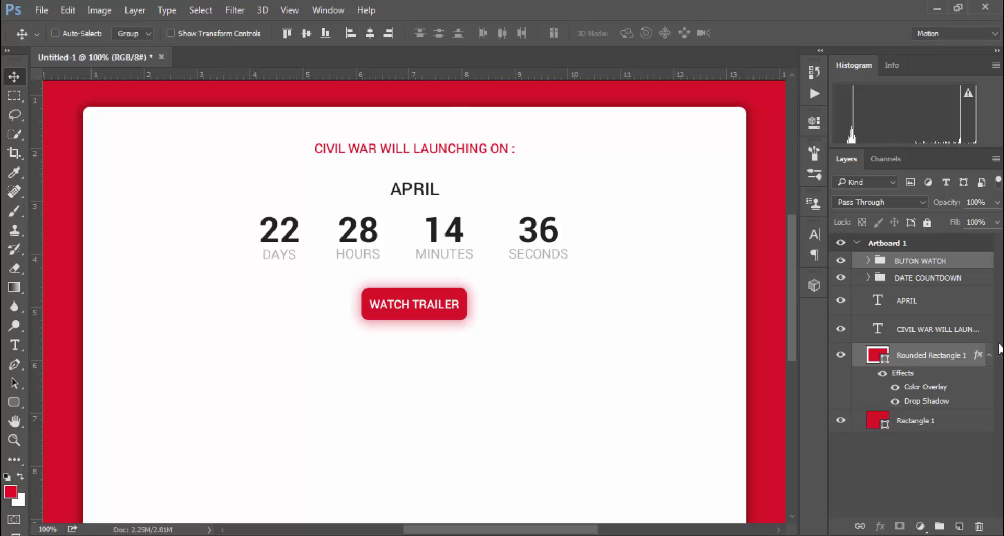
Step: Nudge the button to sit just below the countdown, then zoom out to view the whole card
left_click(926, 266)
key("shift+Up")
key("shift+Up")
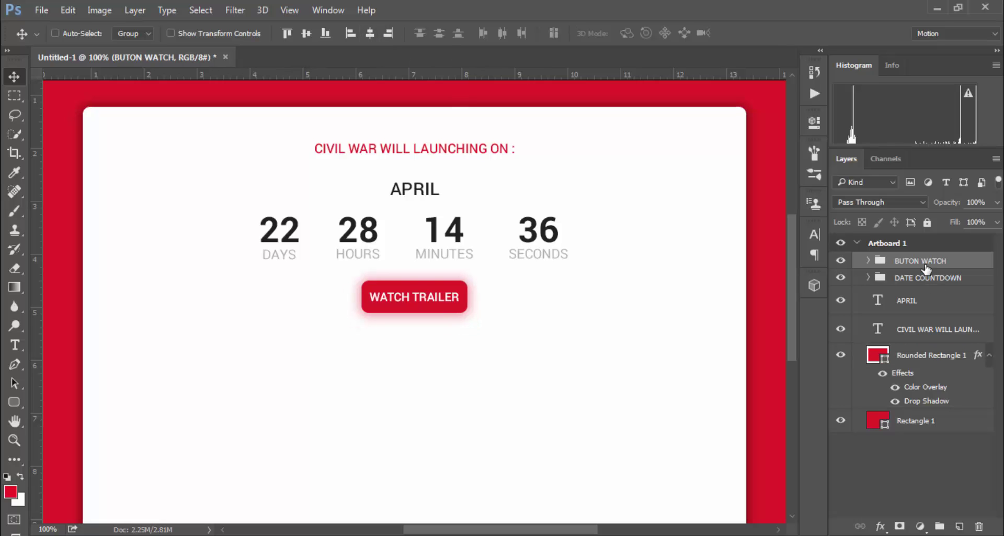
key("shift+Up")
key("shift+Up")
key("Up")
key("Up")
key("Up")
key("Up")
key("Up")
key("Up")
key("Up")
key("Up")
key("Up")
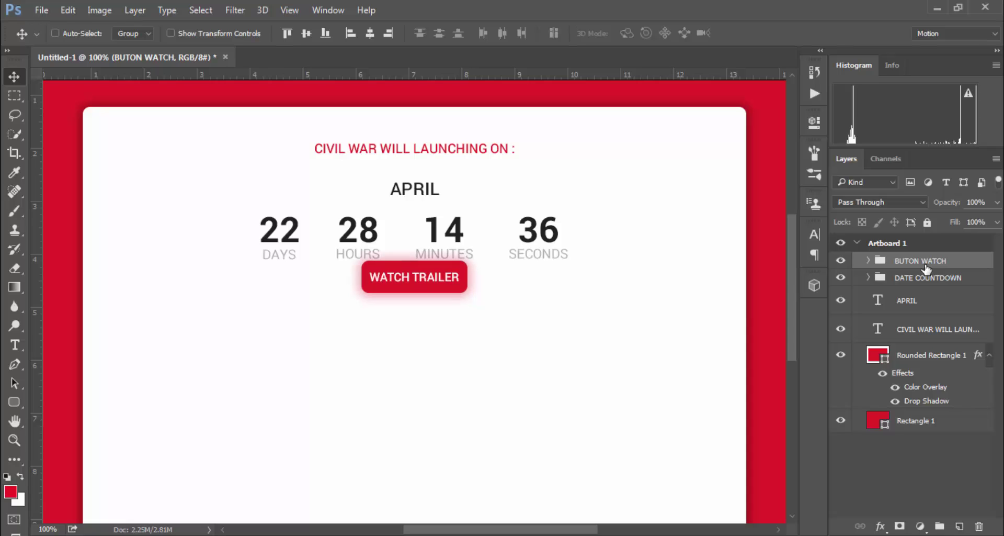
key("shift+Down")
key("shift+Down")
key("shift+Down")
key("shift+Down")
key("shift+Down")
key("shift+Down")
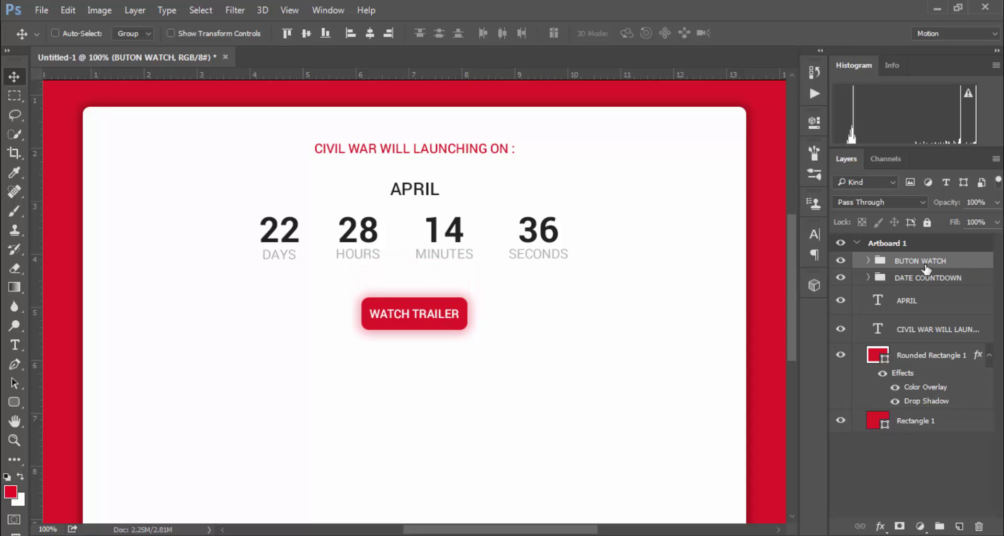
key("shift+Down")
key("shift+Down")
scroll(381, 276, "down", 3)
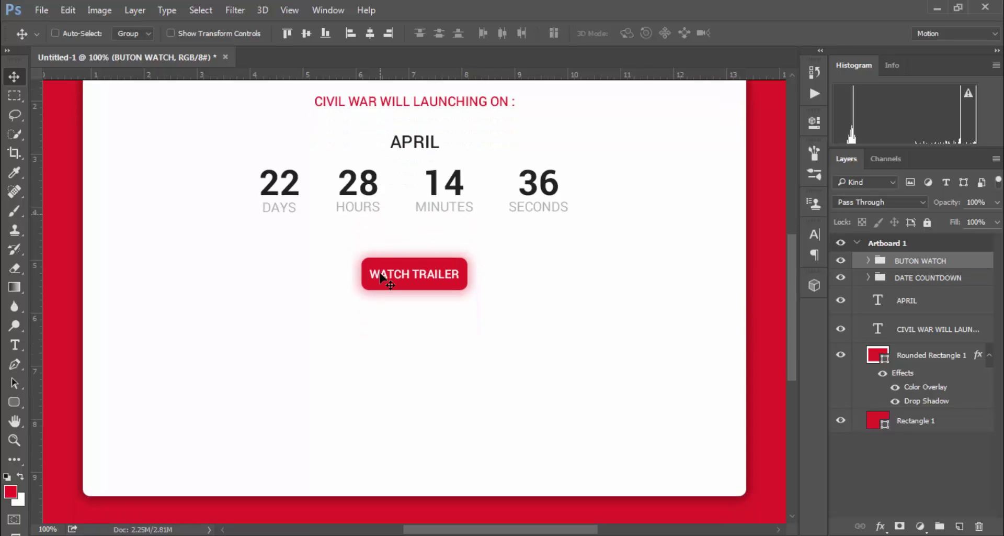
scroll(382, 280, "down", 2)
scroll(385, 279, "up", 2)
scroll(379, 293, "up", 2)
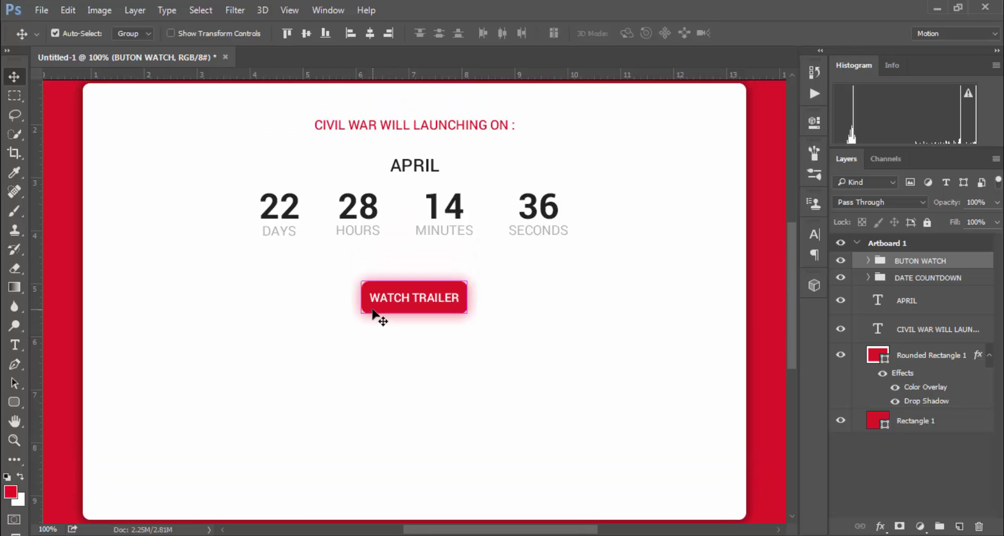
key("ctrl+minus")
scroll(378, 309, "down", 2)
scroll(439, 301, "up", 2)
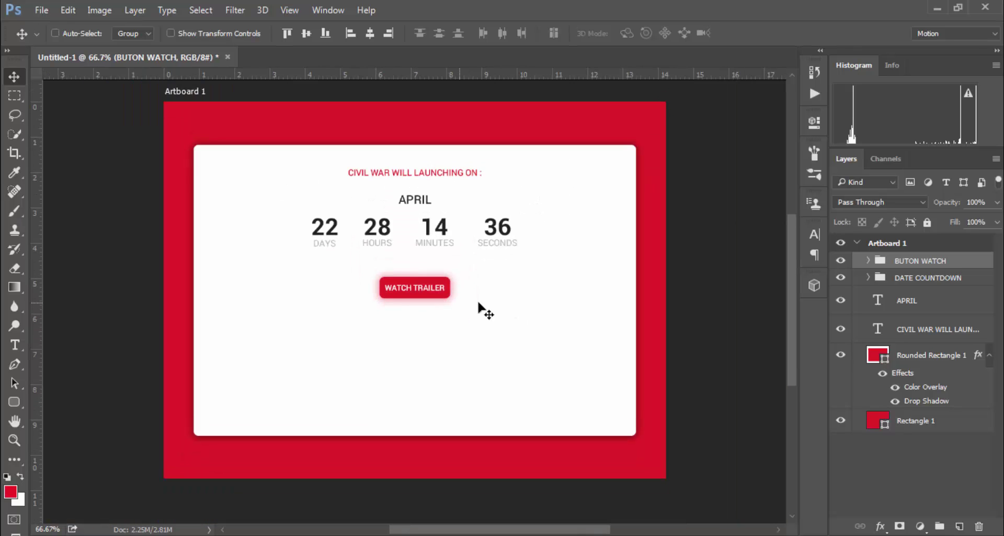
scroll(456, 296, "down", 1)
scroll(439, 272, "up", 1)
Step: Copy the Civil War Characters image from Google Images and return to Photoshop
key("alt+Tab")
scroll(213, 464, "up", 4)
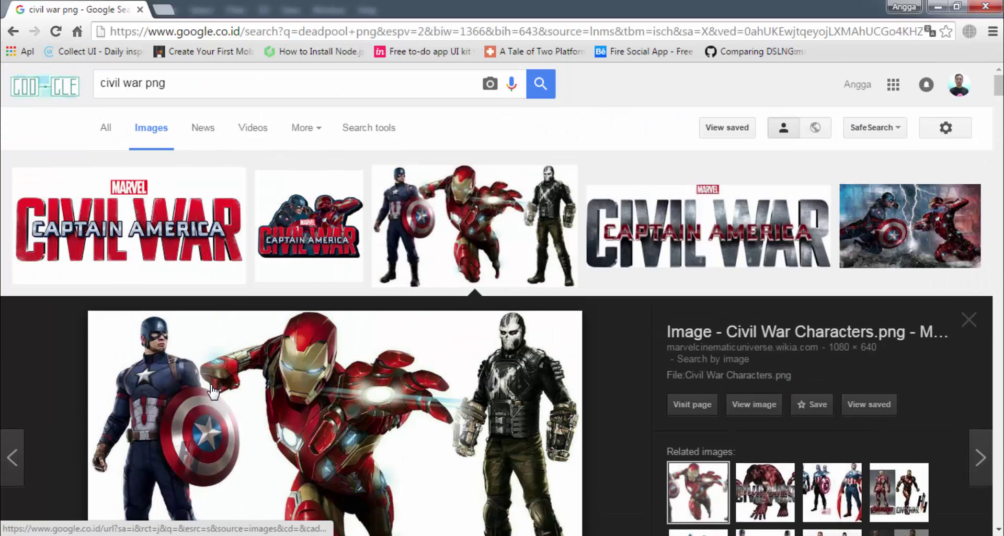
left_click_drag(166, 85, 105, 92)
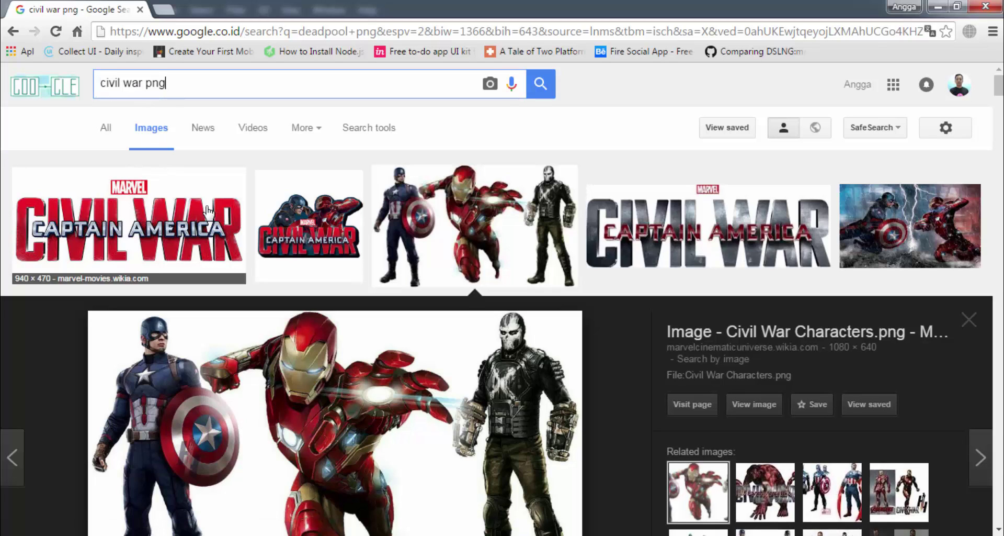
scroll(305, 302, "down", 2)
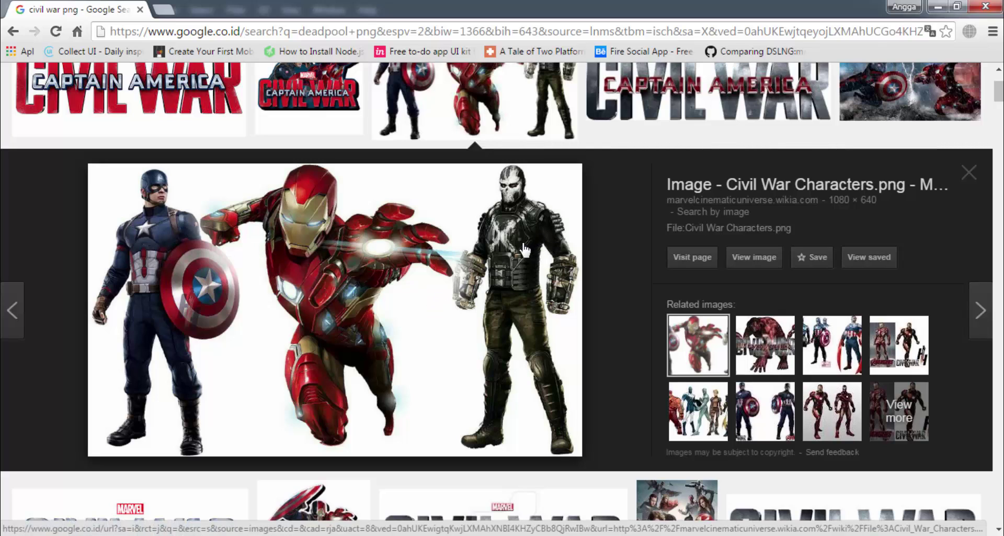
right_click(369, 257)
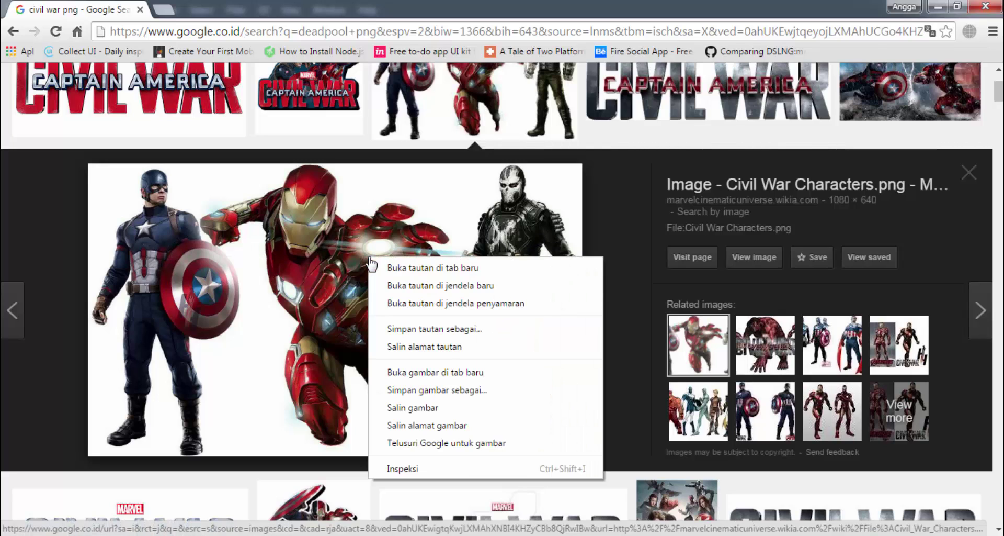
left_click(425, 406)
key("alt+Tab")
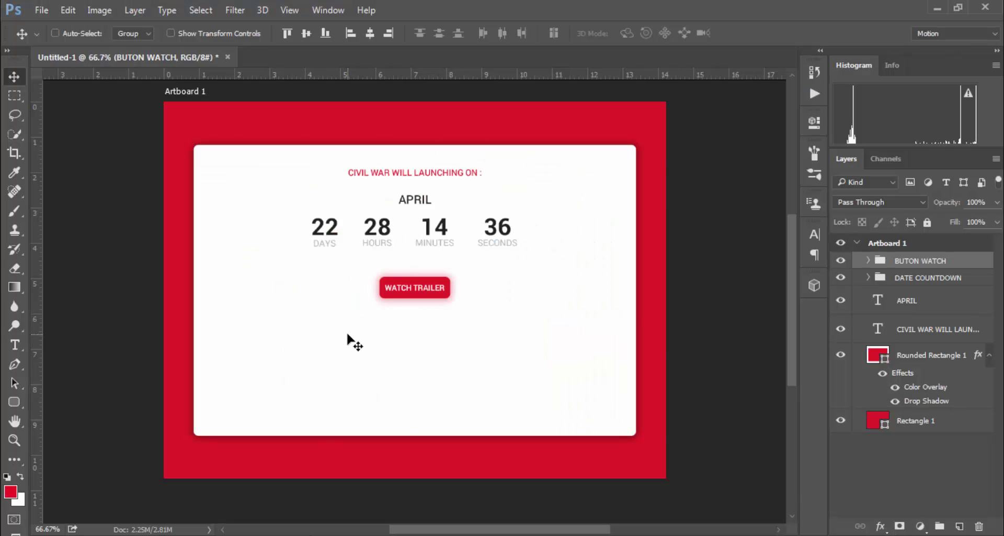
Step: Paste the characters image, clip it to the card shape, and hide the card's Color Overlay
key("ctrl+v")
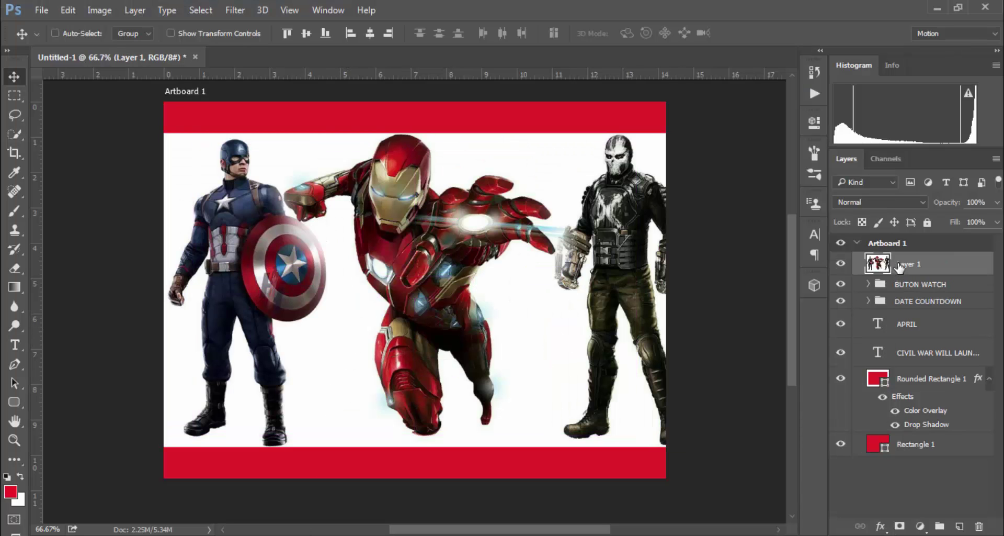
left_click_drag(909, 265, 915, 334)
left_click_drag(916, 366, 915, 362)
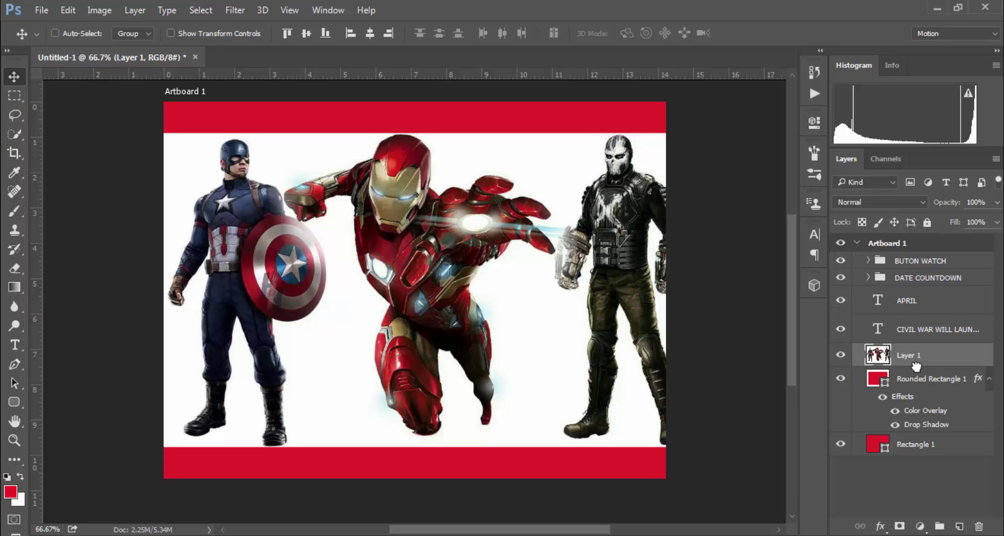
right_click(912, 356)
left_click(708, 334)
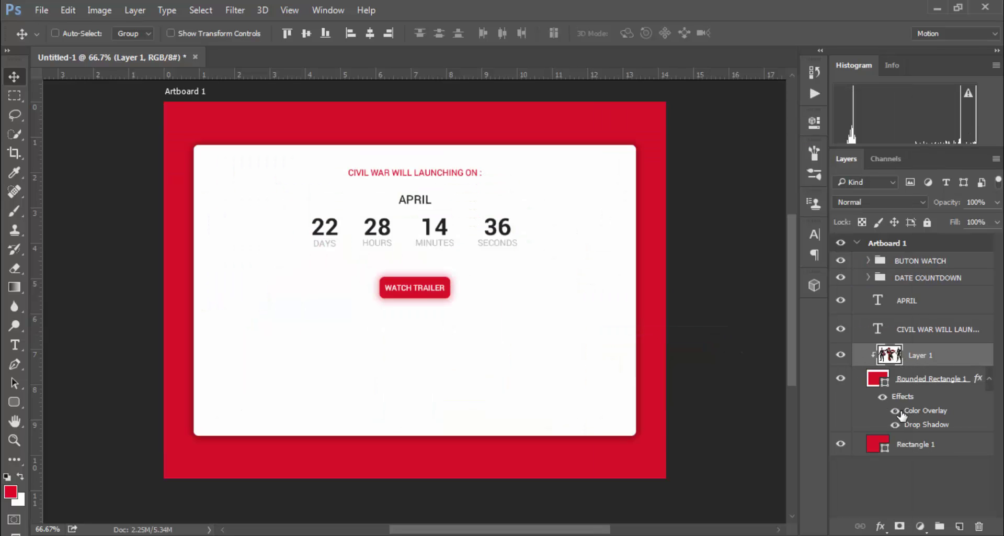
left_click(895, 412)
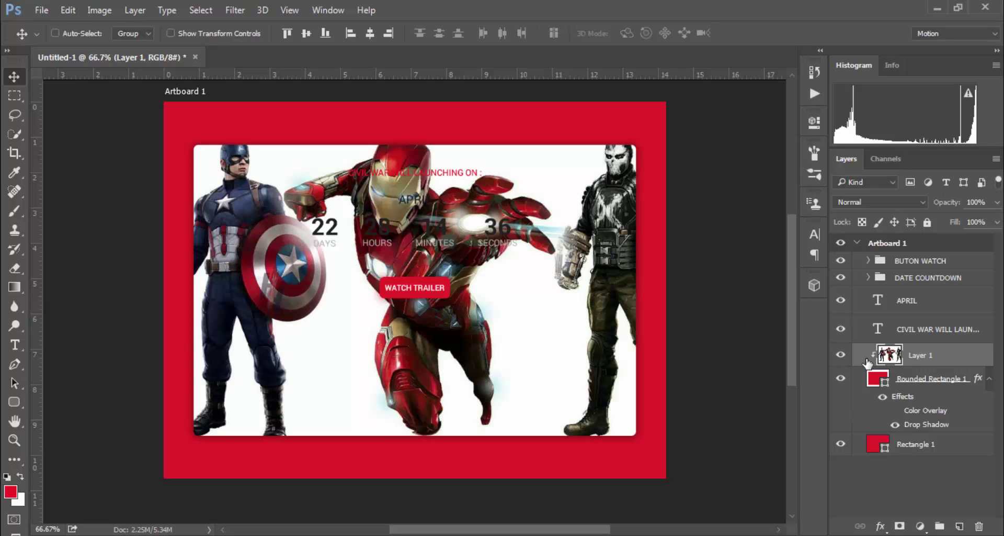
Step: Scale the image to about 58% and position it along the card's bottom
left_click(204, 32)
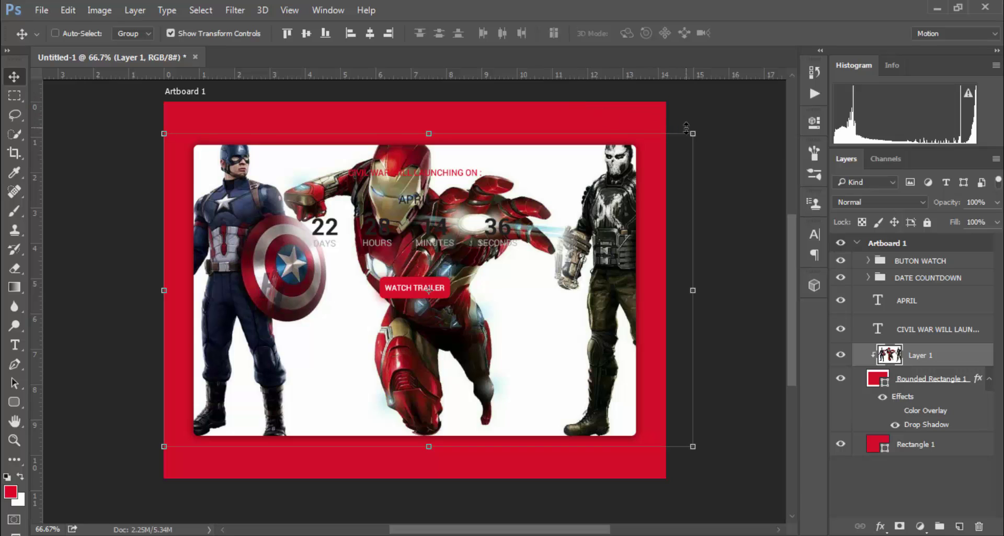
left_click_drag(690, 132, 486, 303)
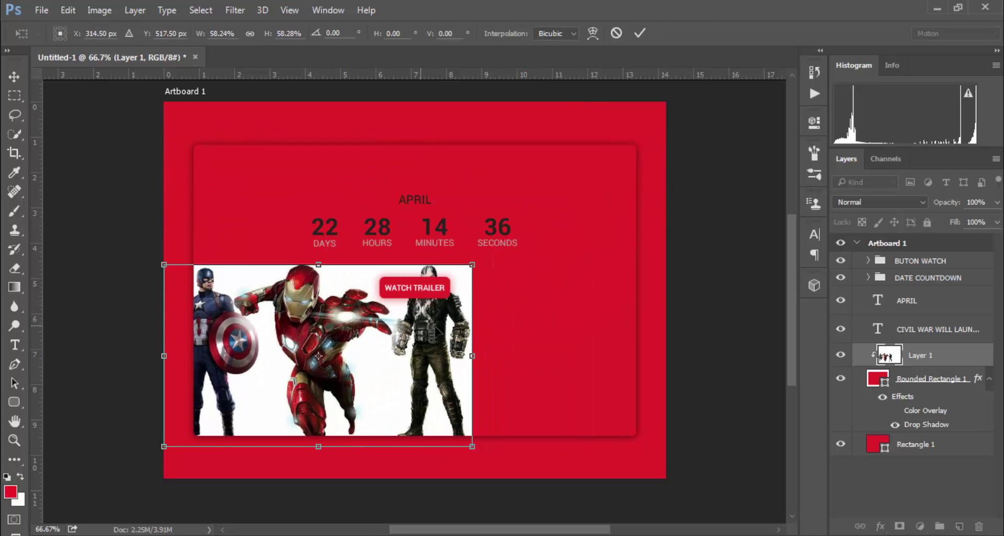
mouse_move(437, 333)
left_mouse_down()
mouse_move(517, 335)
mouse_move(502, 345)
left_mouse_up()
left_click_drag(447, 310, 485, 342)
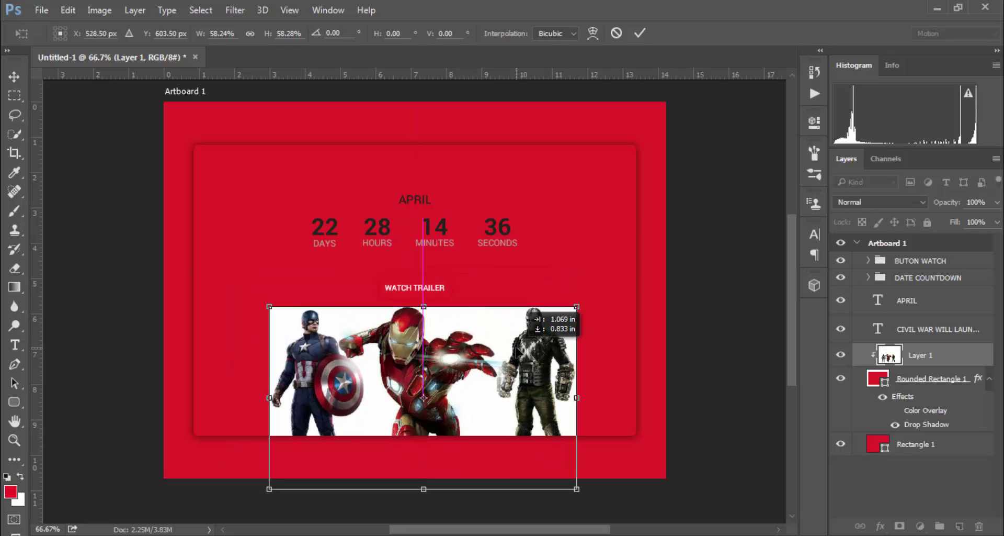
left_click_drag(516, 353, 514, 357)
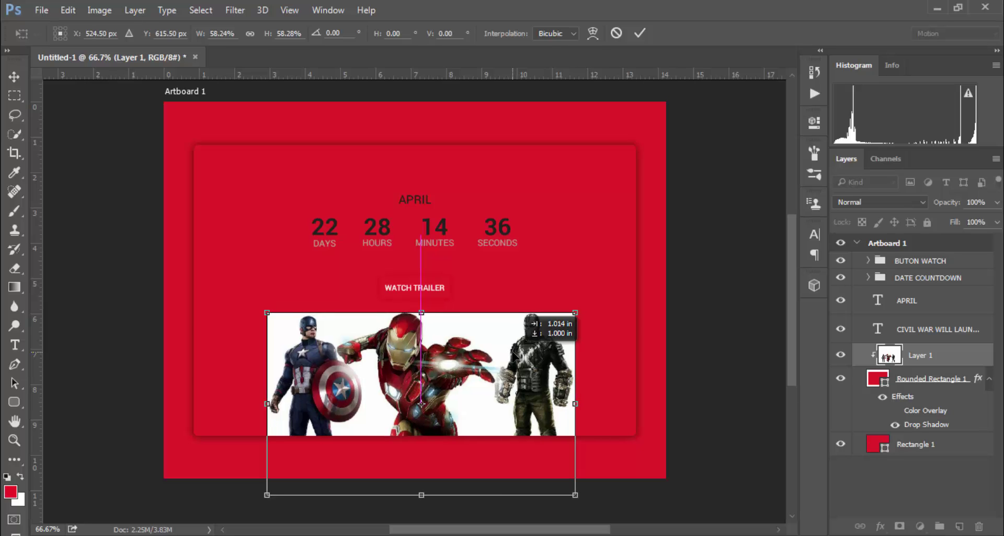
left_click(640, 33)
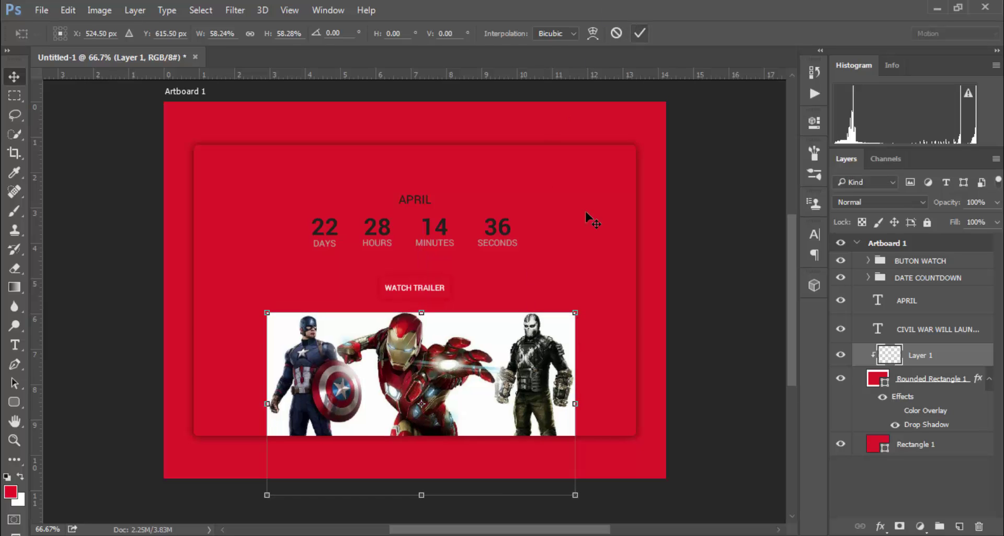
left_click(221, 33)
Step: Set the Rounded Rectangle 1 card fill to white (#fefefe)
left_click_drag(466, 368, 459, 368)
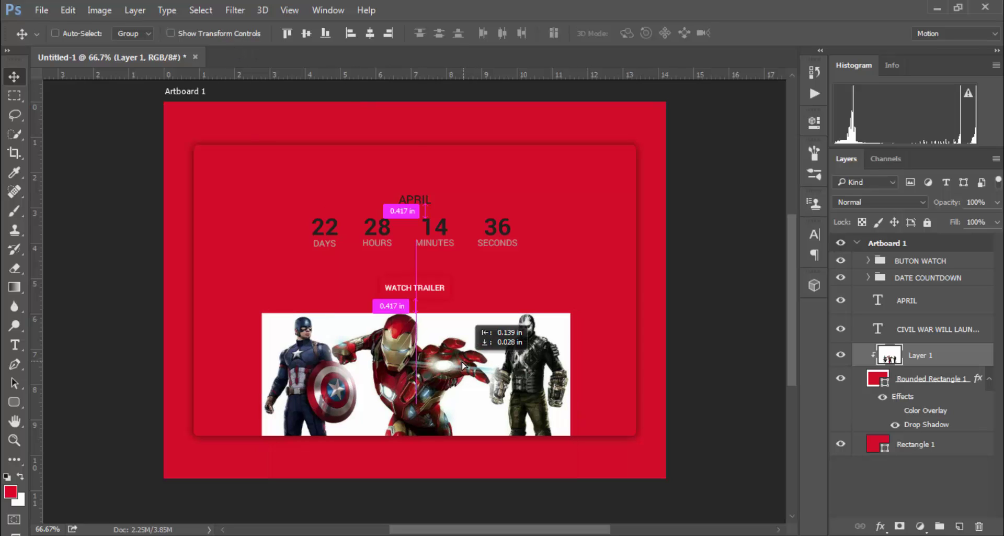
left_click(935, 377)
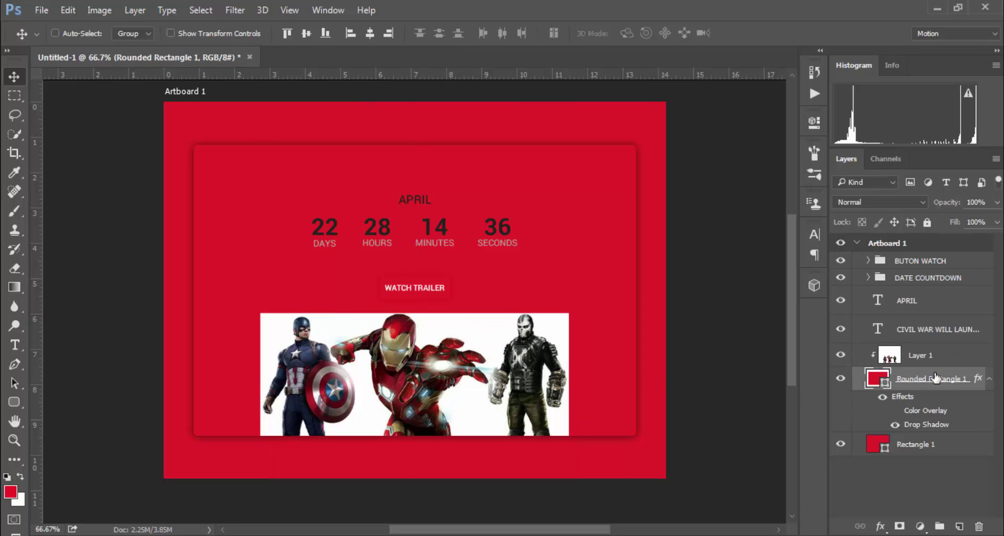
double_click(873, 379)
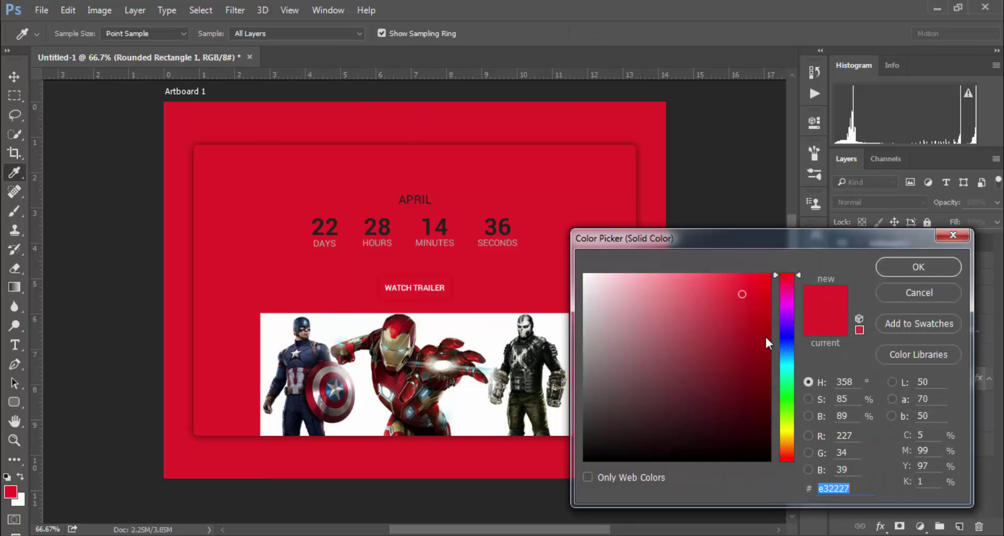
left_click(491, 325)
left_click(895, 266)
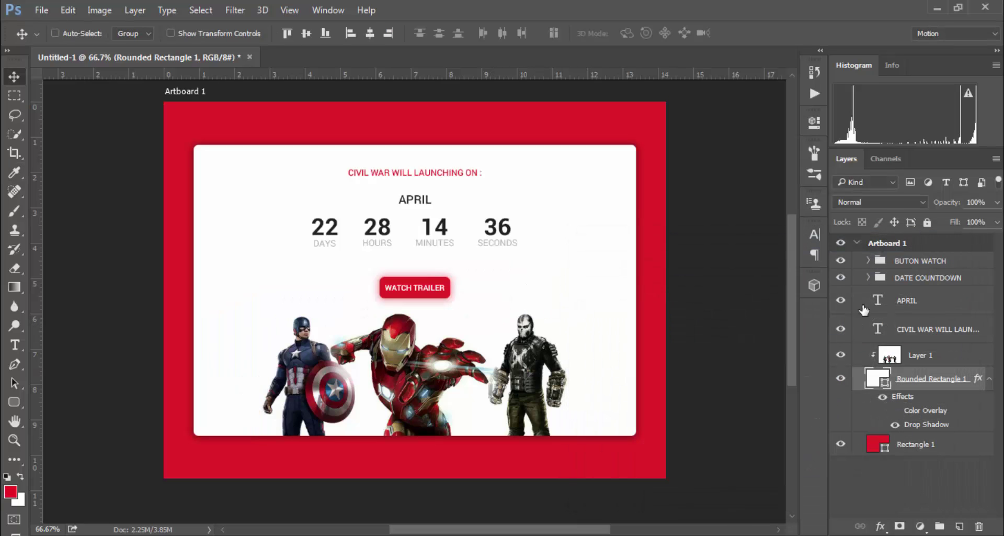
Step: Centre the characters image horizontally on the card
left_click(913, 356)
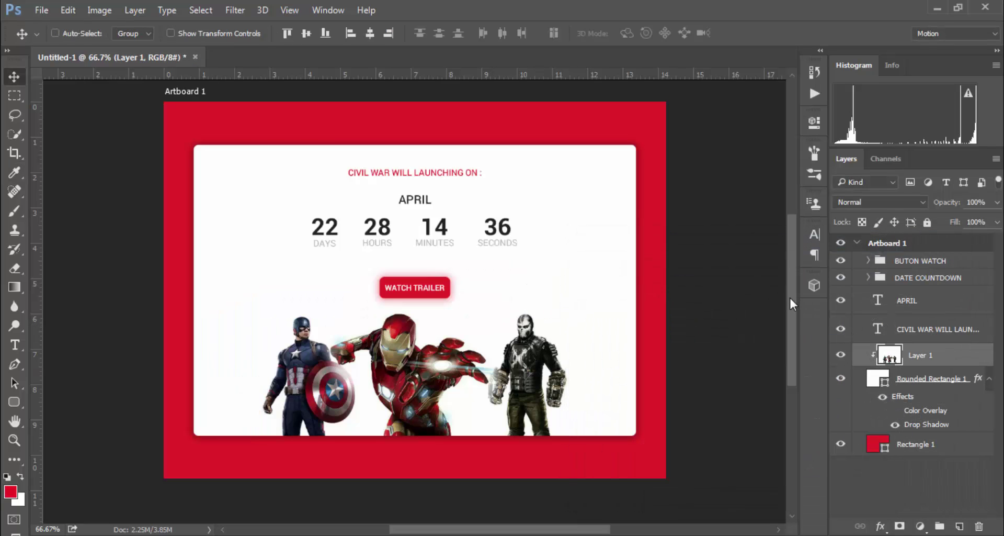
left_click(924, 381, "shift")
left_click(366, 37)
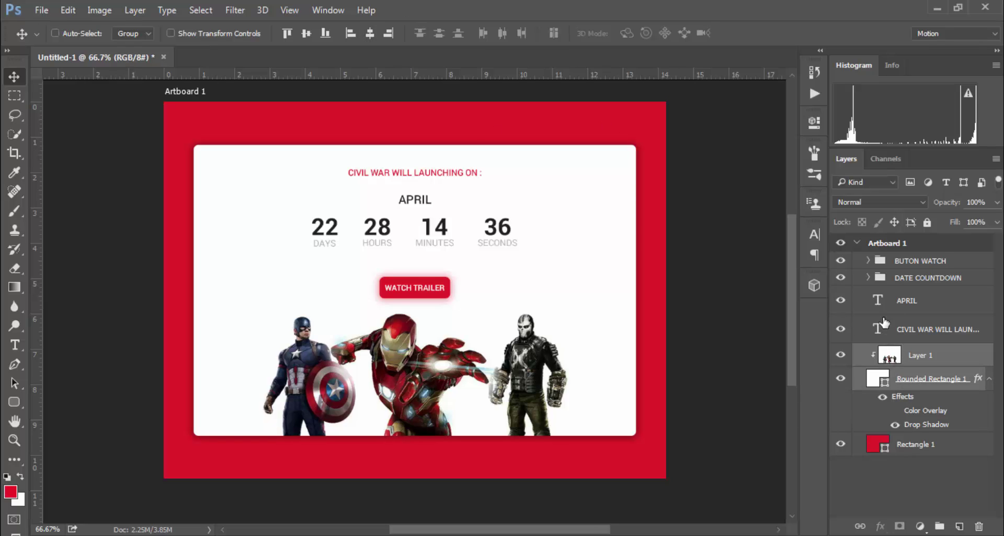
left_click(924, 355)
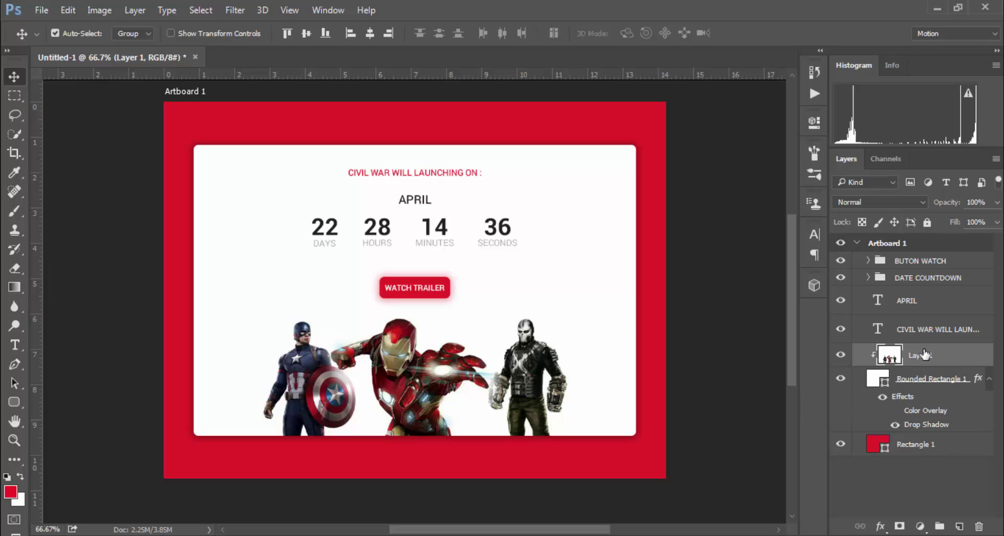
Step: Nudge Layer 1's characters image down and right, then scale it to about 127%
key("ctrl+1")
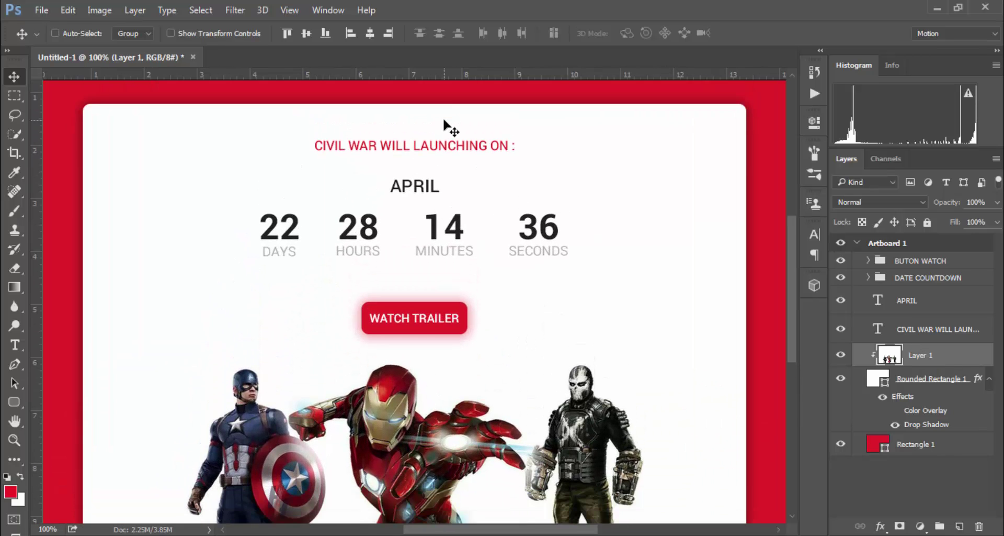
key("shift+Down")
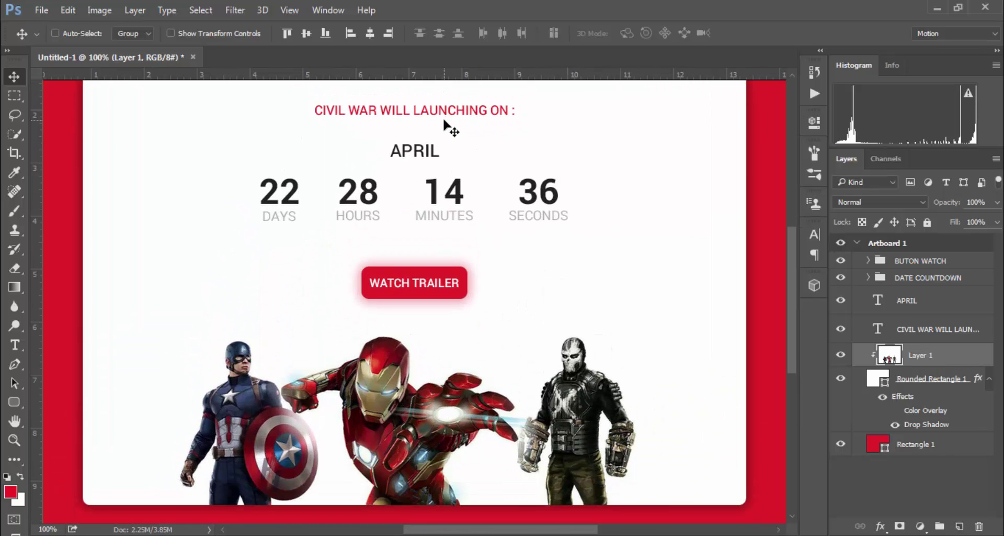
key("shift+Right")
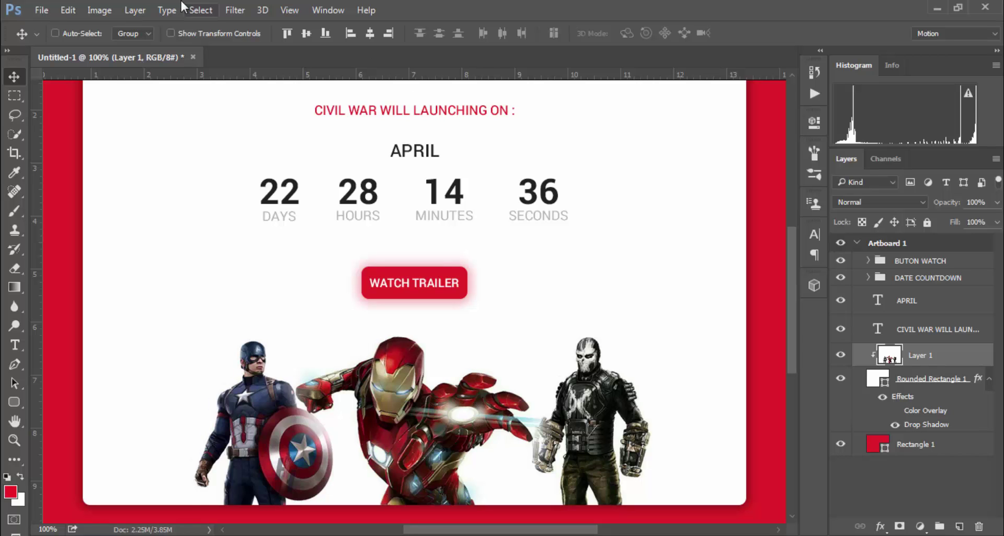
left_click_drag(657, 333, 768, 267)
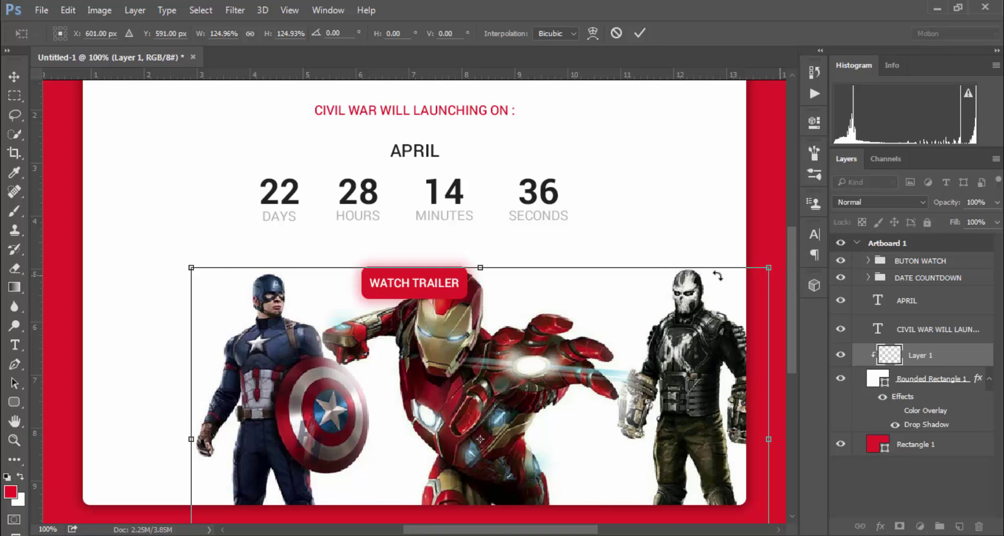
left_click_drag(191, 268, 178, 259)
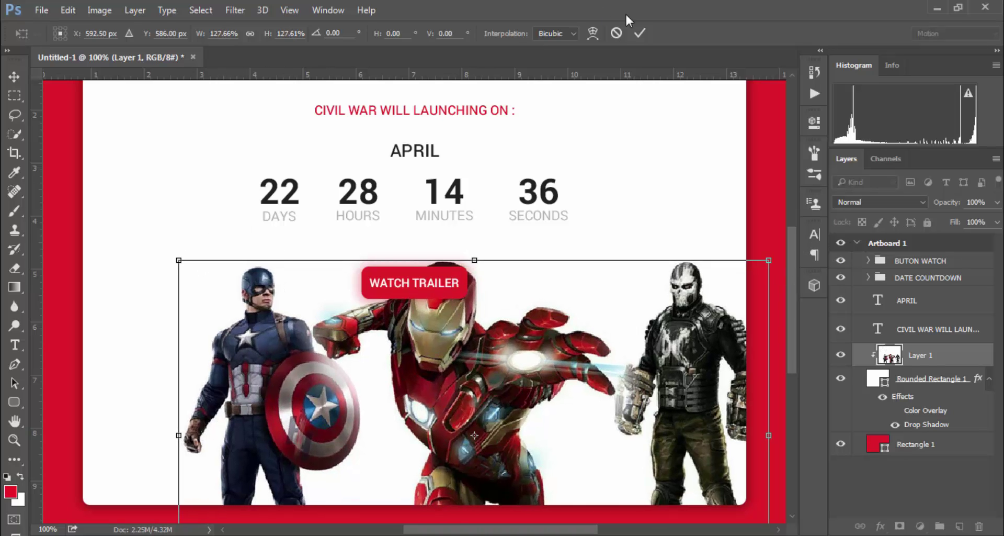
left_click(640, 33)
Step: Shift the enlarged image left along the card's bottom edge and zoom out to view the whole card
key("shift+Left")
key("shift+Left")
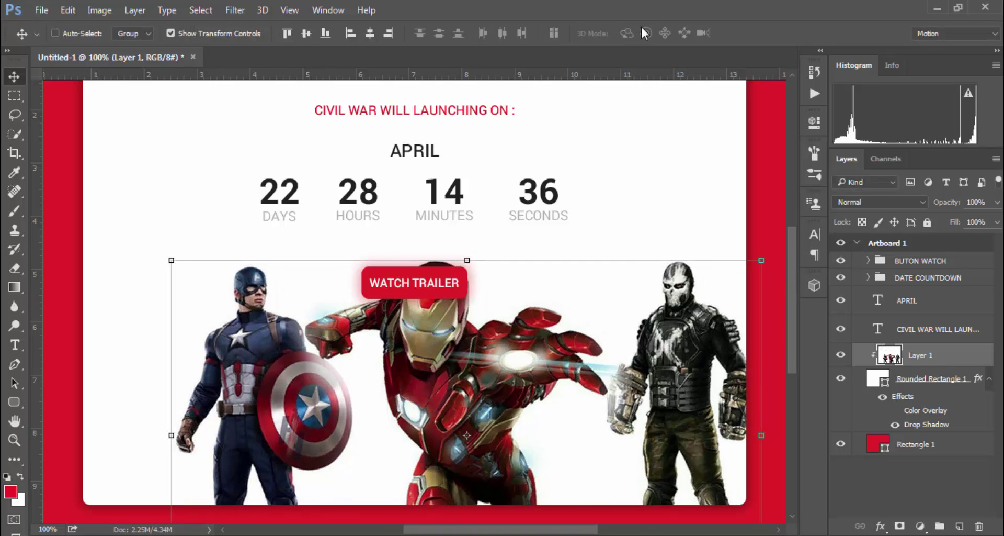
key("shift+Left")
key("shift+Left")
key("shift+Left")
key("shift+Left")
key("shift+Left")
key("shift+Left")
key("shift+Left")
key("shift+Left")
key("shift+Left")
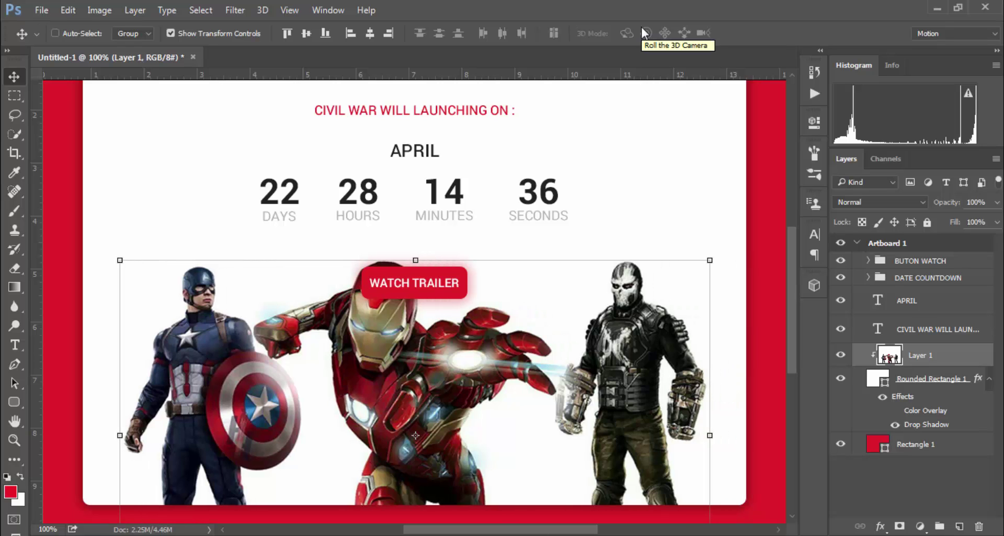
left_click(209, 32)
key("shift+Left")
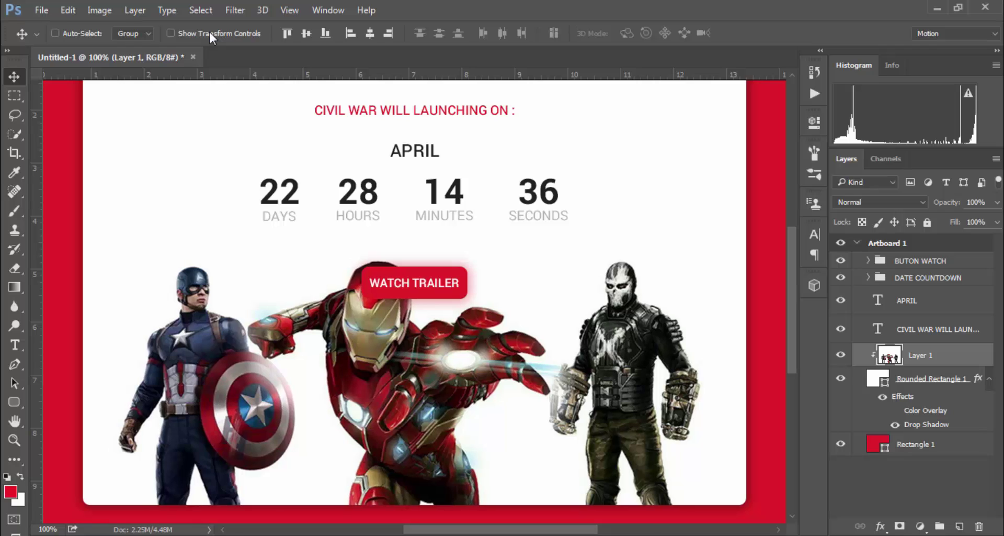
scroll(674, 183, "up", 2)
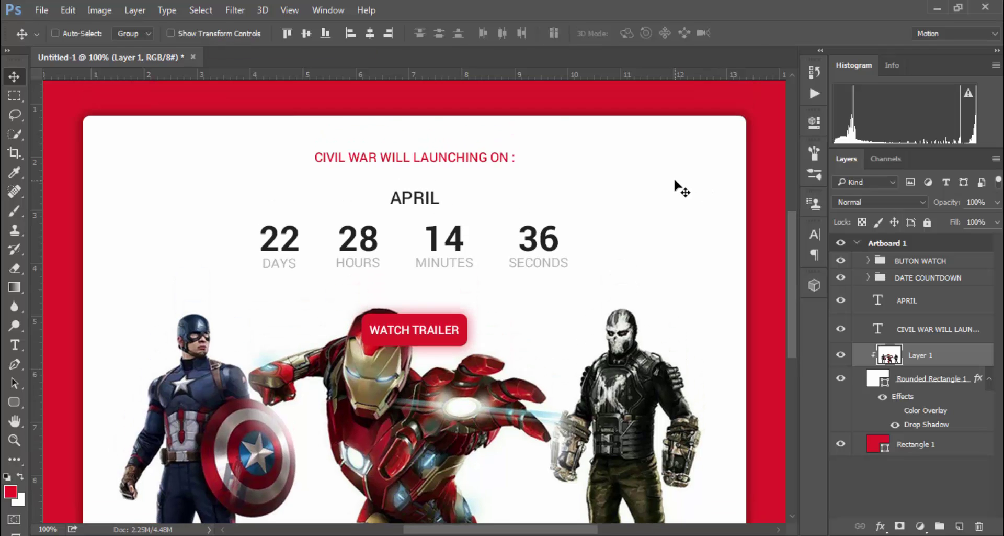
scroll(675, 188, "down", 4)
scroll(678, 193, "up", 1)
scroll(678, 194, "down", 2)
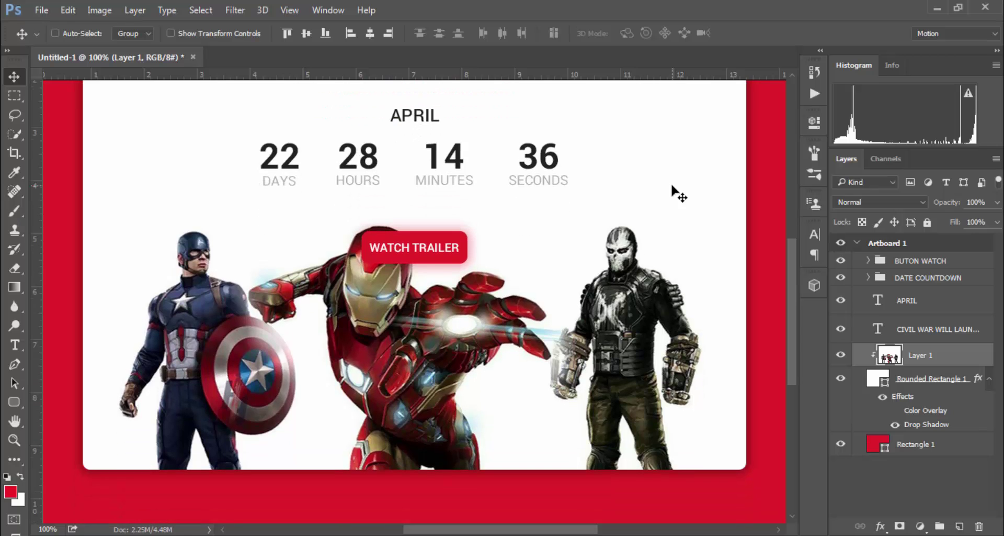
scroll(679, 194, "up", 3)
key("ctrl+minus")
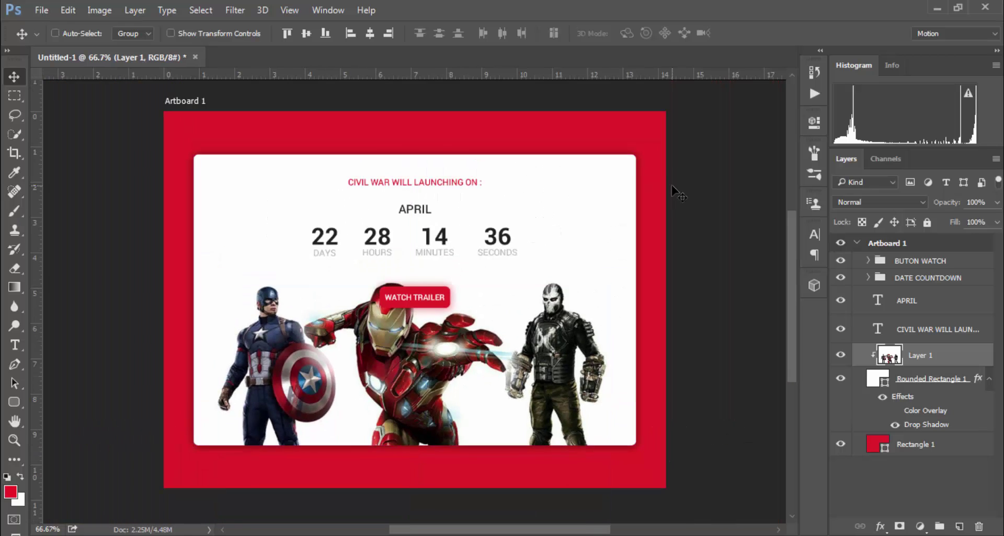